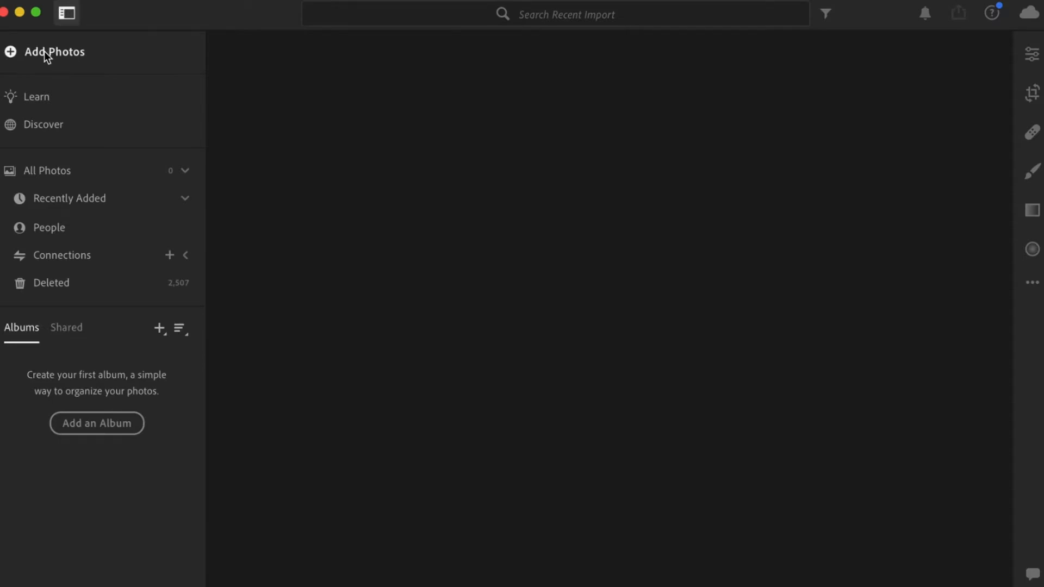
# Import all six photos from the LR VLog folder into the library.
pyautogui.click(44, 51)
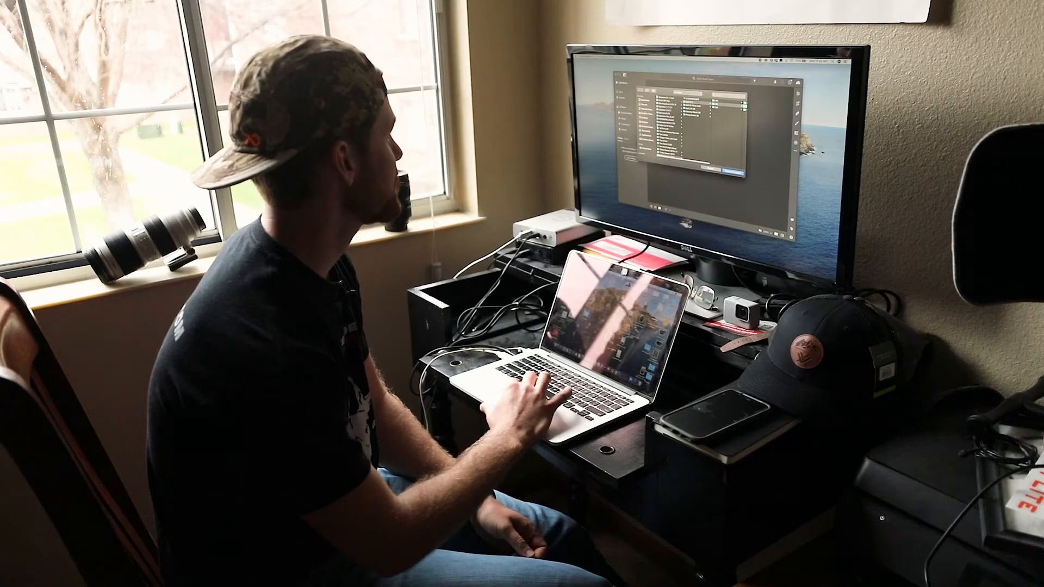
pyautogui.click(645, 117)
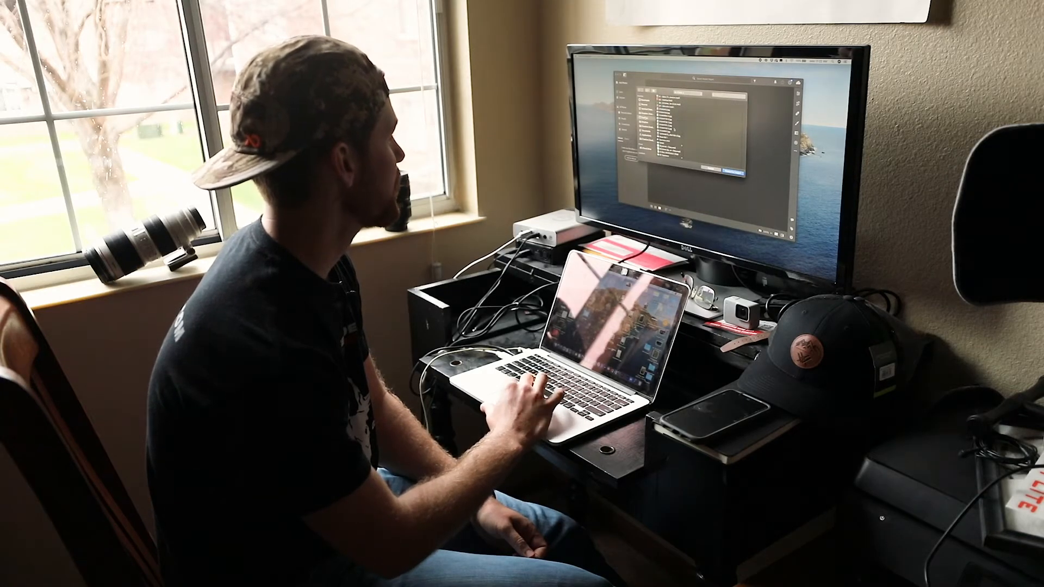
pyautogui.scroll(-5, 675, 129)
pyautogui.click(672, 133)
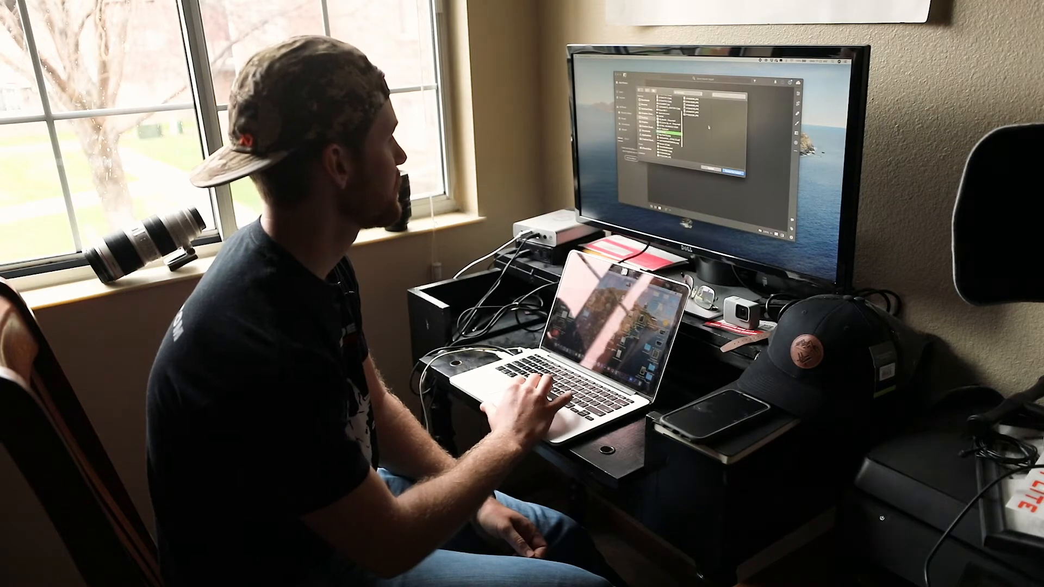
pyautogui.click(692, 100)
pyautogui.press('super+a')
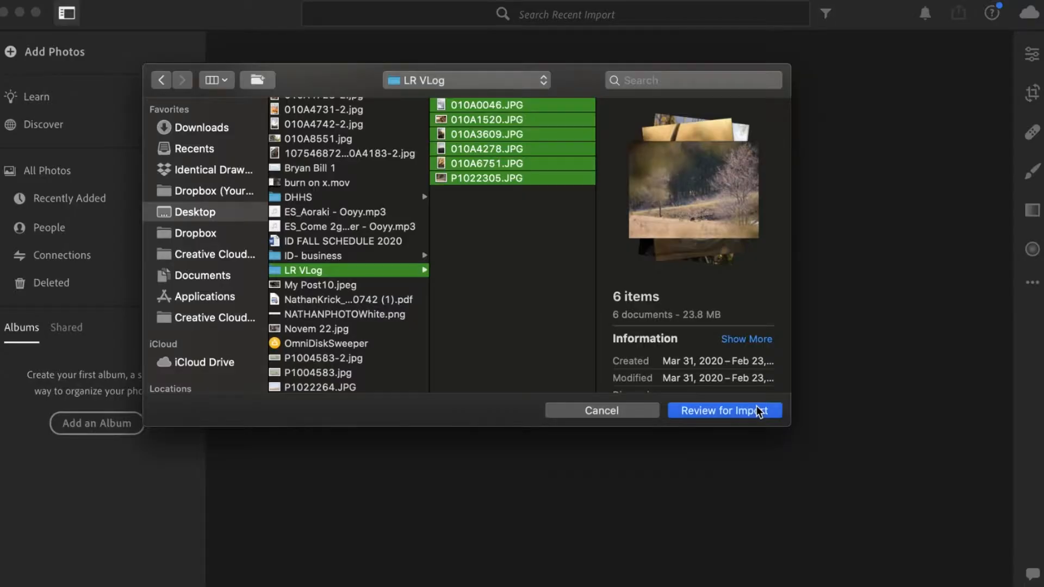
pyautogui.click(759, 412)
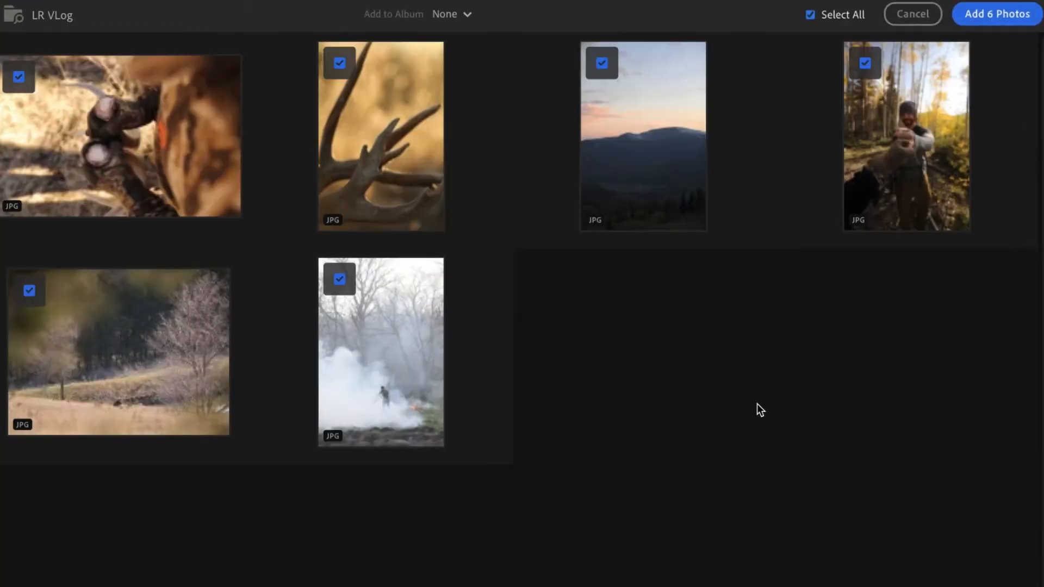
pyautogui.click(1022, 22)
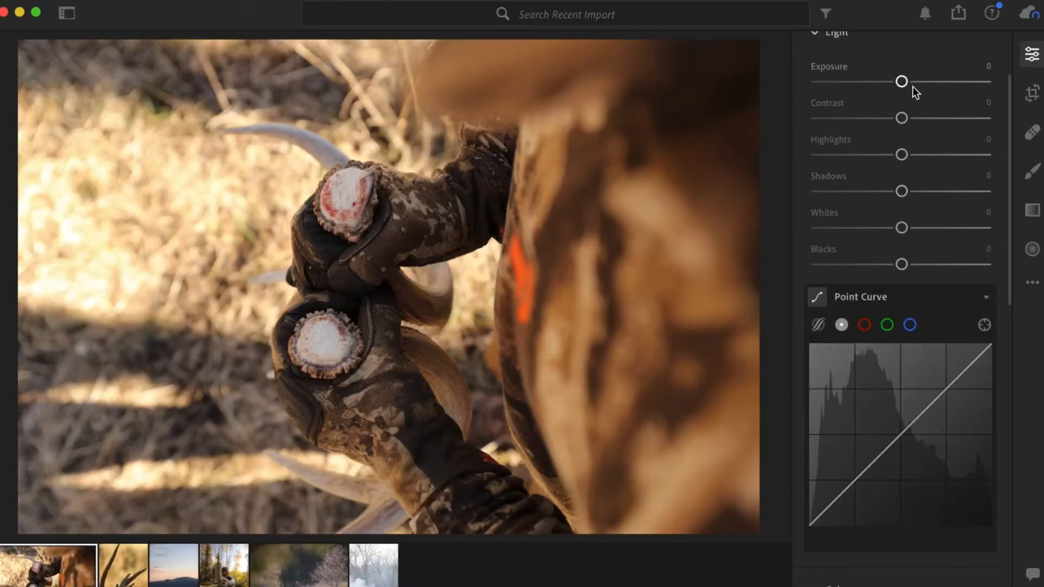
# Shape an S-curve in the Point Curve by pulling a shadow point down and a highlight point up.
pyautogui.scroll(-2, 970, 468)
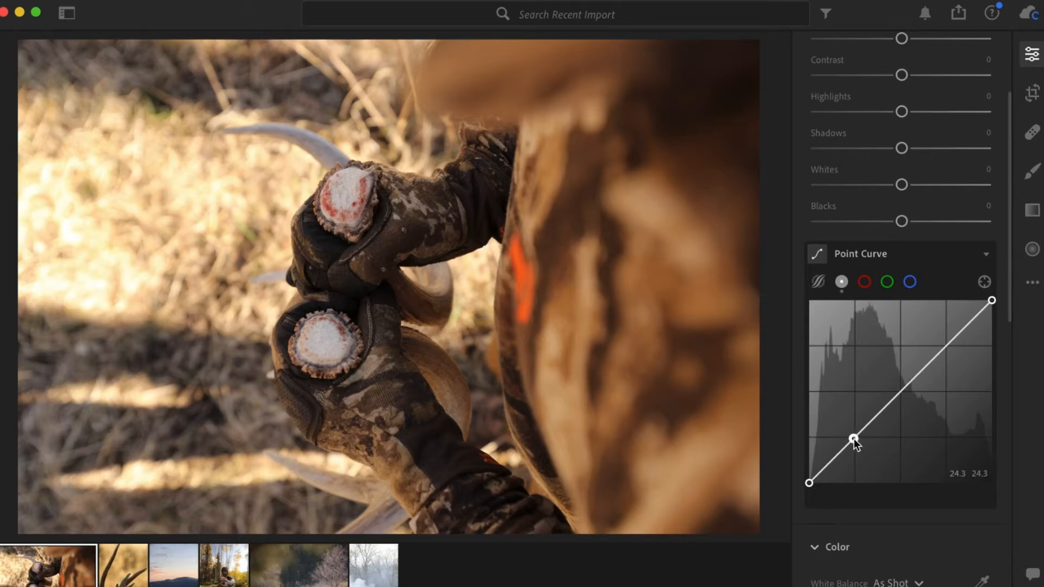
pyautogui.moveTo(854, 439); pyautogui.dragTo(857, 448)
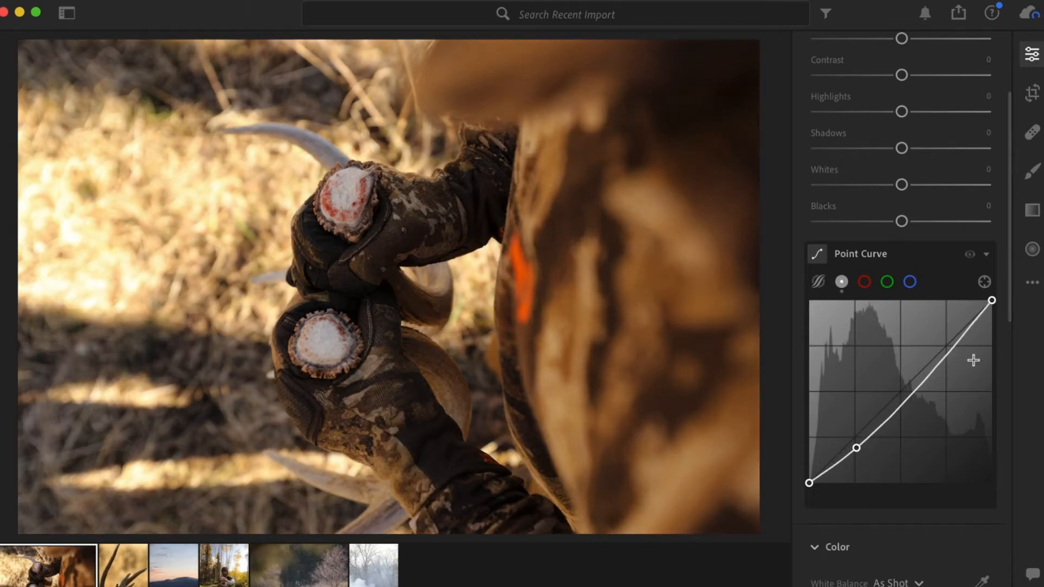
pyautogui.moveTo(949, 354); pyautogui.dragTo(947, 346)
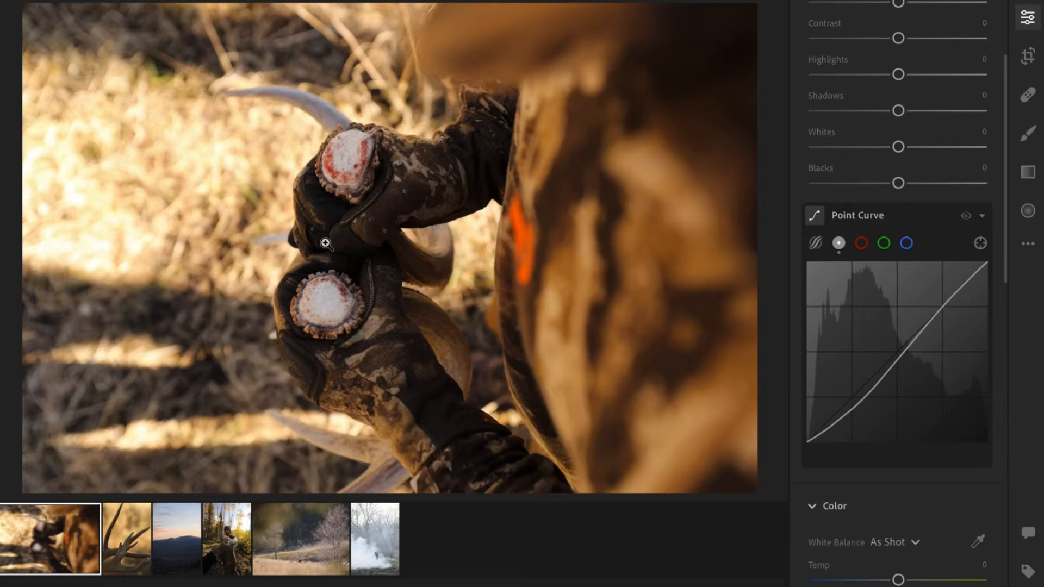
# Crop the photo slightly by pulling in the top-right corner of the crop frame.
pyautogui.click(1028, 56)
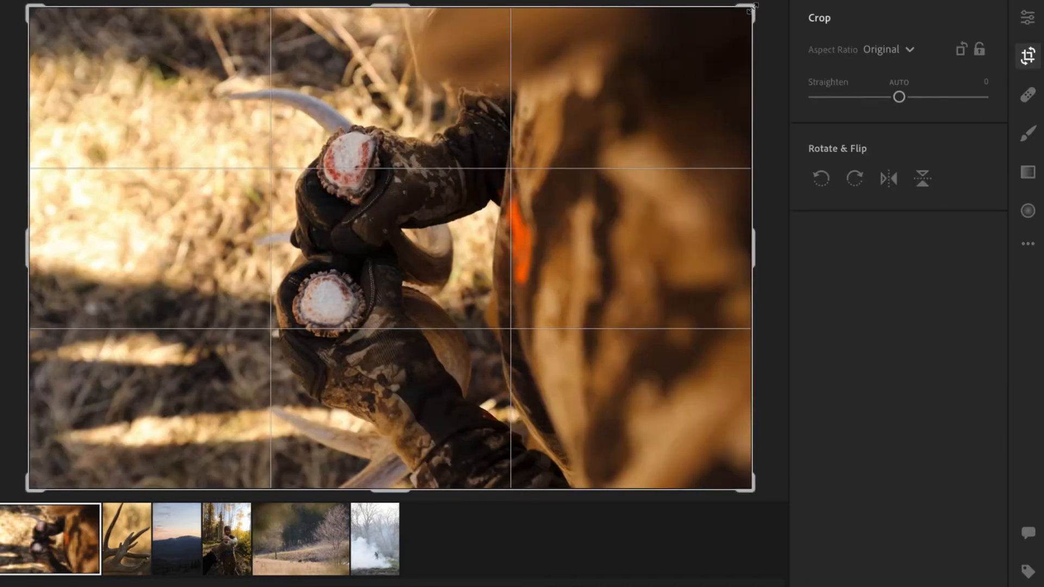
pyautogui.moveTo(752, 9); pyautogui.dragTo(724, 7)
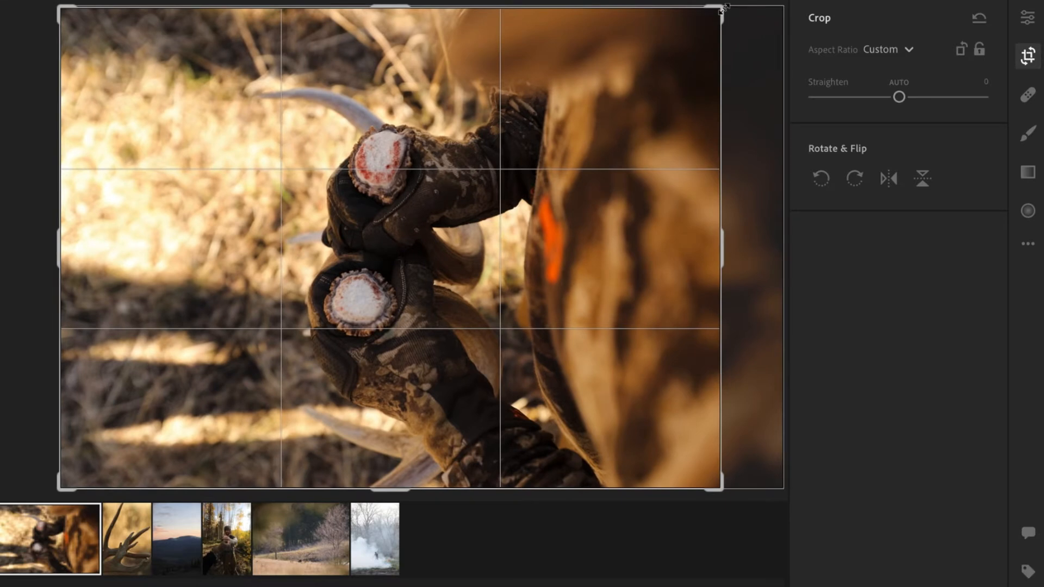
pyautogui.click(1029, 28)
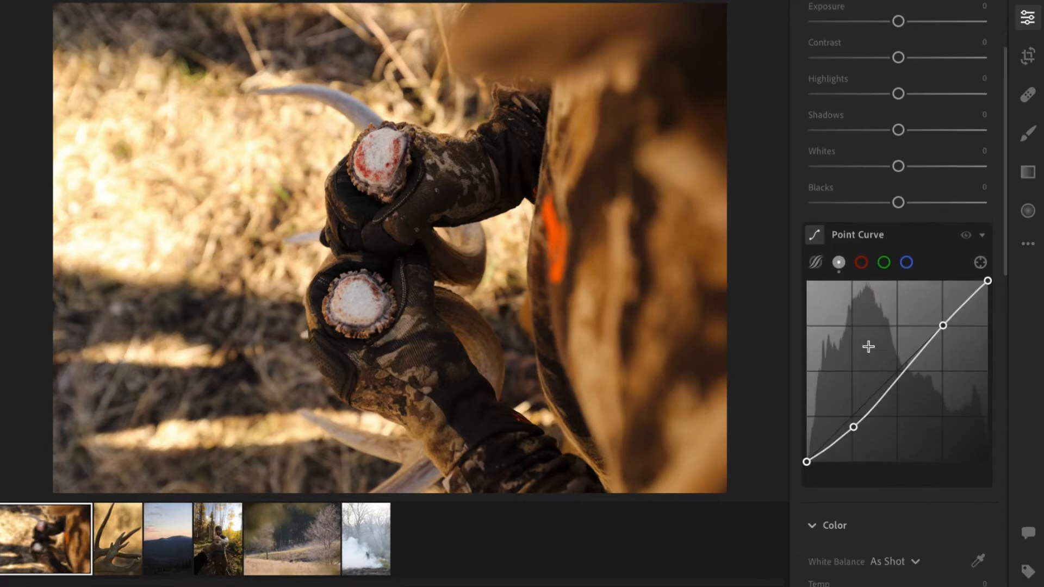
# Lift the curve's black point slightly to fade the shadows.
pyautogui.scroll(-1, 867, 345)
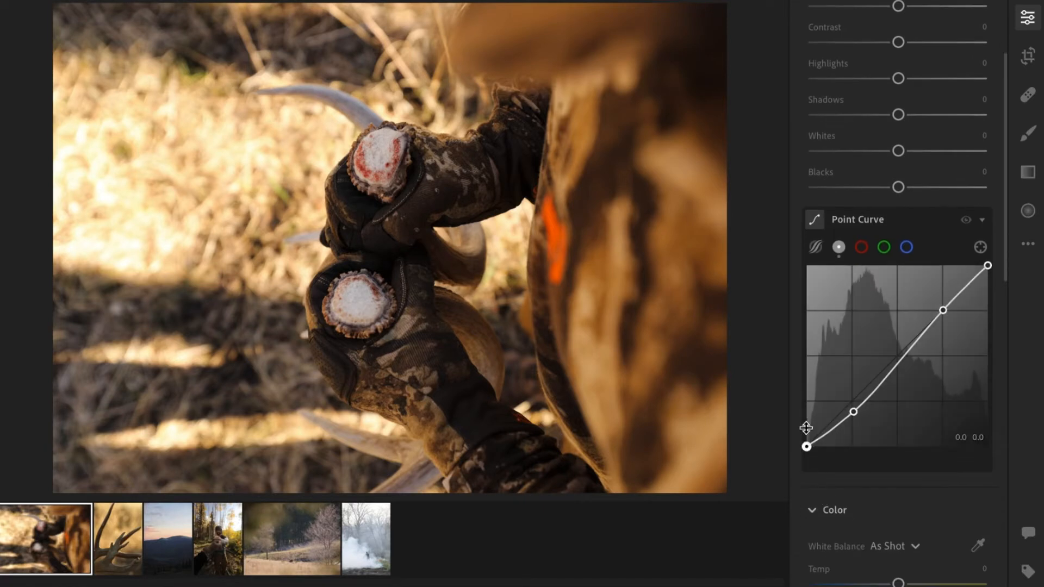
pyautogui.moveTo(808, 449); pyautogui.dragTo(761, 439)
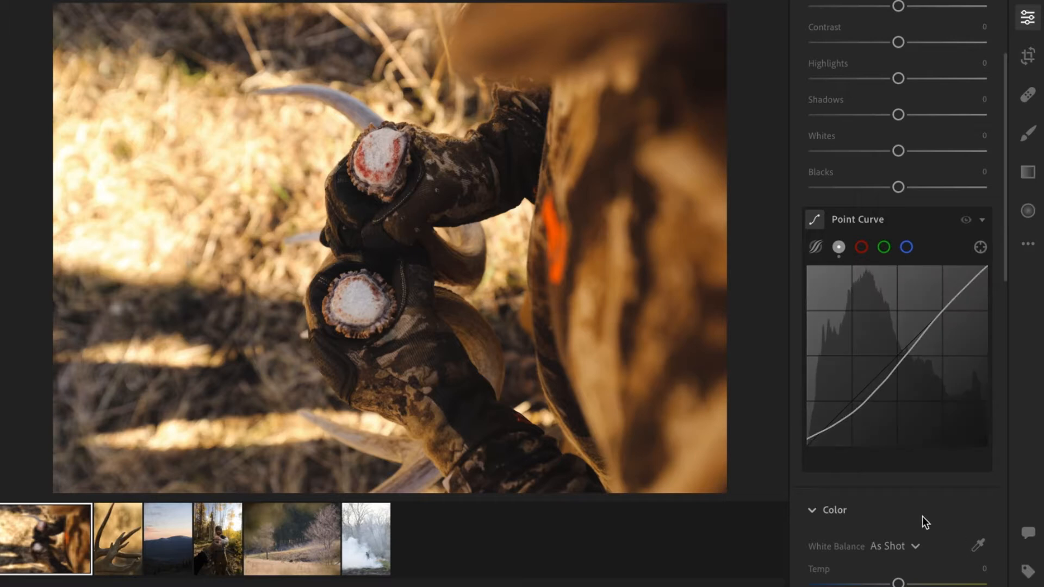
# Set the exposure to +0.27.
pyautogui.scroll(-1, 920, 516)
pyautogui.scroll(3, 935, 24)
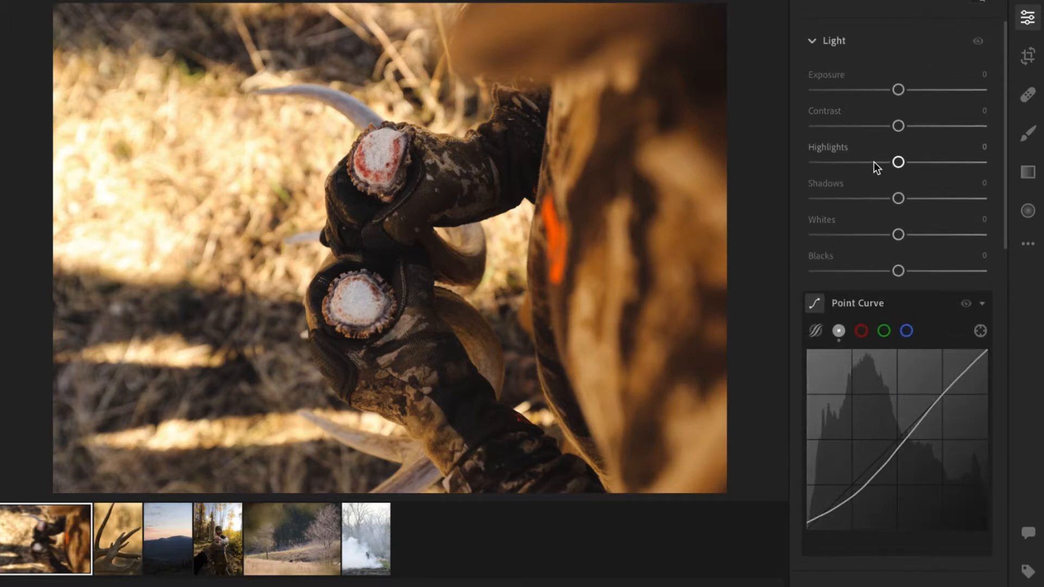
pyautogui.scroll(-1, 874, 163)
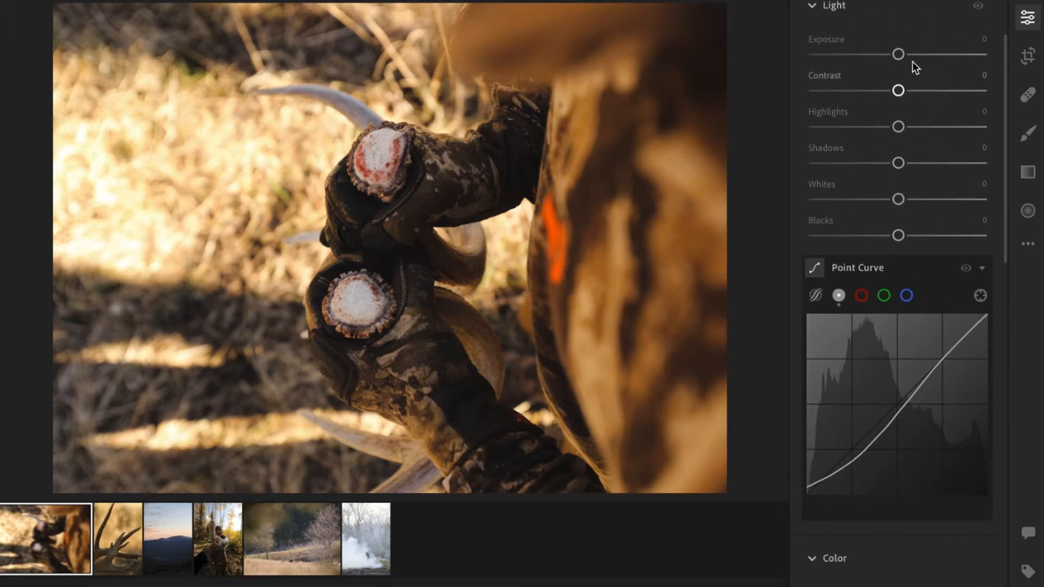
pyautogui.scroll(2, 914, 59)
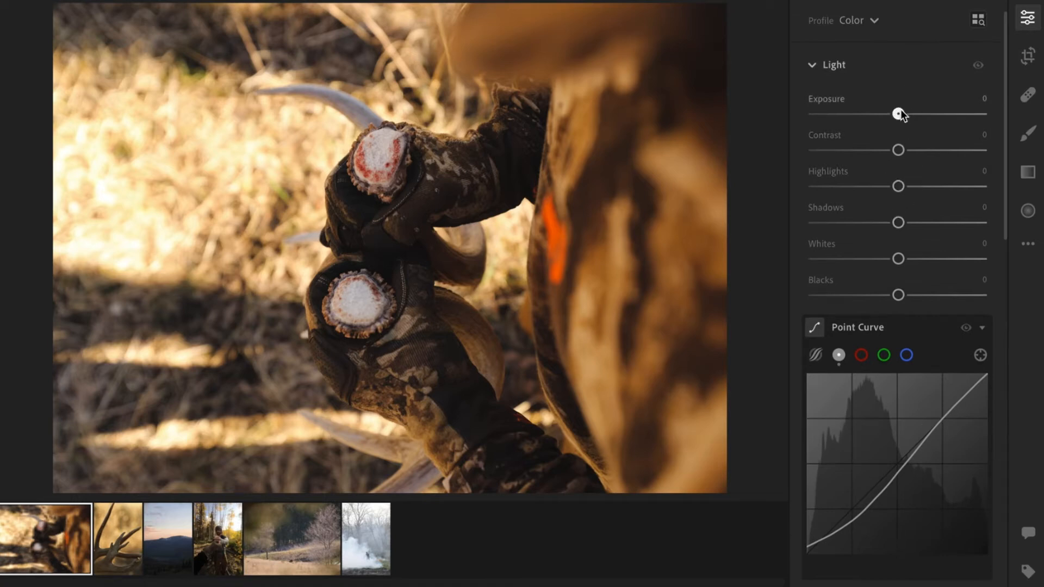
pyautogui.moveTo(899, 113); pyautogui.dragTo(905, 112)
# Set the highlights to -27 and the shadows to +25.
pyautogui.scroll(-1, 892, 163)
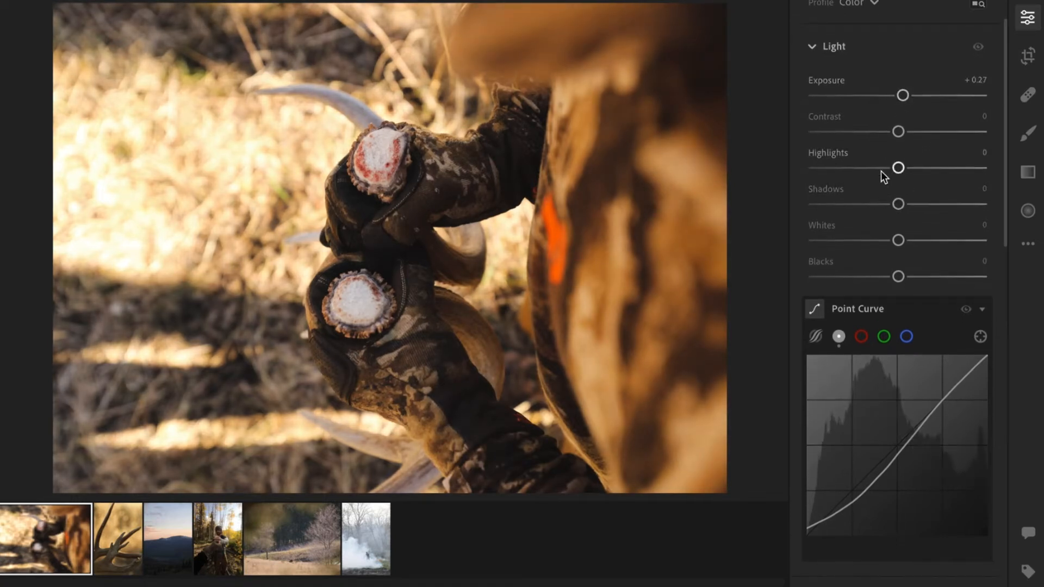
pyautogui.moveTo(886, 169); pyautogui.dragTo(876, 171)
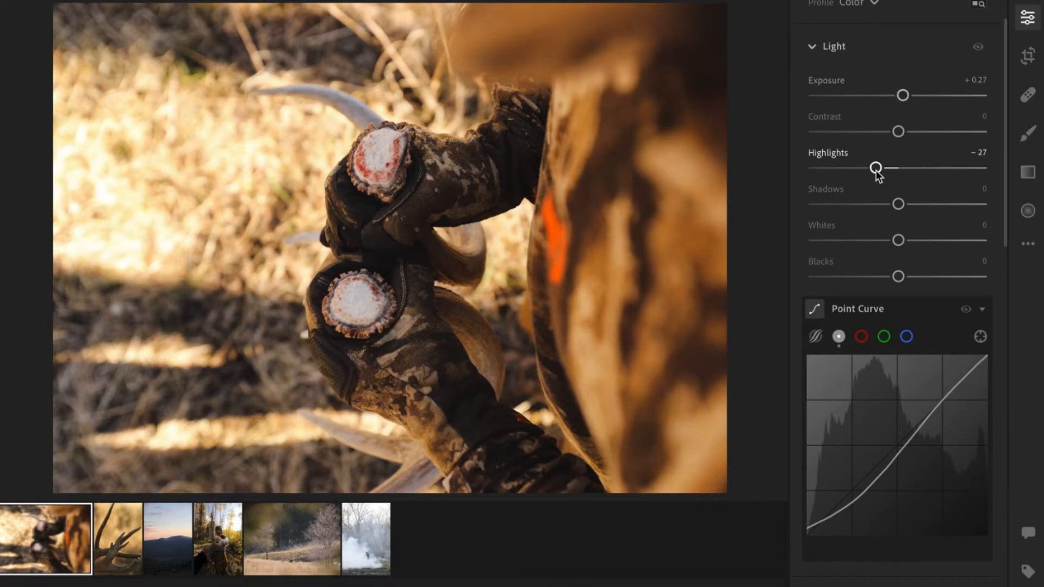
pyautogui.scroll(-5, 936, 193)
pyautogui.moveTo(910, 120); pyautogui.dragTo(919, 121)
# Set the texture to +9 and the clarity to +18 in the Effects section.
pyautogui.scroll(-20, 919, 171)
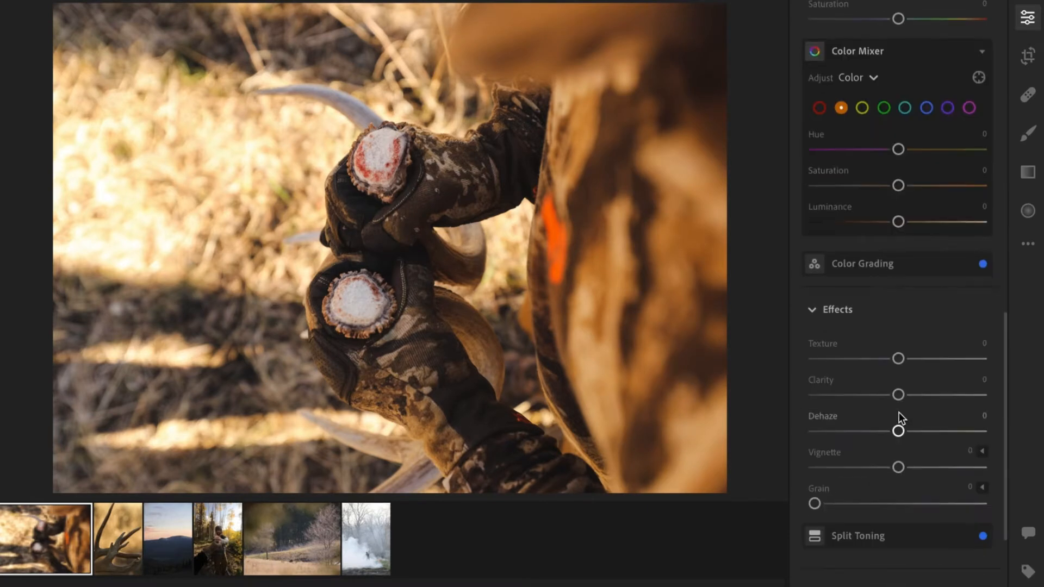
pyautogui.moveTo(904, 360); pyautogui.dragTo(912, 360)
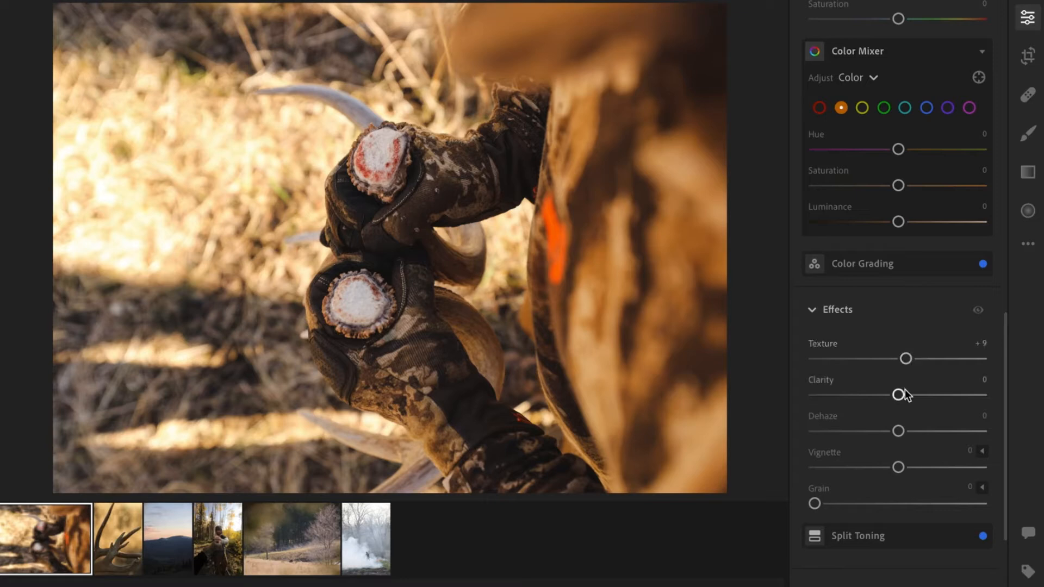
pyautogui.moveTo(898, 395); pyautogui.dragTo(903, 395)
pyautogui.moveTo(929, 401); pyautogui.dragTo(982, 394)
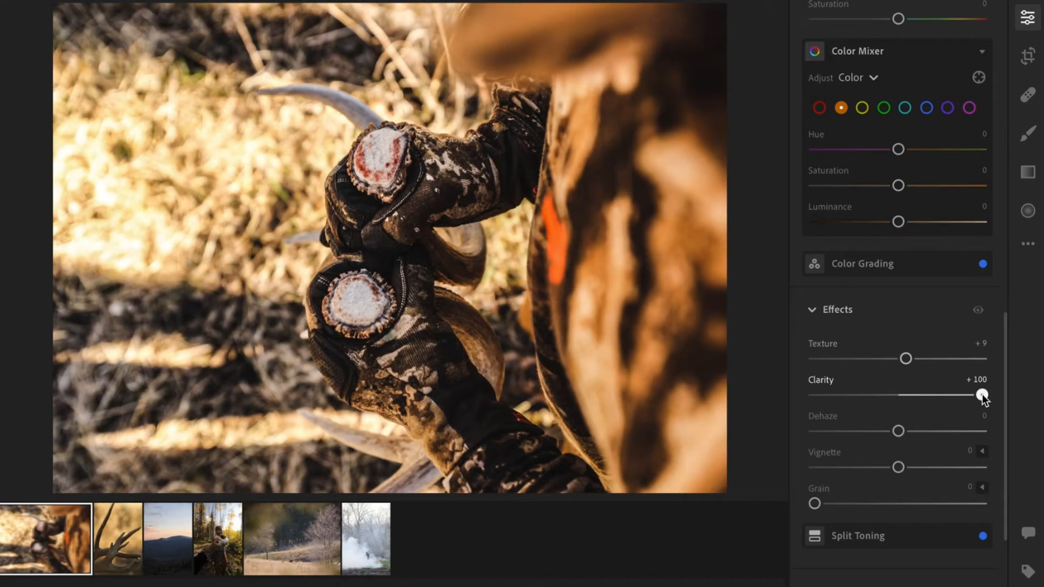
pyautogui.moveTo(983, 393); pyautogui.dragTo(917, 395)
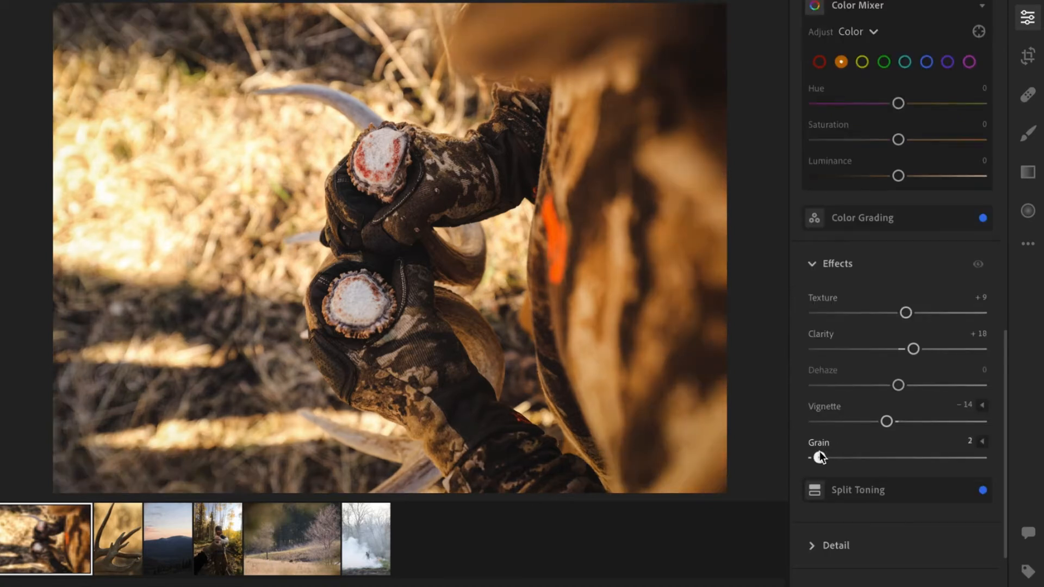
# Set the vignette to -14 and the grain to 4.
pyautogui.moveTo(821, 455); pyautogui.dragTo(823, 454)
# Paint a brush mask over both antler bases with the Brush tool.
pyautogui.scroll(4, 919, 279)
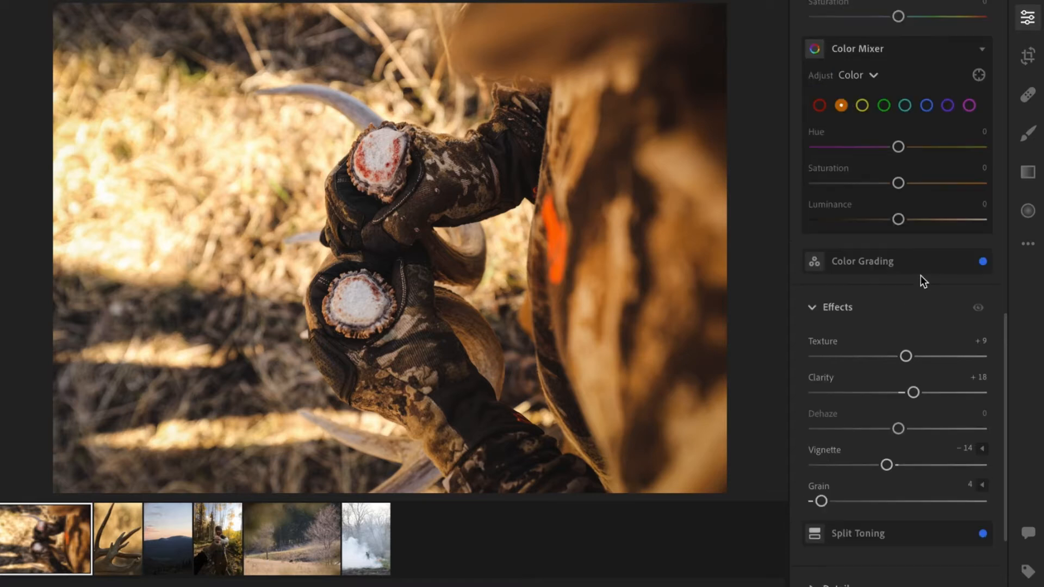
pyautogui.click(1030, 135)
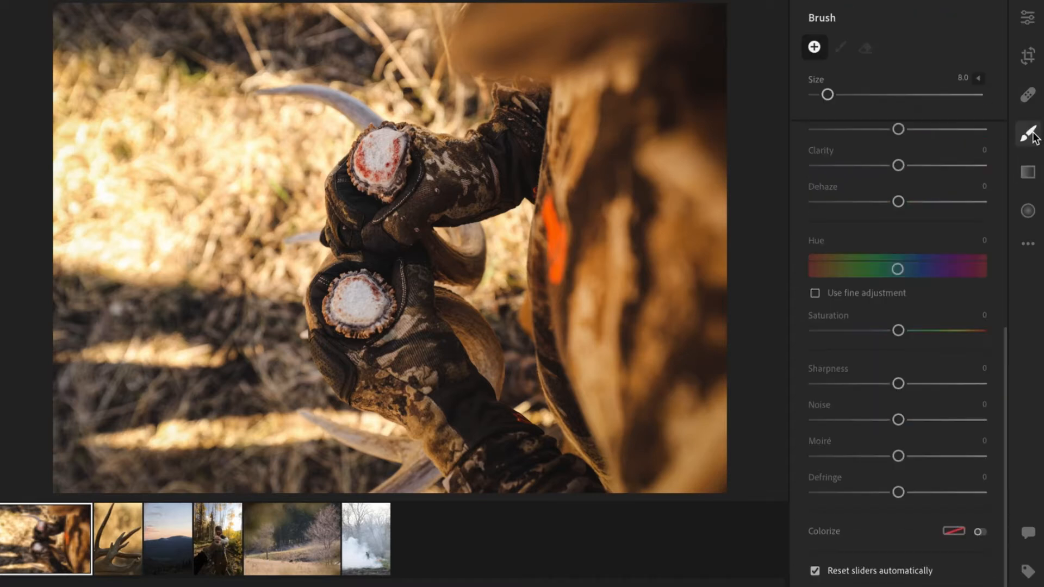
pyautogui.moveTo(495, 194)
pyautogui.mouseDown()
pyautogui.moveTo(397, 190)
pyautogui.moveTo(359, 161)
pyautogui.moveTo(408, 145)
pyautogui.moveTo(400, 177)
pyautogui.moveTo(351, 182)
pyautogui.moveTo(380, 132)
pyautogui.moveTo(393, 171)
pyautogui.moveTo(376, 153)
pyautogui.mouseUp()
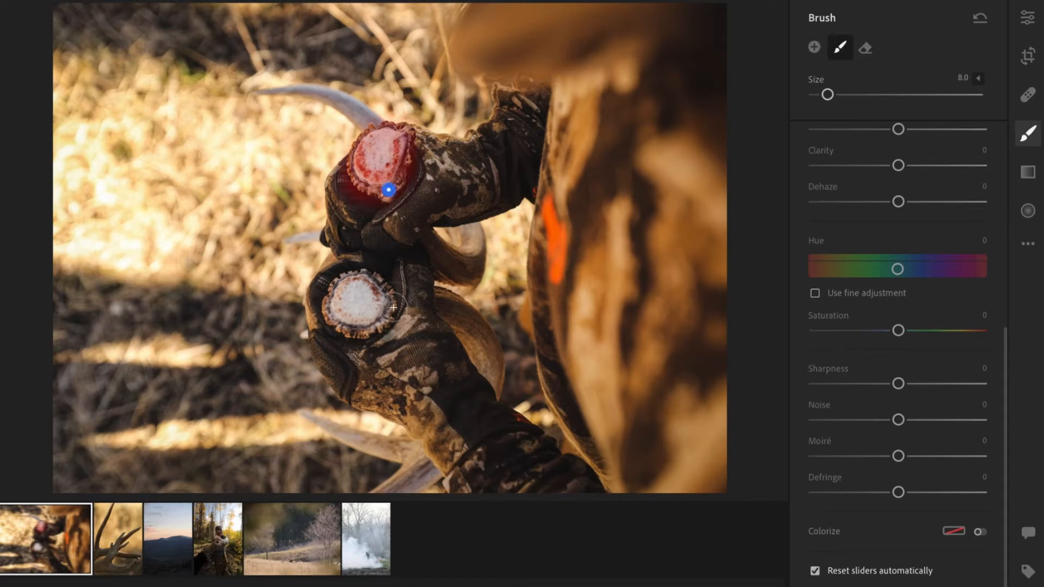
pyautogui.moveTo(392, 300)
pyautogui.mouseDown()
pyautogui.moveTo(378, 279)
pyautogui.moveTo(365, 282)
pyautogui.mouseUp()
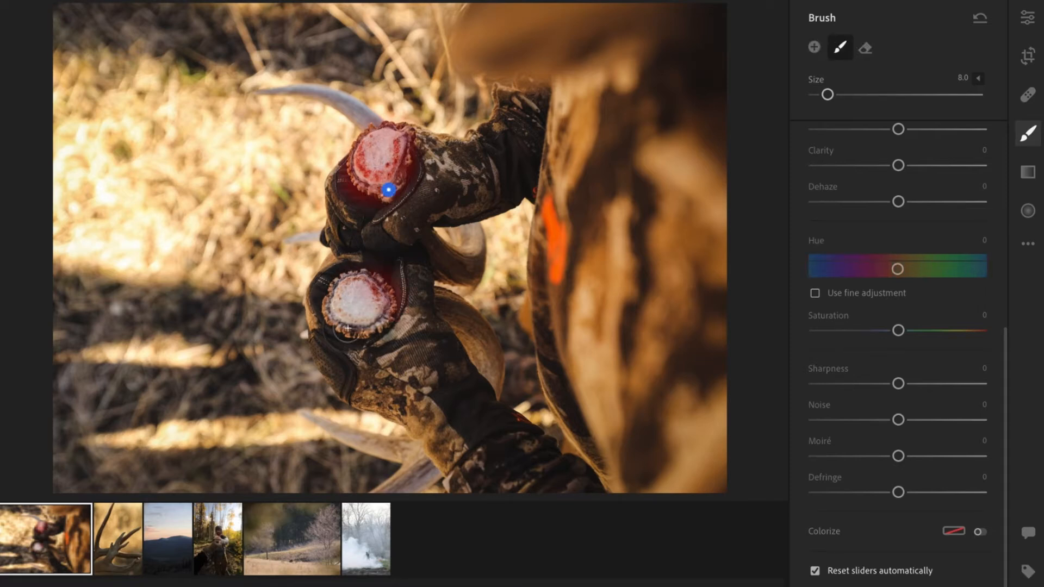
pyautogui.moveTo(334, 330)
pyautogui.mouseDown()
pyautogui.moveTo(331, 310)
pyautogui.moveTo(343, 295)
pyautogui.moveTo(378, 287)
pyautogui.moveTo(345, 311)
pyautogui.mouseUp()
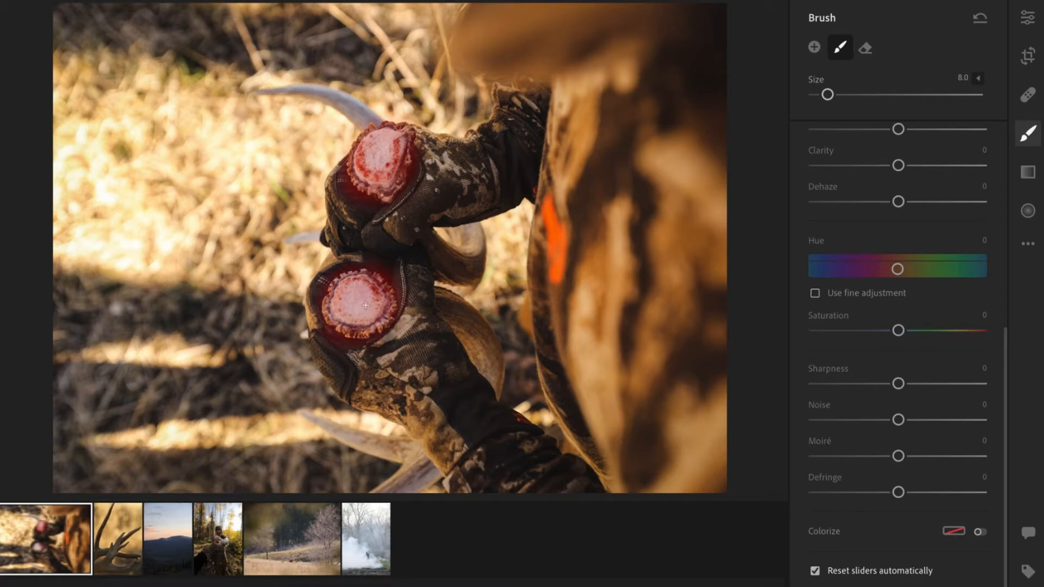
# Set the brush mask's exposure to +0.12, highlights to -9, texture to +9 and clarity to +4.
pyautogui.scroll(5, 887, 182)
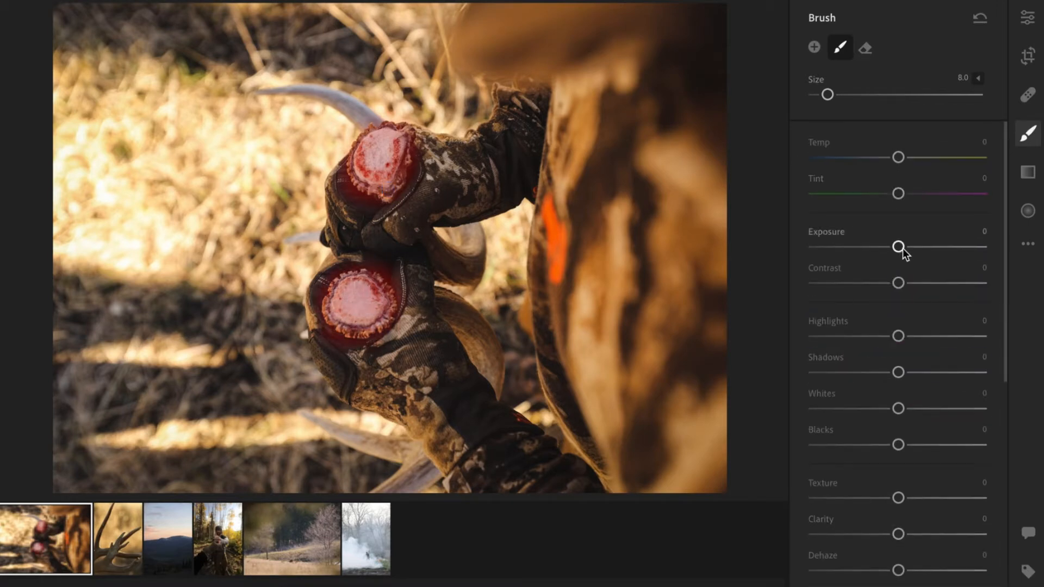
pyautogui.moveTo(903, 248); pyautogui.dragTo(890, 224)
pyautogui.scroll(-3, 907, 293)
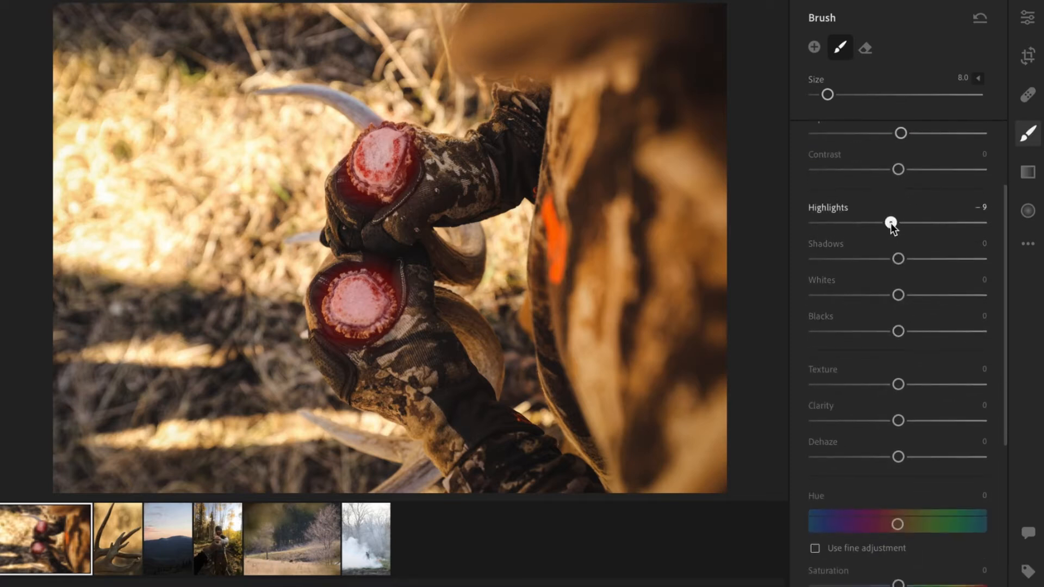
pyautogui.scroll(-3, 903, 301)
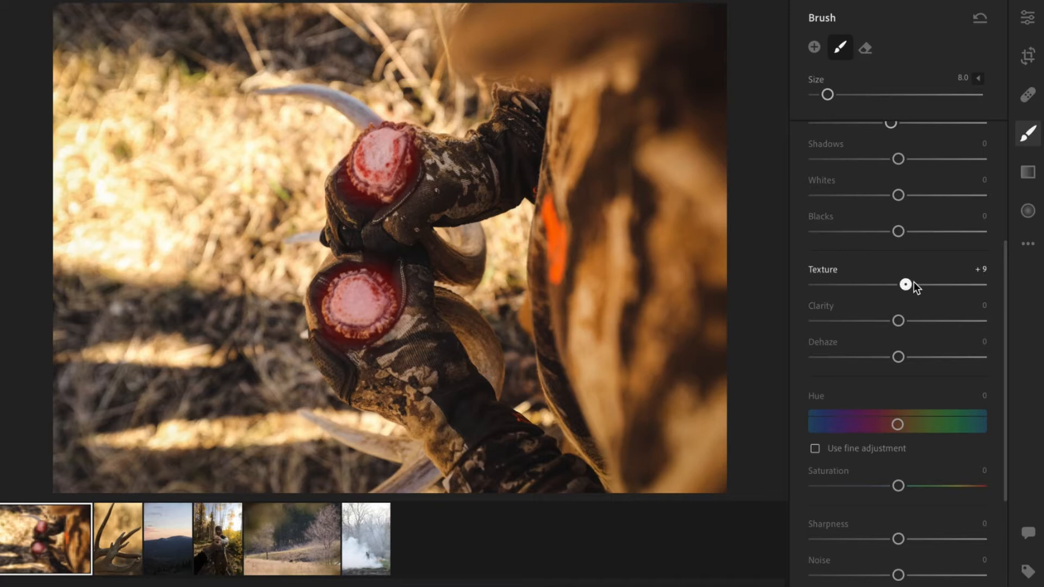
pyautogui.moveTo(903, 322); pyautogui.dragTo(903, 322)
pyautogui.scroll(6, 932, 220)
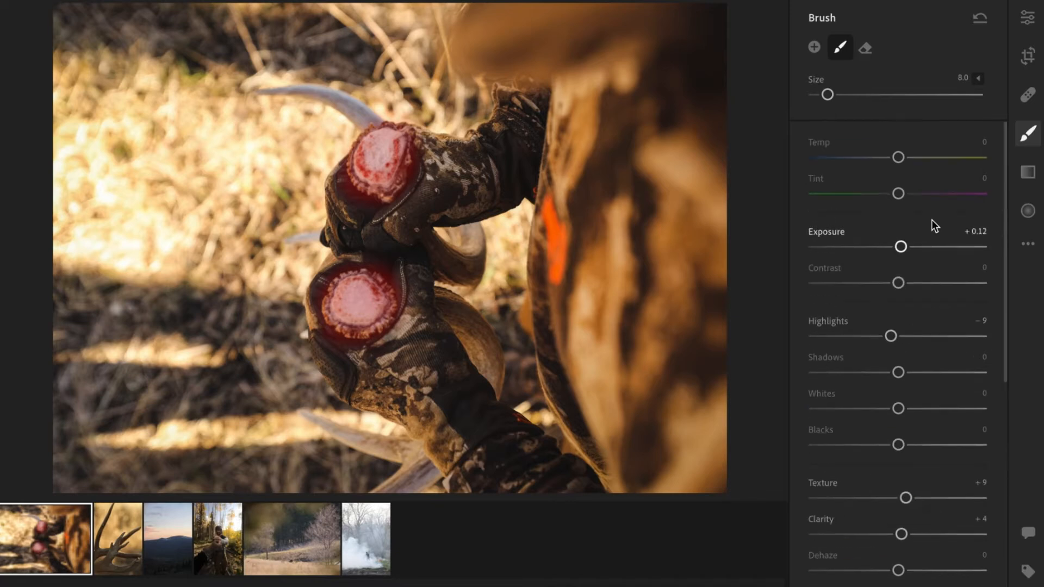
# Return to the edit panel and toggle the panel view to review the edited photo.
pyautogui.click(1023, 22)
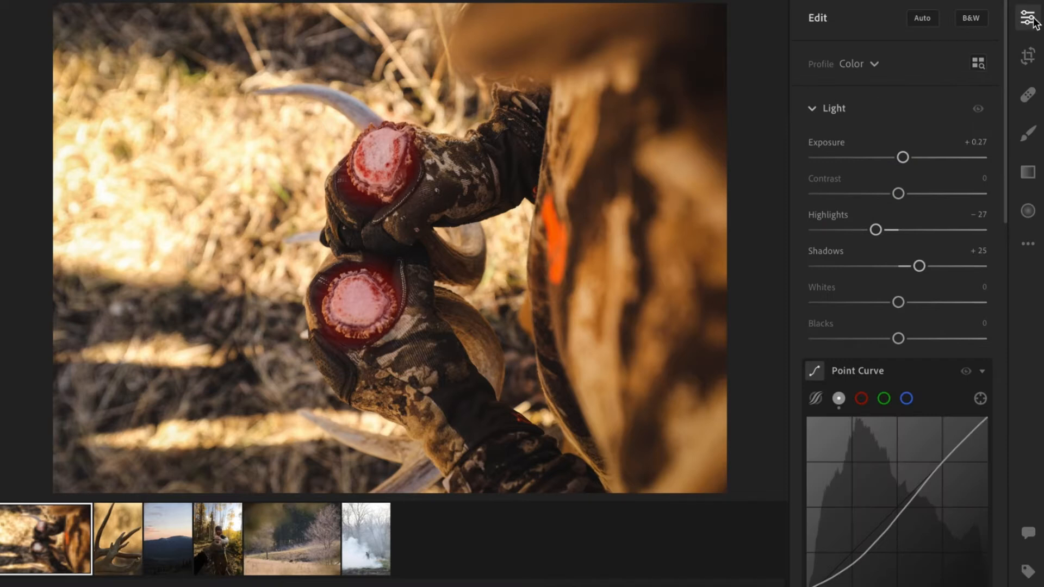
pyautogui.click(1032, 19)
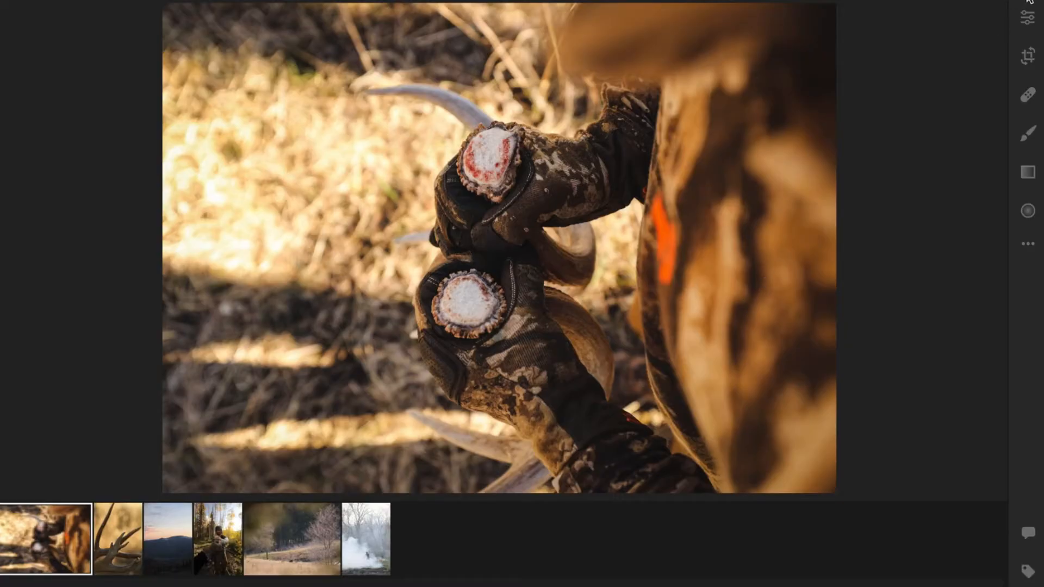
pyautogui.click(1028, 17)
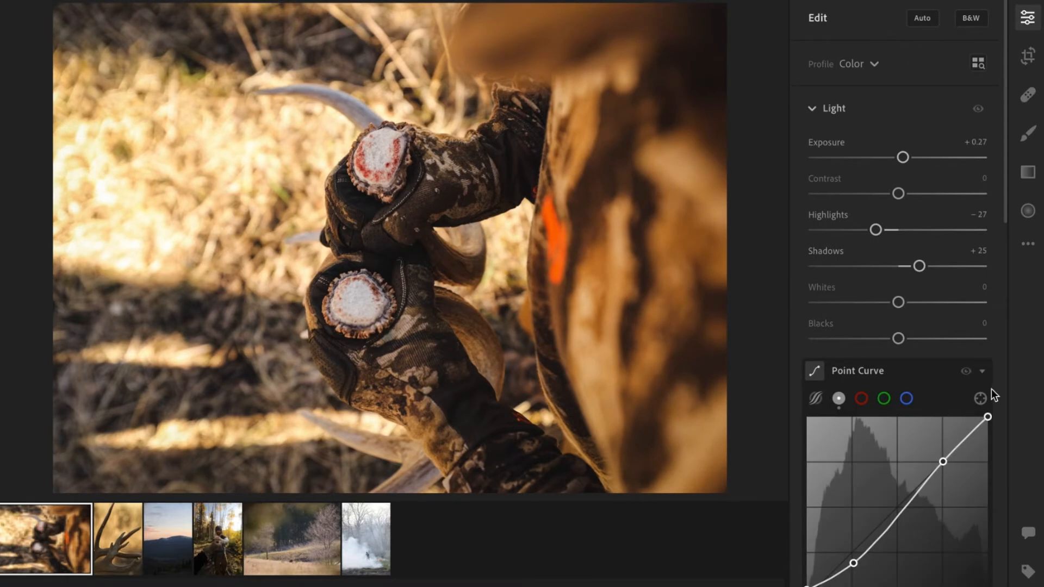
# Set the antler photo's overall saturation to -7.
pyautogui.scroll(-6, 965, 351)
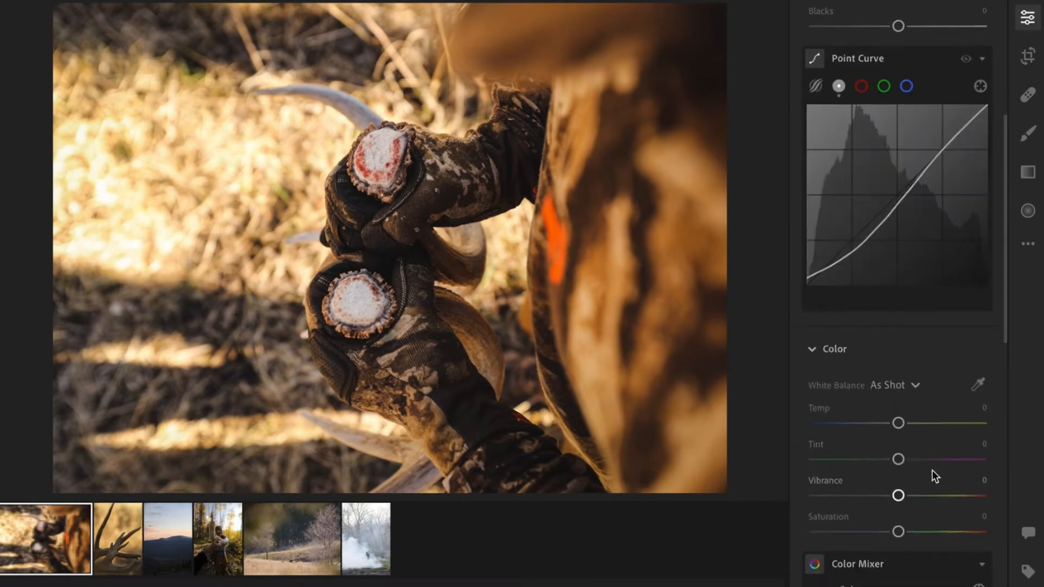
pyautogui.scroll(-3, 932, 474)
pyautogui.moveTo(898, 333); pyautogui.dragTo(896, 337)
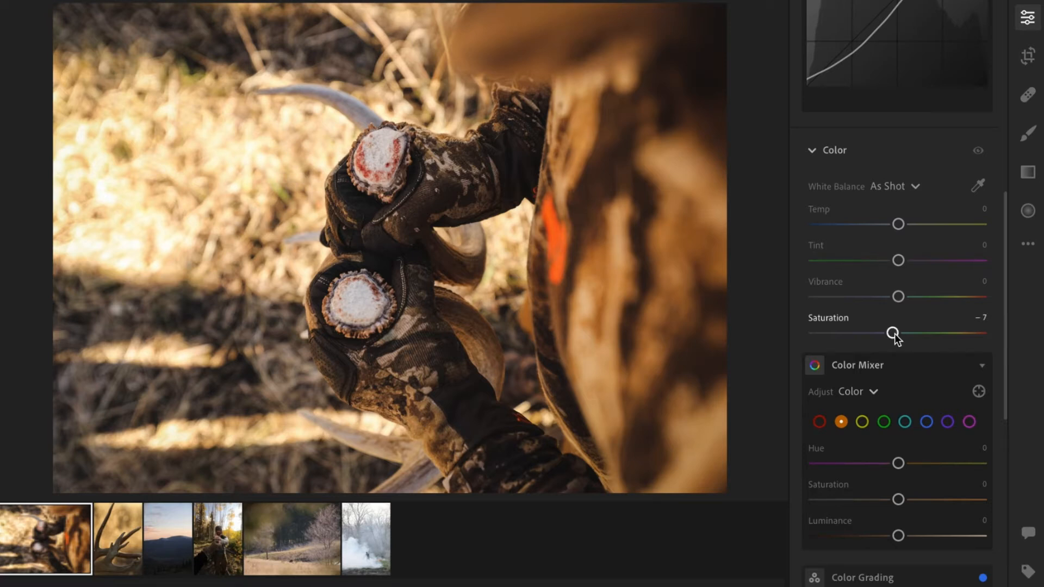
# Set the white balance temperature to +2.
pyautogui.scroll(4, 966, 160)
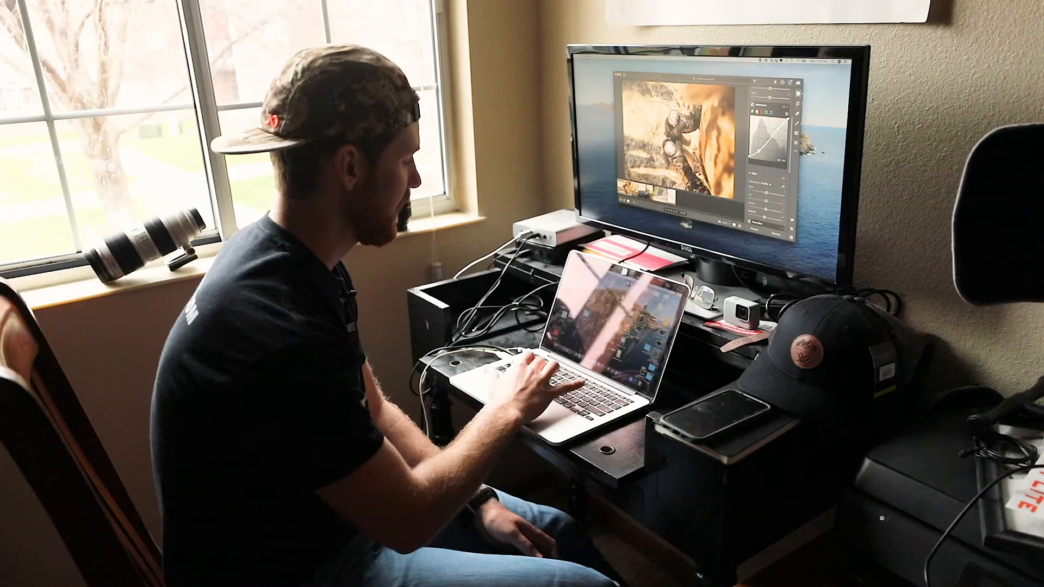
pyautogui.click(772, 174)
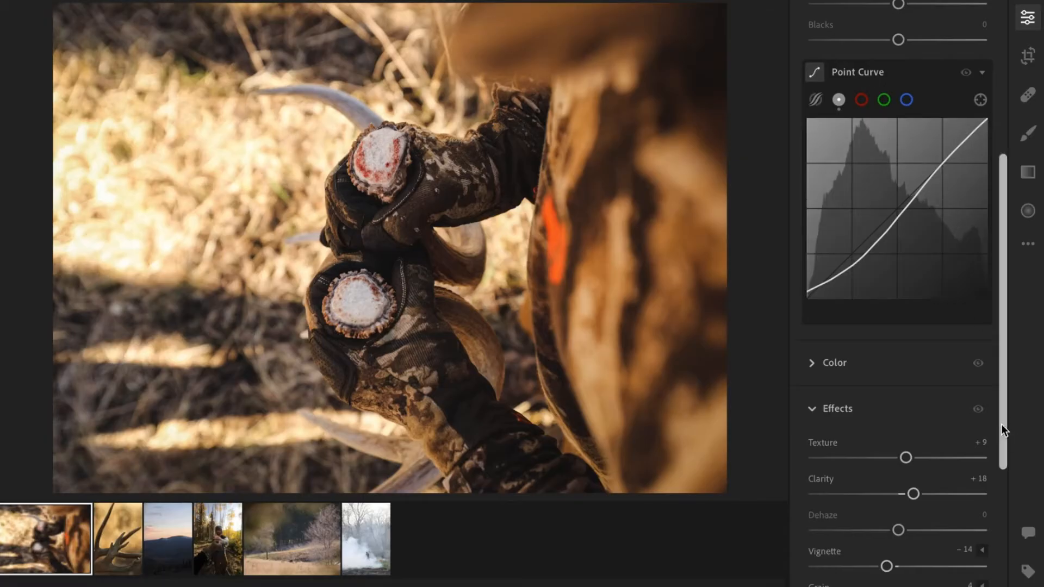
pyautogui.scroll(5, 942, 413)
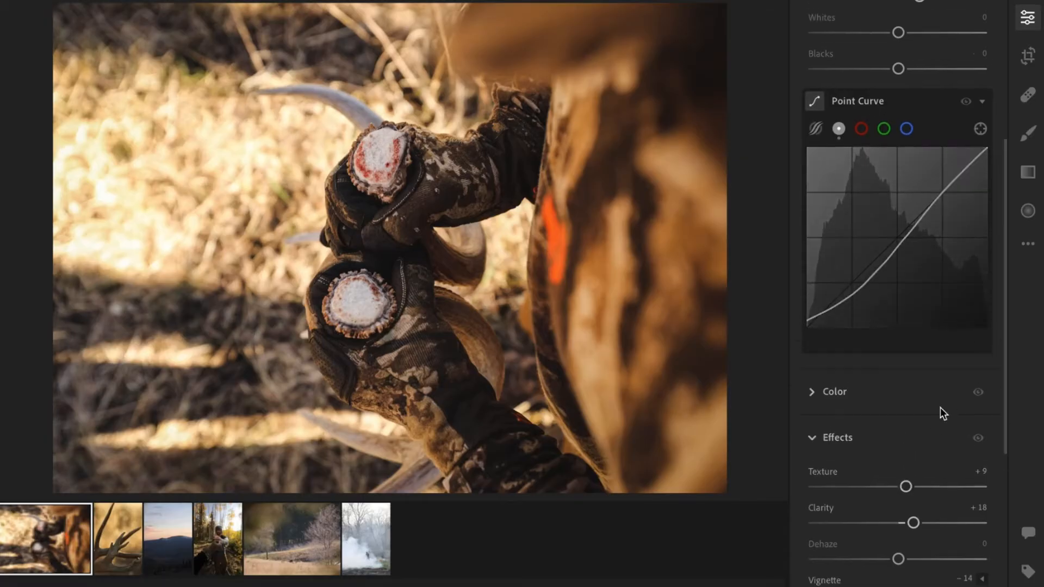
pyautogui.scroll(-7, 957, 272)
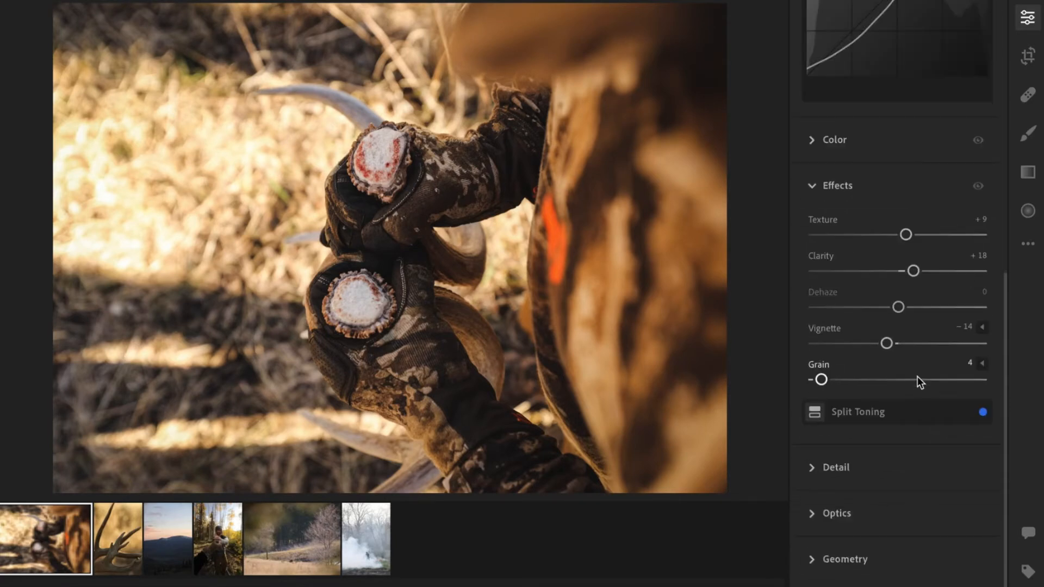
pyautogui.scroll(5, 929, 373)
pyautogui.scroll(-5, 879, 379)
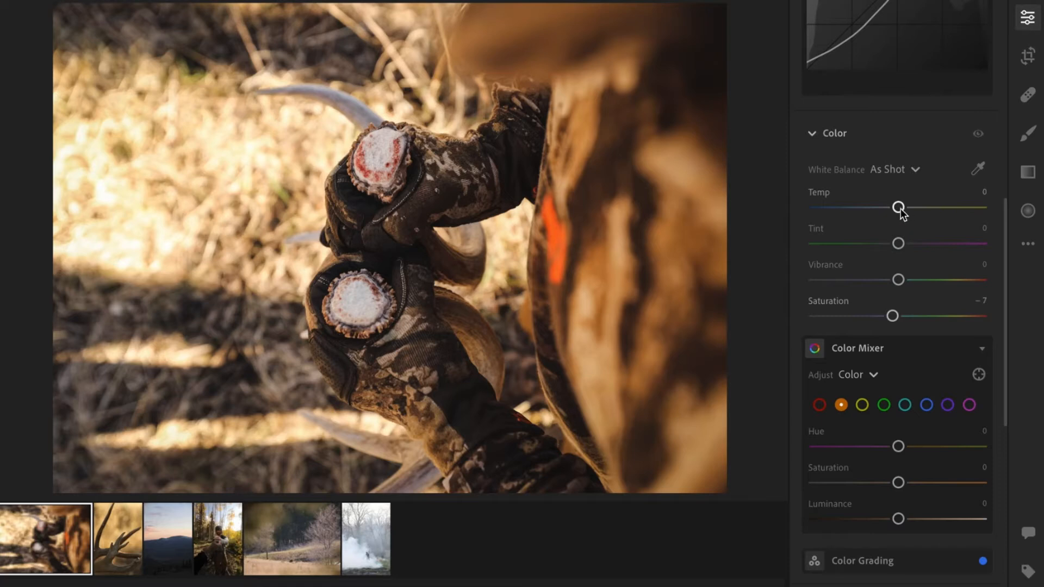
pyautogui.moveTo(900, 207); pyautogui.dragTo(902, 207)
# In the Color Mixer, set the orange luminance to -3 and lower the orange saturation slightly.
pyautogui.click(861, 404)
pyautogui.click(841, 405)
pyautogui.moveTo(897, 520)
pyautogui.mouseDown()
pyautogui.moveTo(889, 521)
pyautogui.moveTo(940, 519)
pyautogui.moveTo(861, 517)
pyautogui.moveTo(896, 520)
pyautogui.mouseUp()
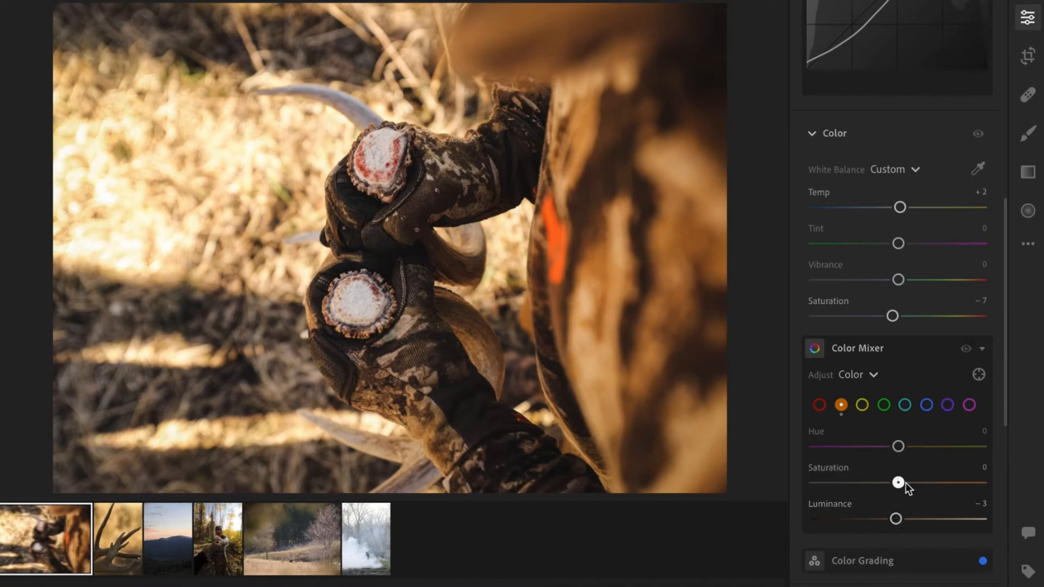
pyautogui.moveTo(906, 488); pyautogui.dragTo(893, 486)
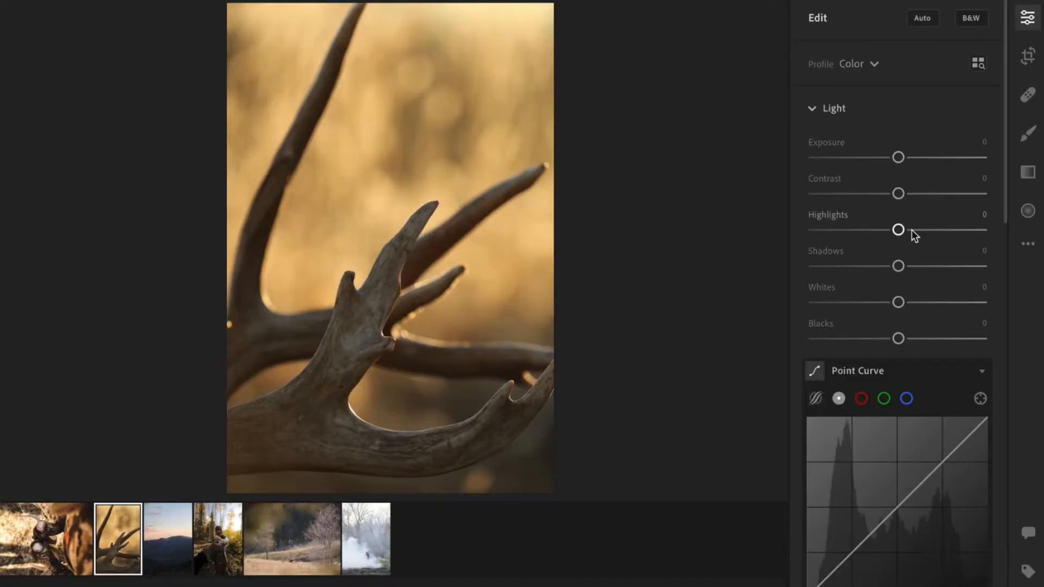
# Shape an S-curve on the antler close-up photo's point curve, adjusting the shadow, highlight and black points.
pyautogui.scroll(-3, 894, 451)
pyautogui.moveTo(851, 414); pyautogui.dragTo(852, 410)
pyautogui.moveTo(948, 315); pyautogui.dragTo(943, 297)
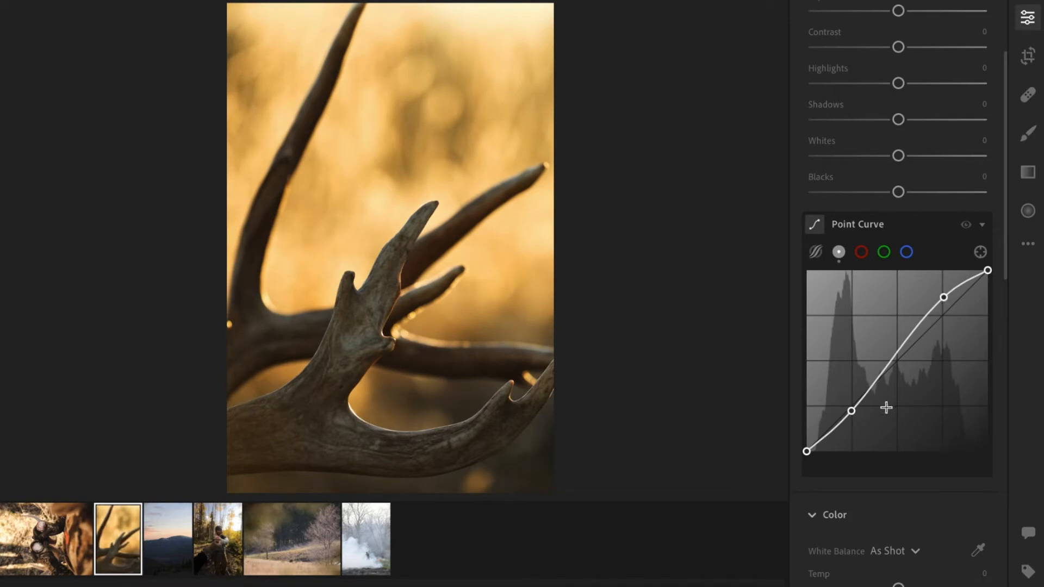
pyautogui.moveTo(852, 410); pyautogui.dragTo(855, 414)
pyautogui.click(806, 451)
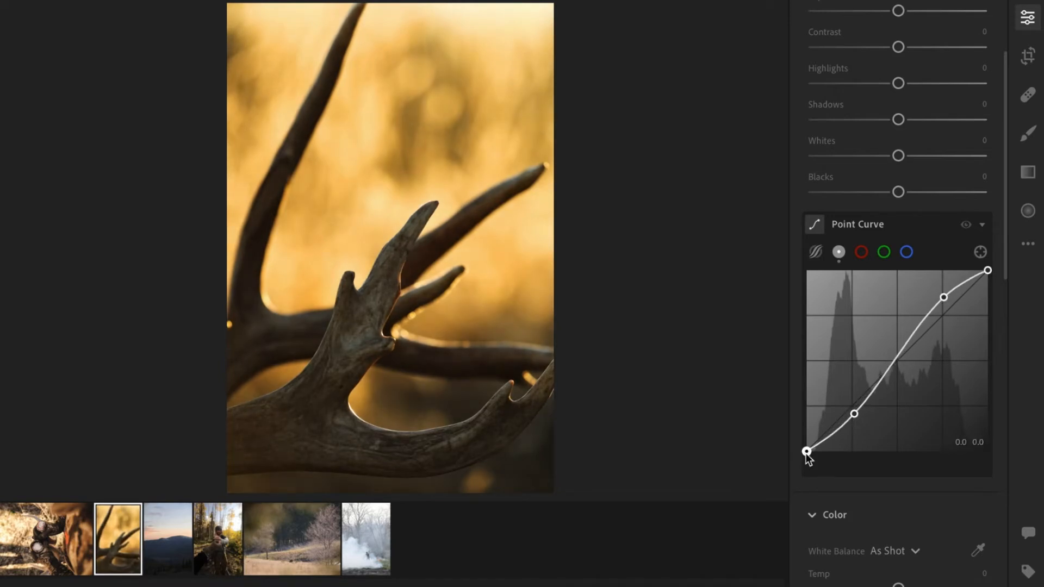
pyautogui.moveTo(795, 453); pyautogui.dragTo(794, 449)
# Set the antler close-up's shadows to +35 and exposure to +0.23.
pyautogui.scroll(3, 870, 436)
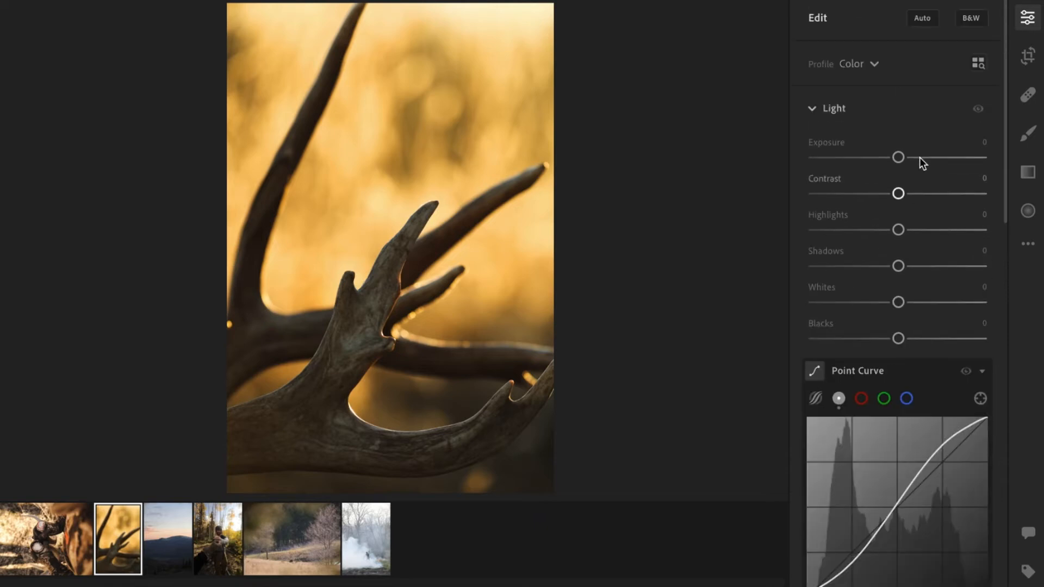
pyautogui.moveTo(920, 266); pyautogui.dragTo(929, 267)
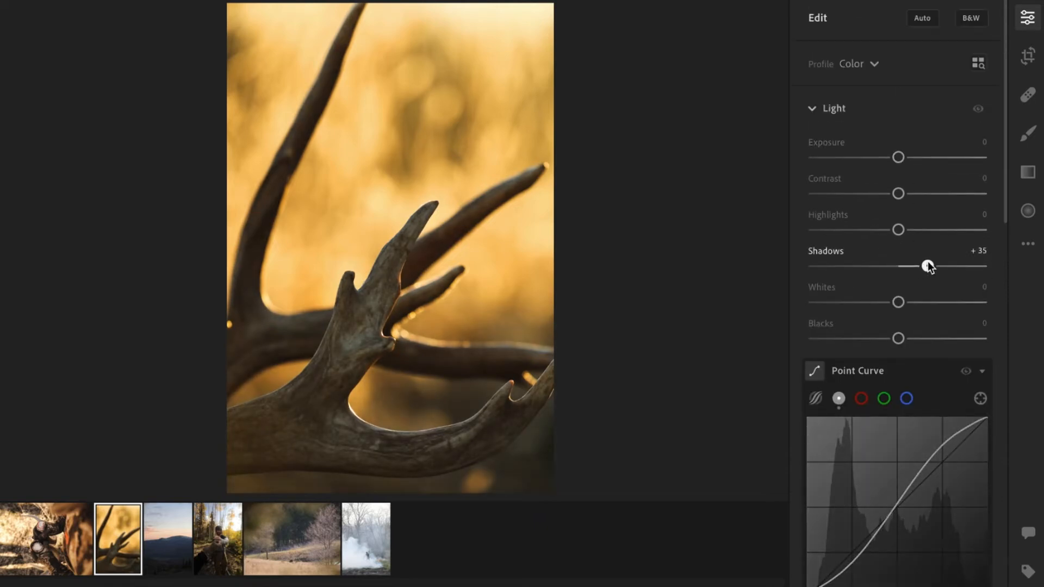
pyautogui.moveTo(900, 158); pyautogui.dragTo(904, 158)
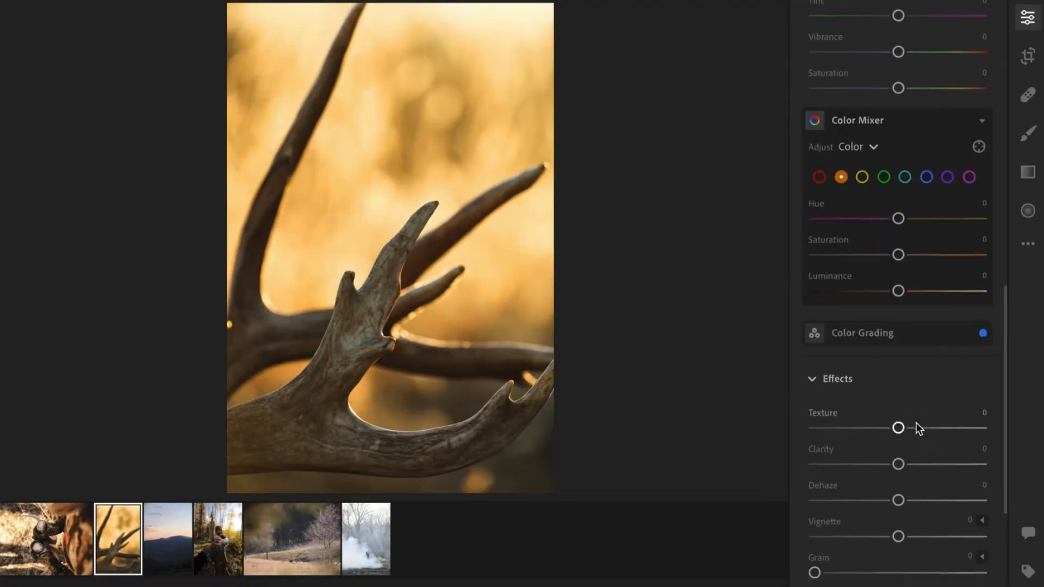
# Set the antler close-up's texture to +19 and clarity to +13.
pyautogui.scroll(-1, 916, 422)
pyautogui.moveTo(906, 399); pyautogui.dragTo(914, 398)
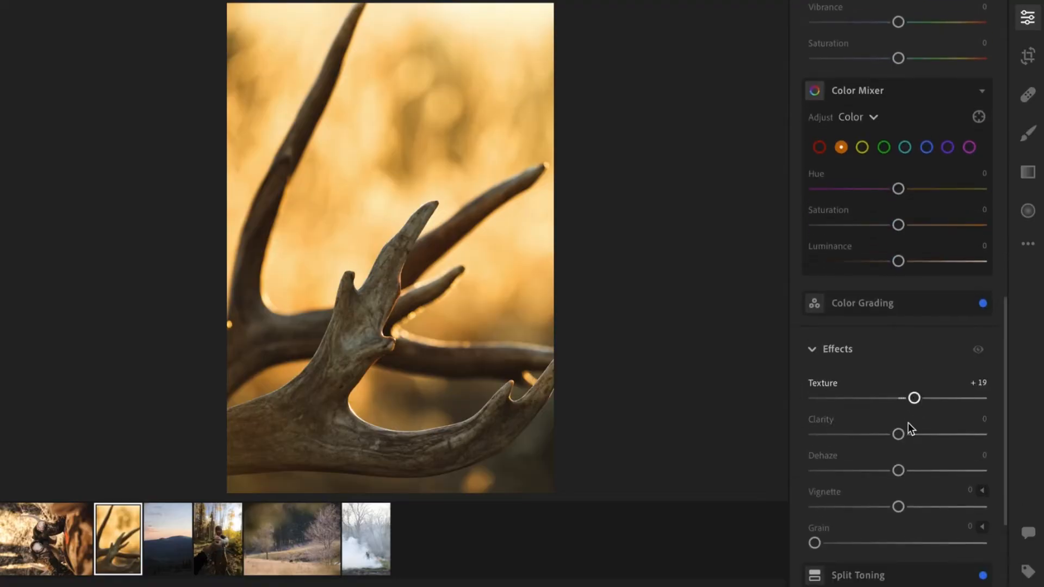
pyautogui.moveTo(899, 434); pyautogui.dragTo(911, 432)
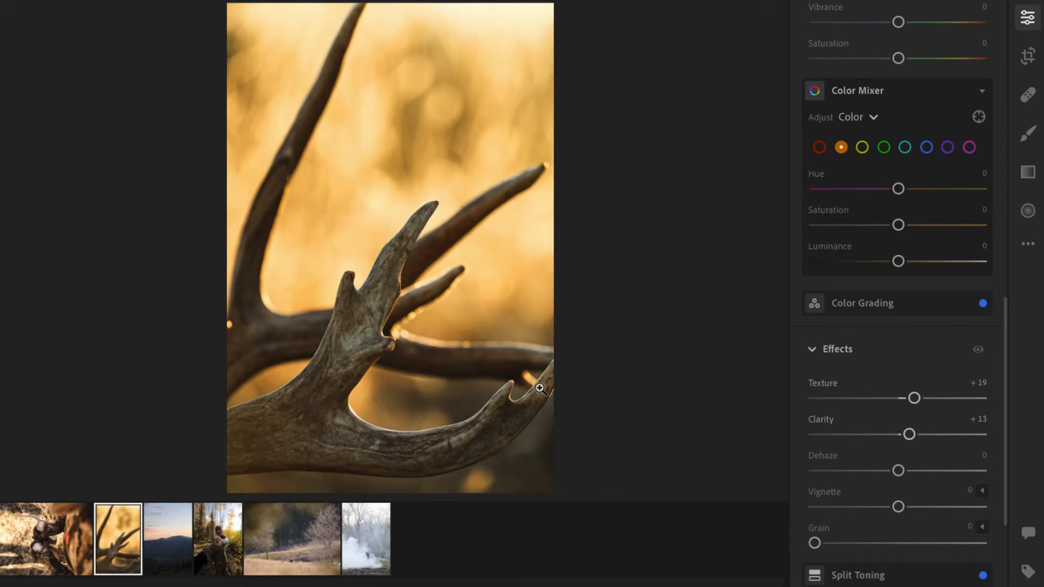
# Set the antler close-up's highlights to -4 and nudge the whites slider.
pyautogui.scroll(4, 929, 282)
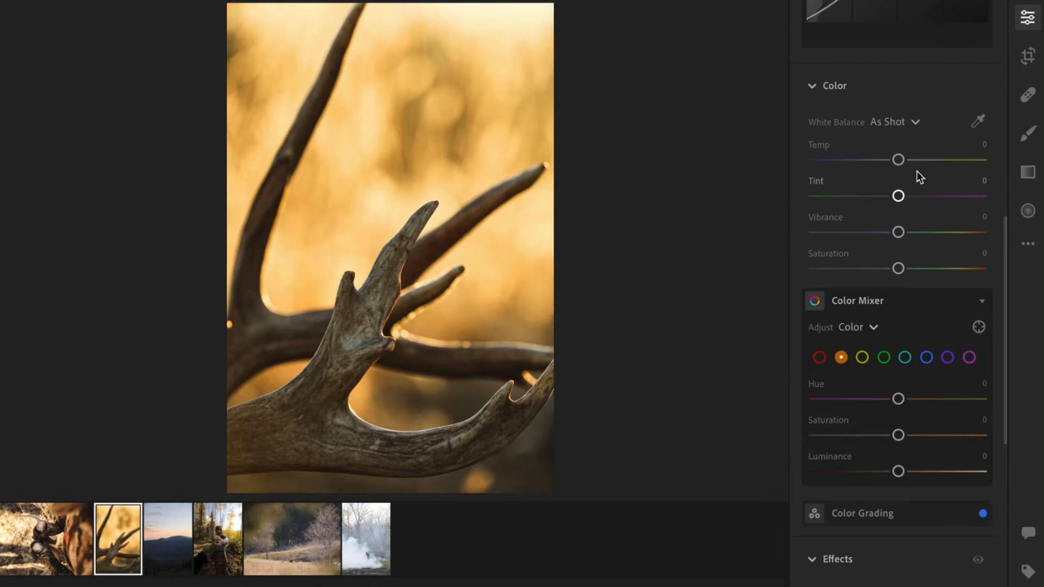
pyautogui.scroll(3, 918, 175)
pyautogui.scroll(1, 917, 170)
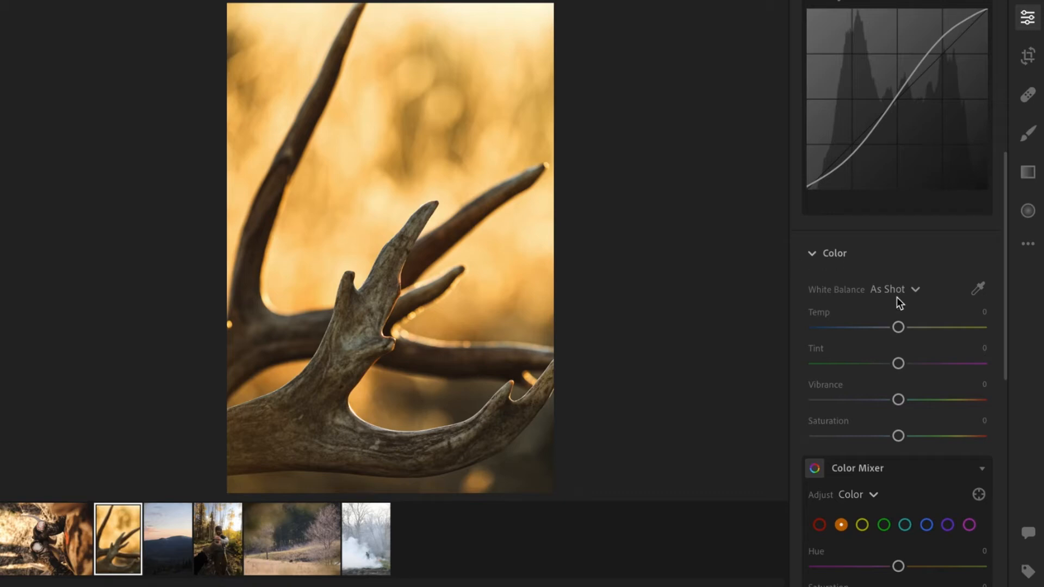
pyautogui.scroll(10, 897, 297)
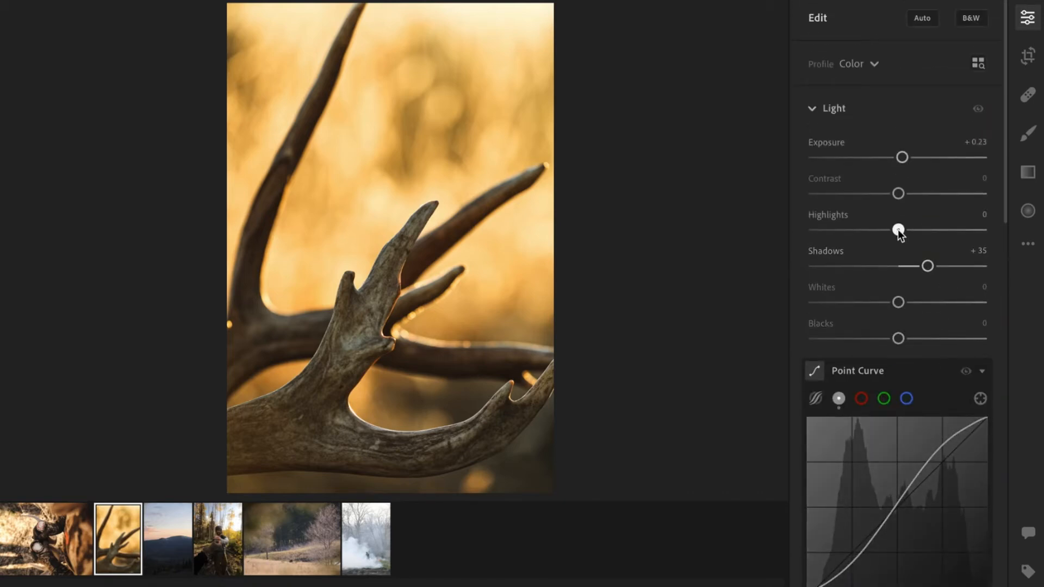
pyautogui.moveTo(900, 233); pyautogui.dragTo(898, 232)
pyautogui.scroll(-3, 914, 280)
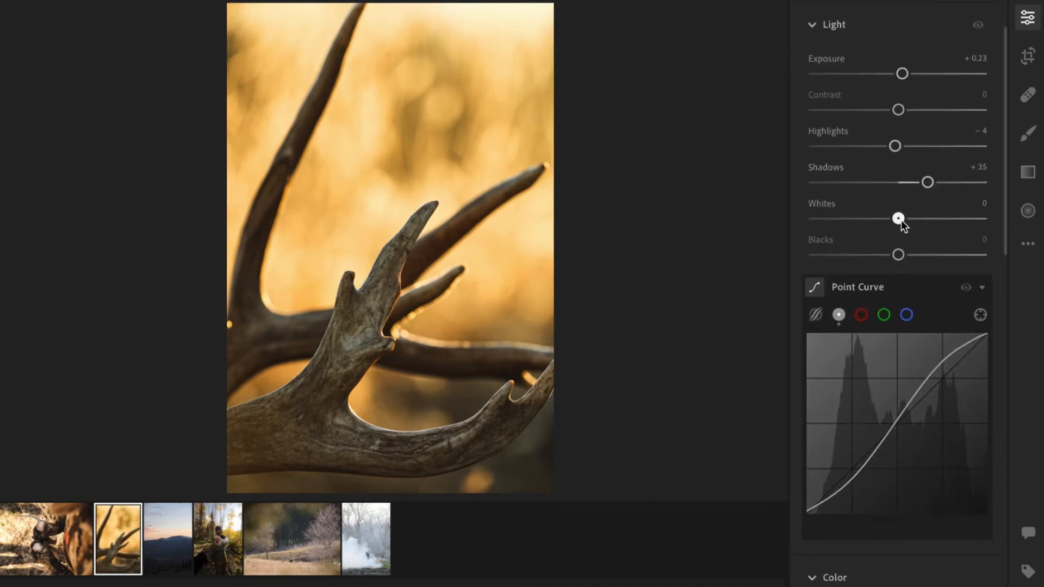
pyautogui.moveTo(921, 219); pyautogui.dragTo(903, 245)
# Open the mountain sunset photo for editing.
pyautogui.scroll(-10, 899, 276)
pyautogui.scroll(-4, 901, 435)
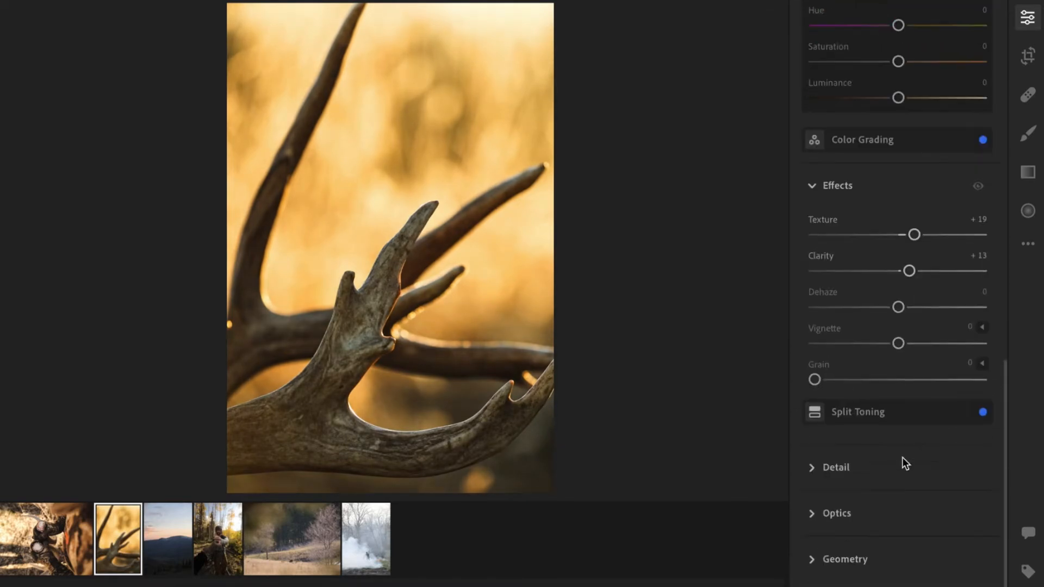
pyautogui.scroll(3, 902, 459)
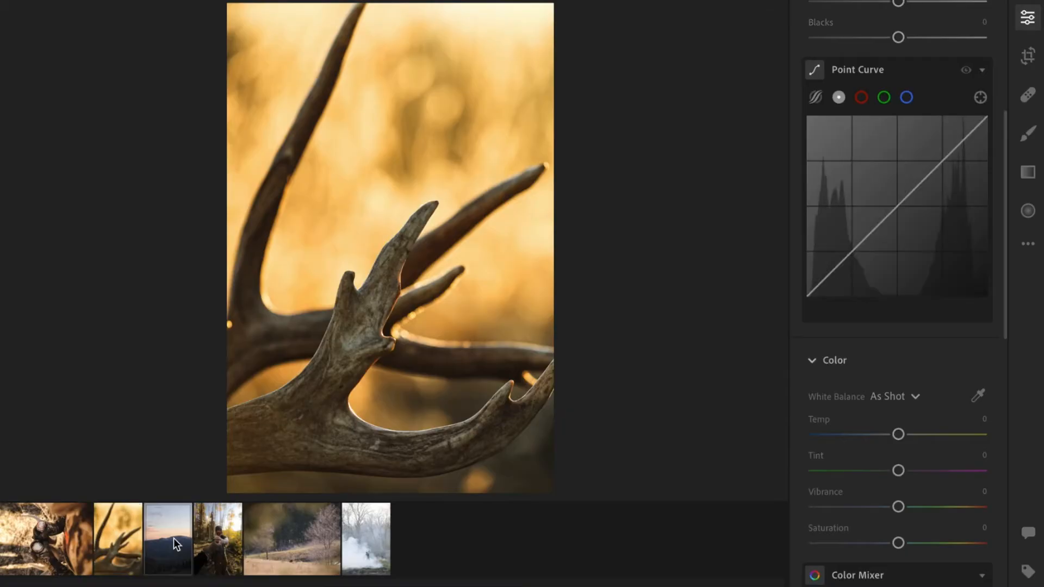
pyautogui.click(175, 544)
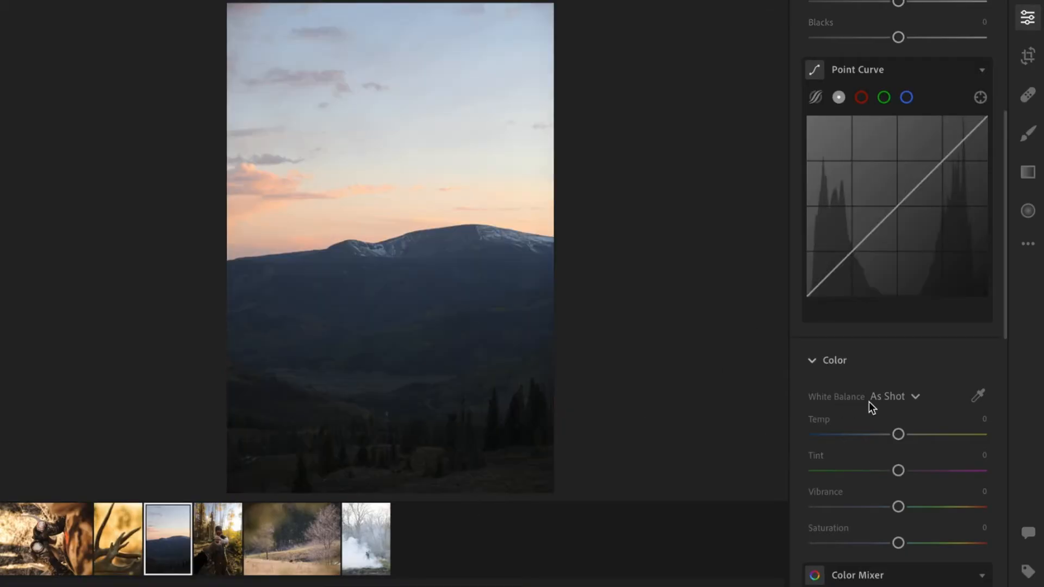
# Add a gentle S-curve to the mountain photo's point curve with shadow and highlight points.
pyautogui.scroll(3, 903, 389)
pyautogui.scroll(1, 942, 237)
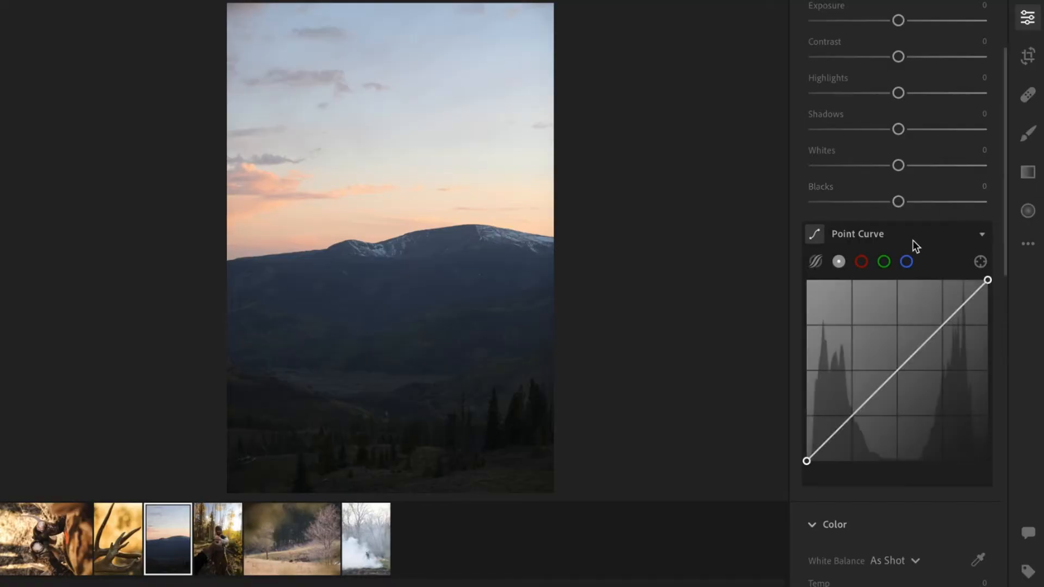
pyautogui.scroll(1, 854, 426)
pyautogui.moveTo(852, 425); pyautogui.dragTo(852, 430)
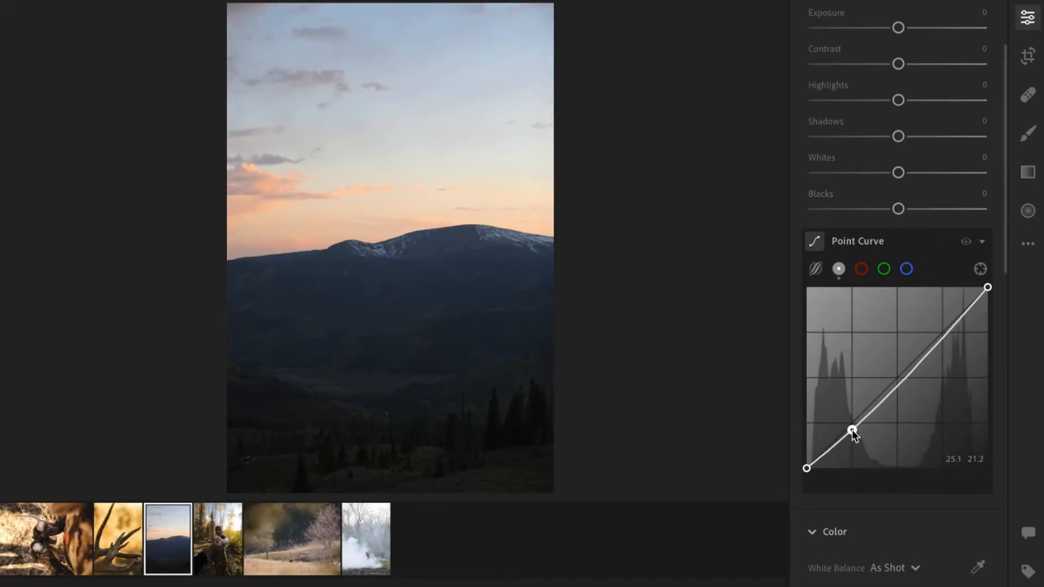
pyautogui.moveTo(949, 332)
pyautogui.mouseDown()
pyautogui.moveTo(941, 311)
pyautogui.moveTo(952, 341)
pyautogui.moveTo(947, 328)
pyautogui.mouseUp()
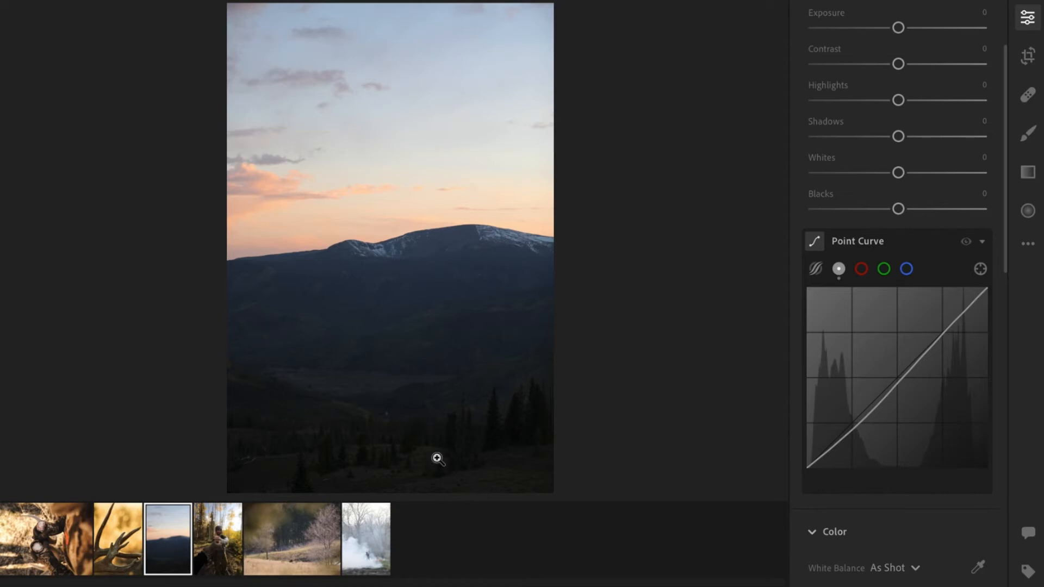
# Add a linear gradient mask over the sky, centred on the mountain ridge line.
pyautogui.click(1030, 174)
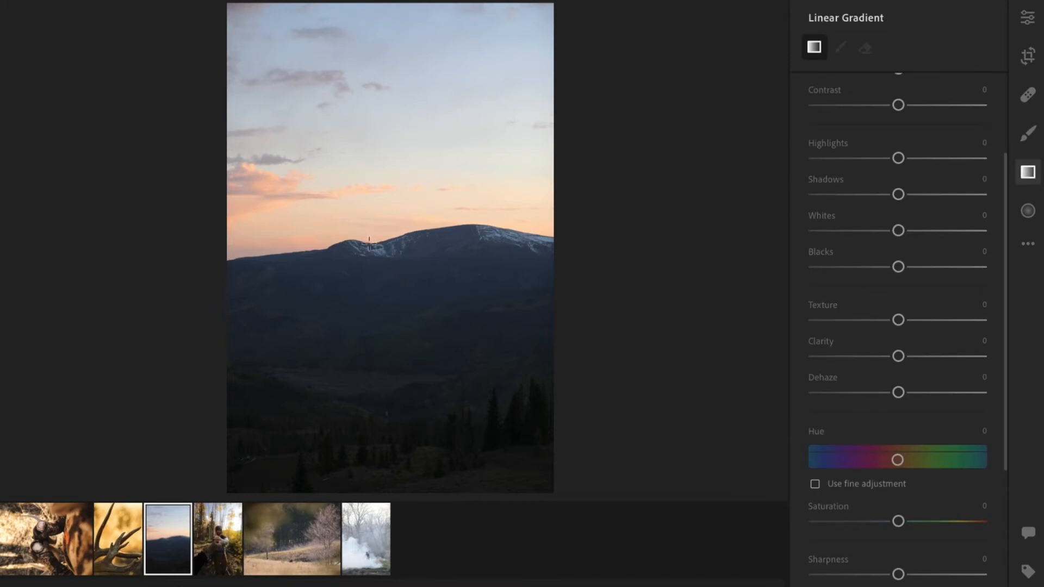
pyautogui.click(369, 244)
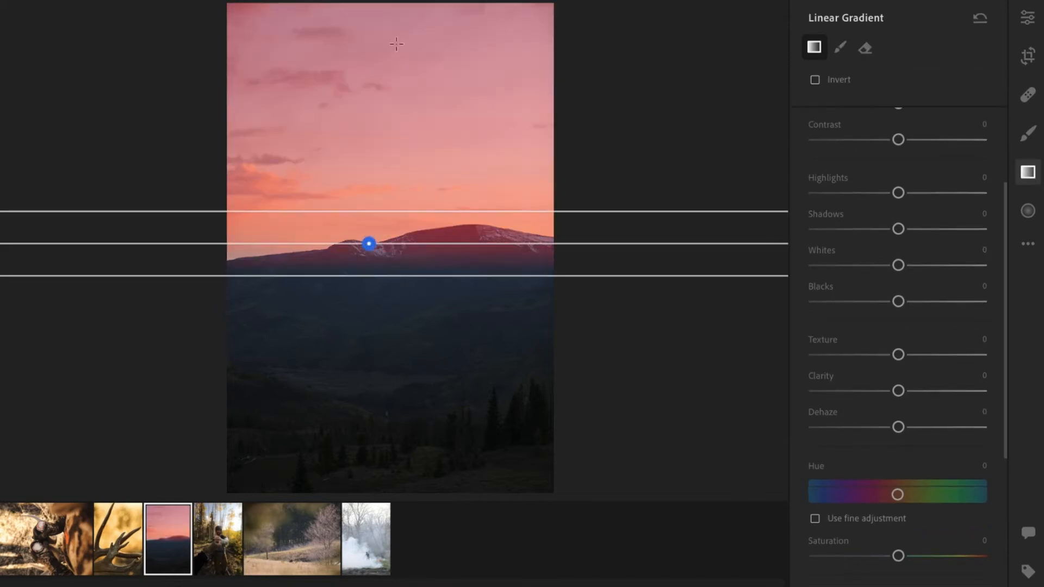
pyautogui.moveTo(370, 247); pyautogui.dragTo(370, 240)
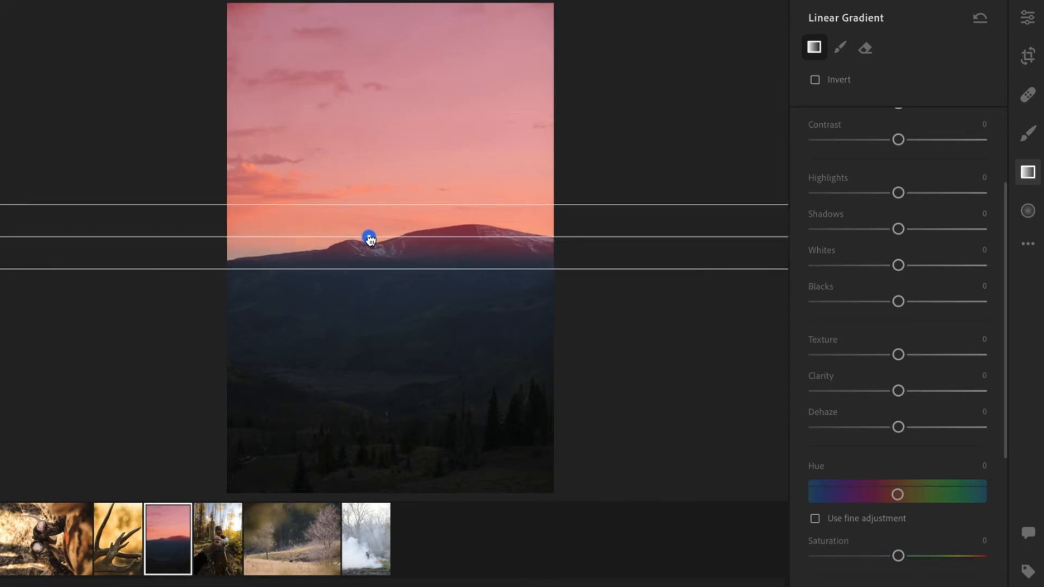
# Set the gradient mask's highlights to -30 and contrast to +16.
pyautogui.moveTo(899, 193); pyautogui.dragTo(874, 197)
pyautogui.scroll(1, 945, 158)
pyautogui.scroll(3, 945, 158)
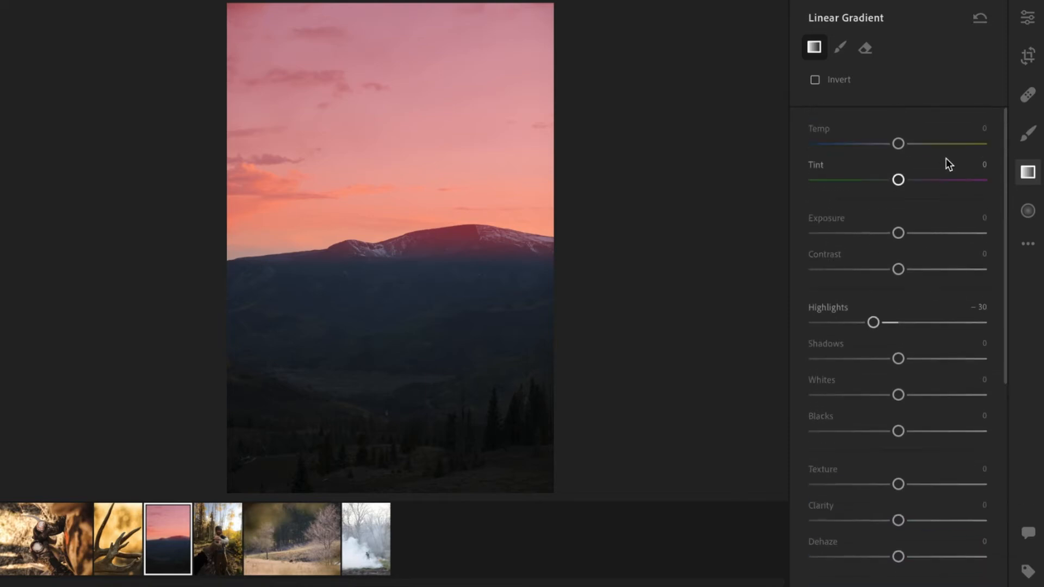
pyautogui.moveTo(899, 270); pyautogui.dragTo(914, 272)
# Set the gradient mask's texture to +4, exposure to -0.12 and highlights to -48.
pyautogui.scroll(-3, 902, 331)
pyautogui.scroll(-3, 906, 304)
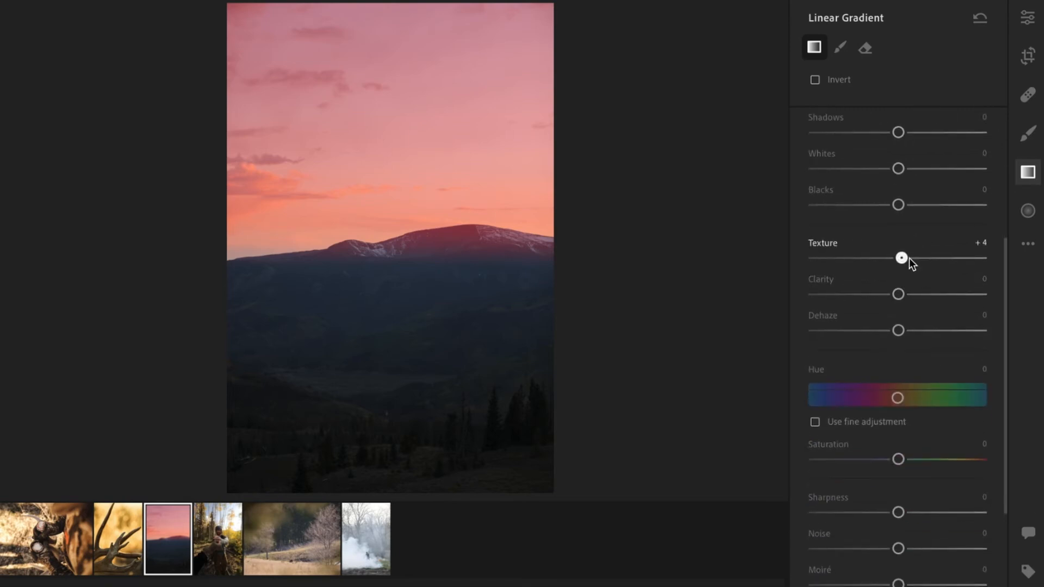
pyautogui.scroll(-3, 903, 398)
pyautogui.scroll(10, 901, 495)
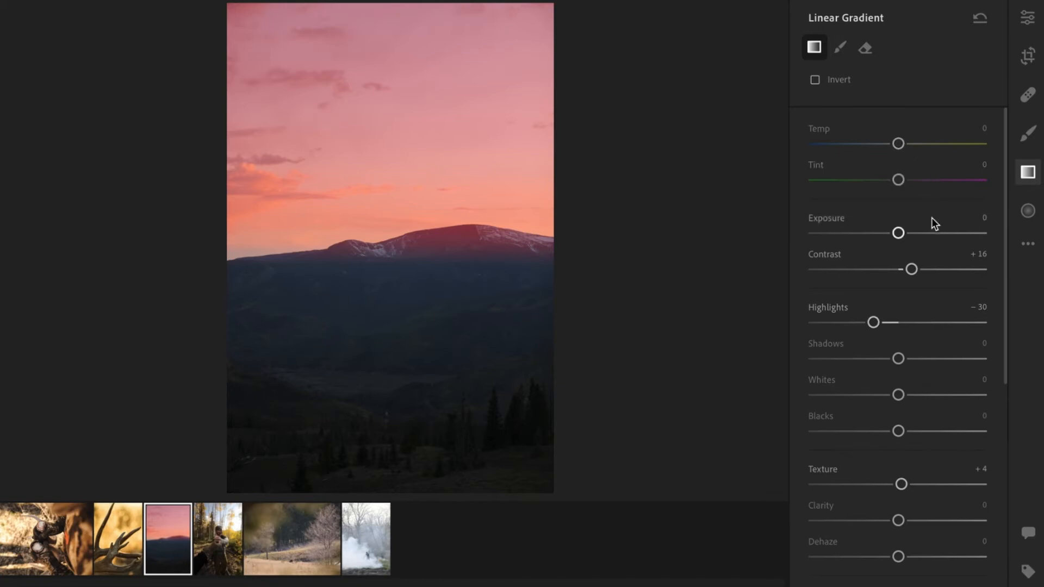
pyautogui.moveTo(899, 234); pyautogui.dragTo(896, 235)
pyautogui.click(848, 323)
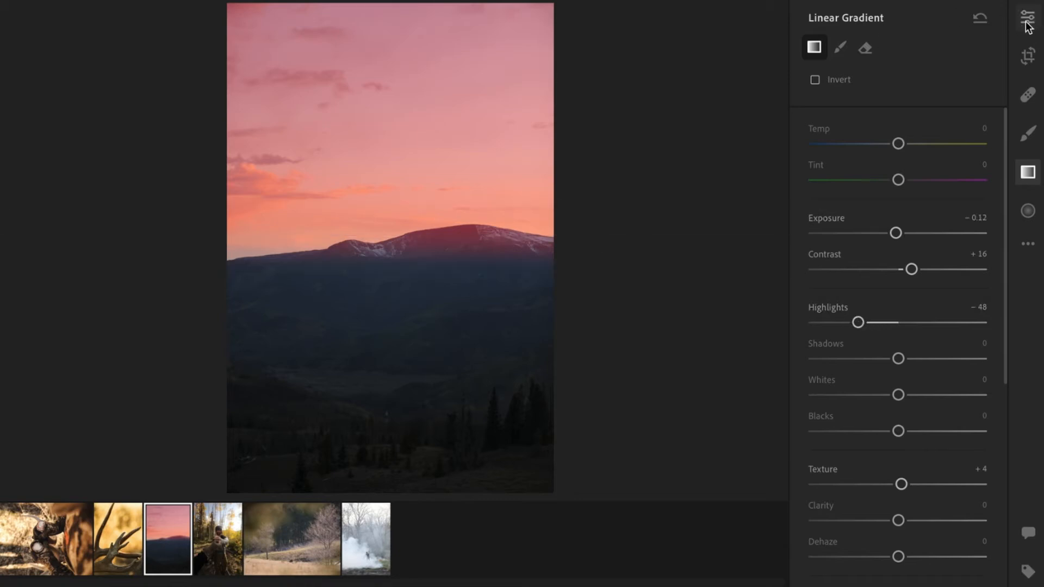
# Toggle the gradient mask's Invert option on and back off.
pyautogui.click(815, 79)
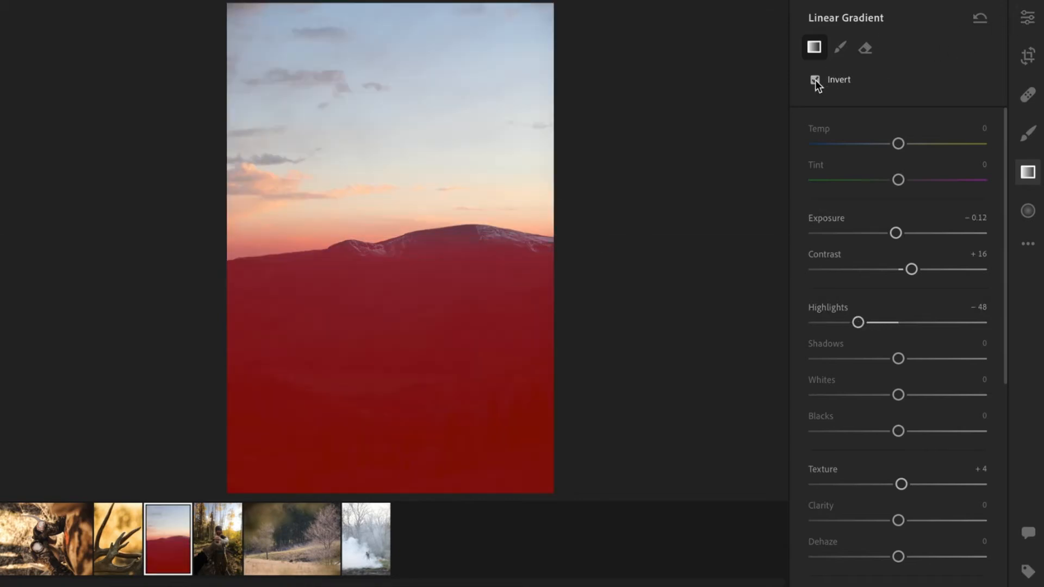
pyautogui.click(815, 80)
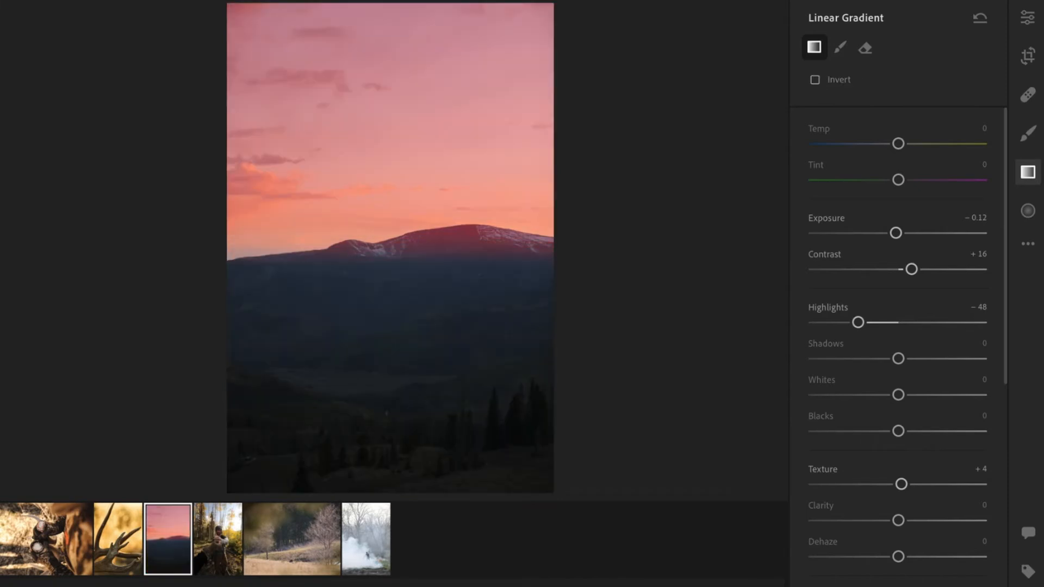
# Add an inverted linear gradient mask over the foreground below the ridge and raise its exposure to +0.40.
pyautogui.click(1028, 18)
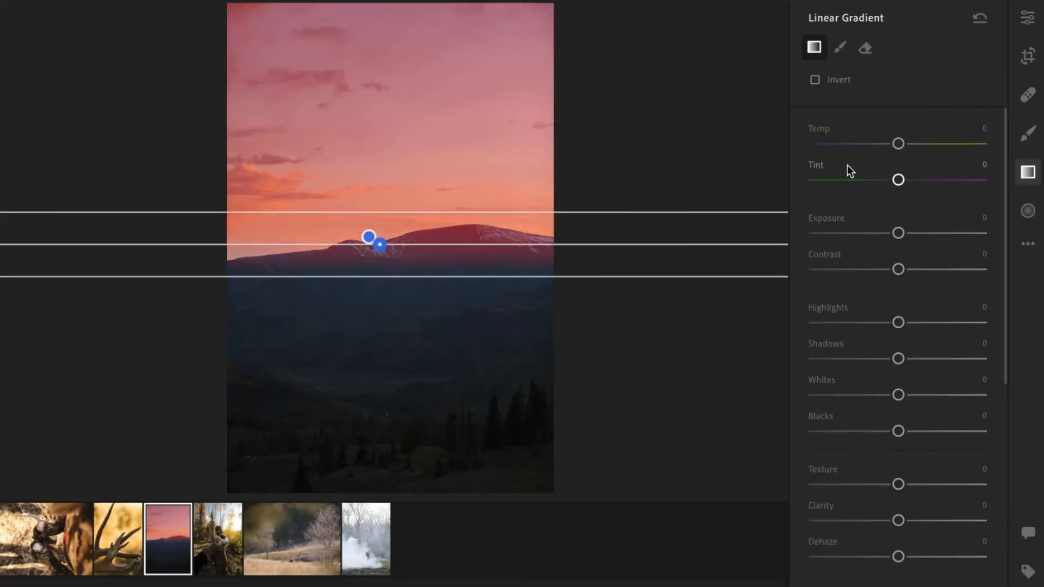
pyautogui.click(815, 80)
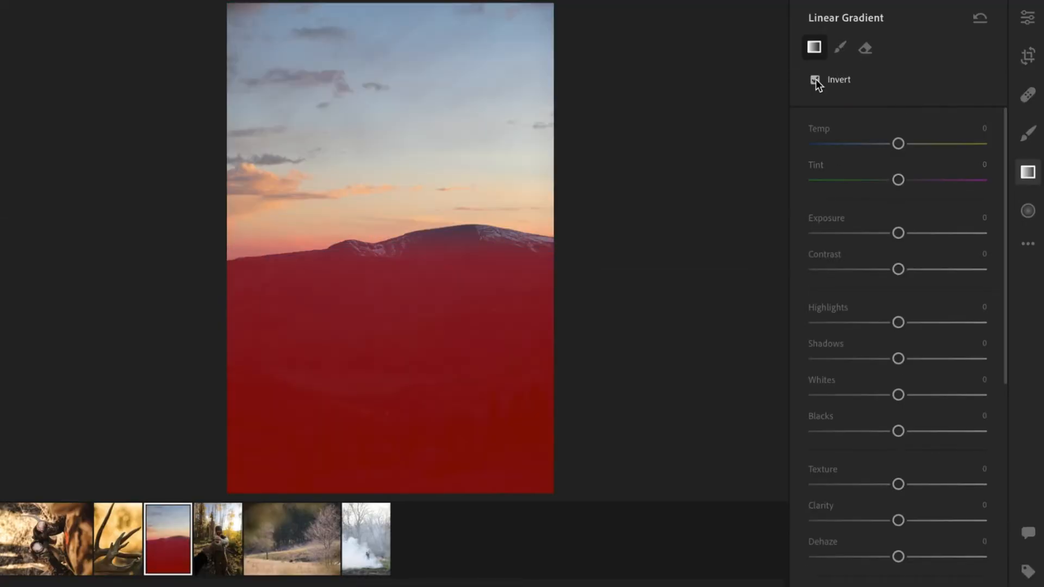
pyautogui.moveTo(377, 242)
pyautogui.mouseDown()
pyautogui.moveTo(380, 254)
pyautogui.moveTo(381, 238)
pyautogui.mouseUp()
pyautogui.moveTo(899, 233); pyautogui.dragTo(913, 231)
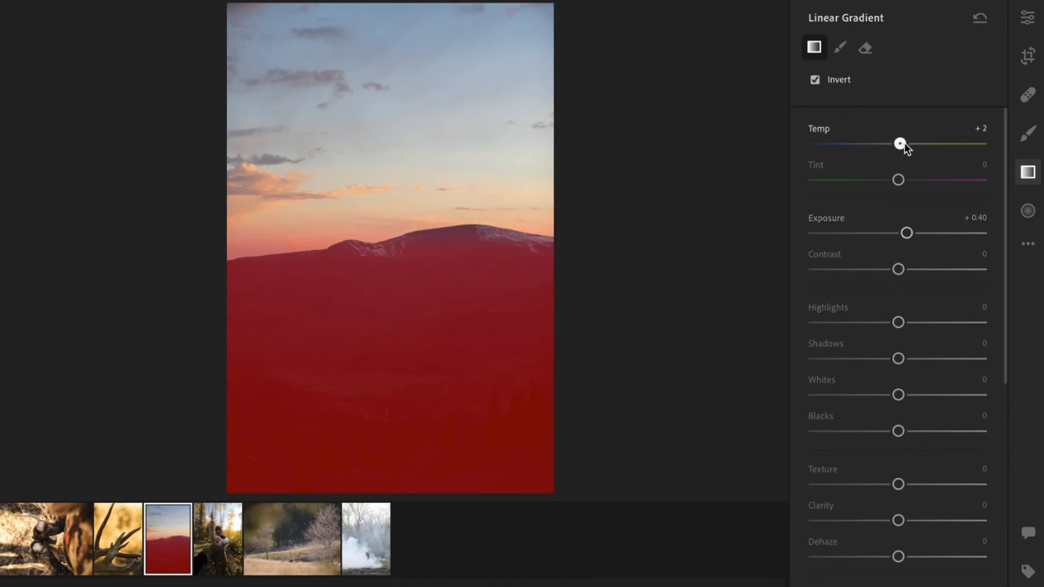
# Set the foreground gradient mask's texture to +14.
pyautogui.scroll(-2, 912, 393)
pyautogui.click(909, 410)
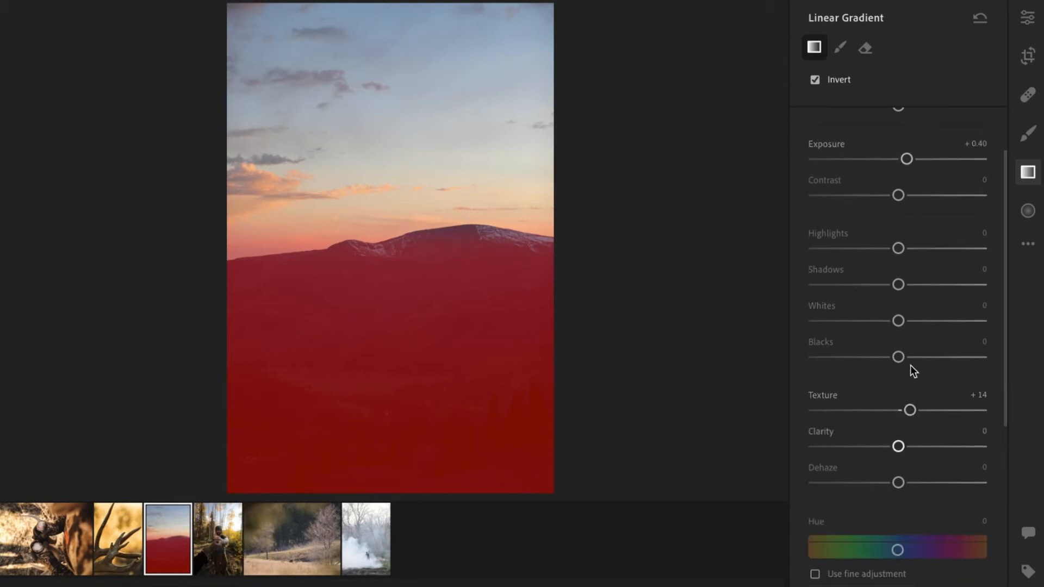
pyautogui.scroll(1, 909, 362)
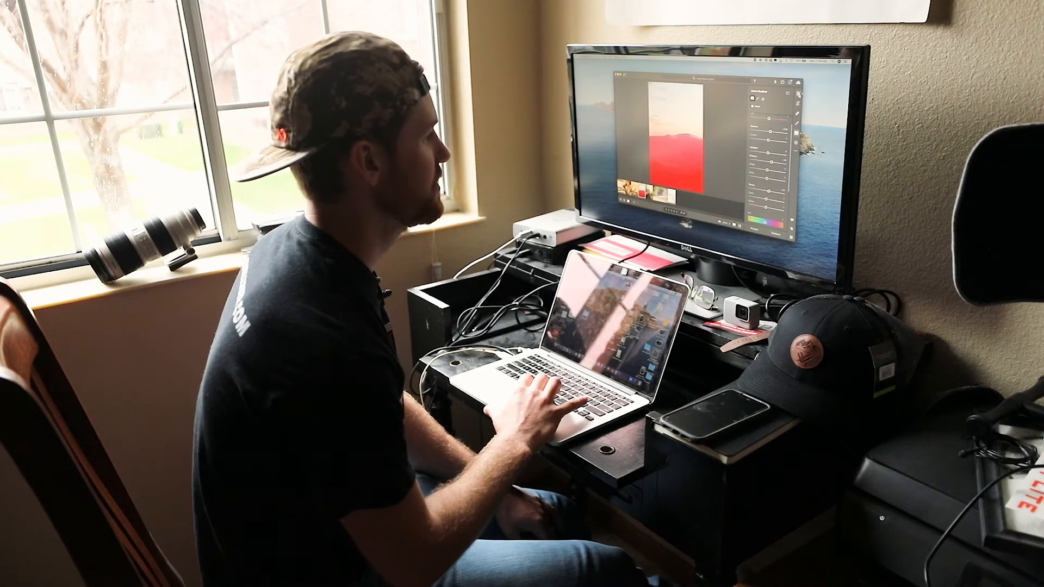
# Select the sky gradient mask and set its exposure to -0.36, highlights to -66 and contrast to +19.
pyautogui.click(798, 94)
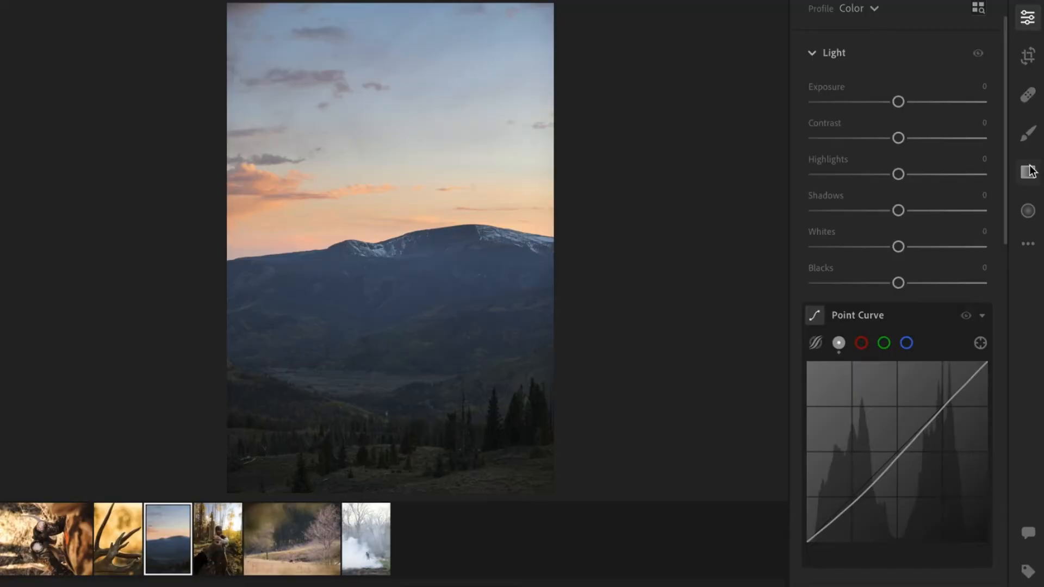
pyautogui.click(1028, 172)
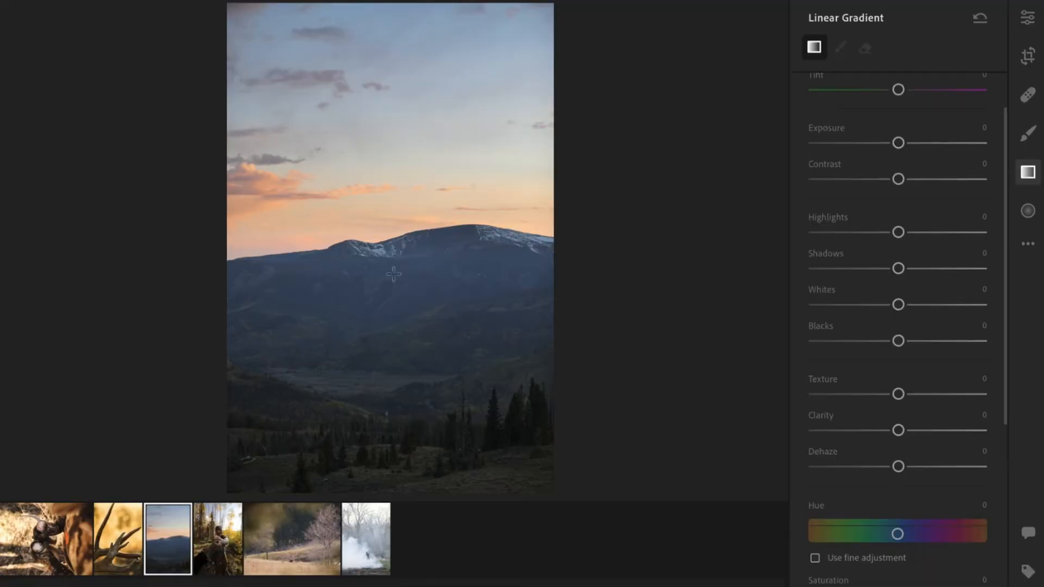
pyautogui.moveTo(380, 237); pyautogui.dragTo(367, 241)
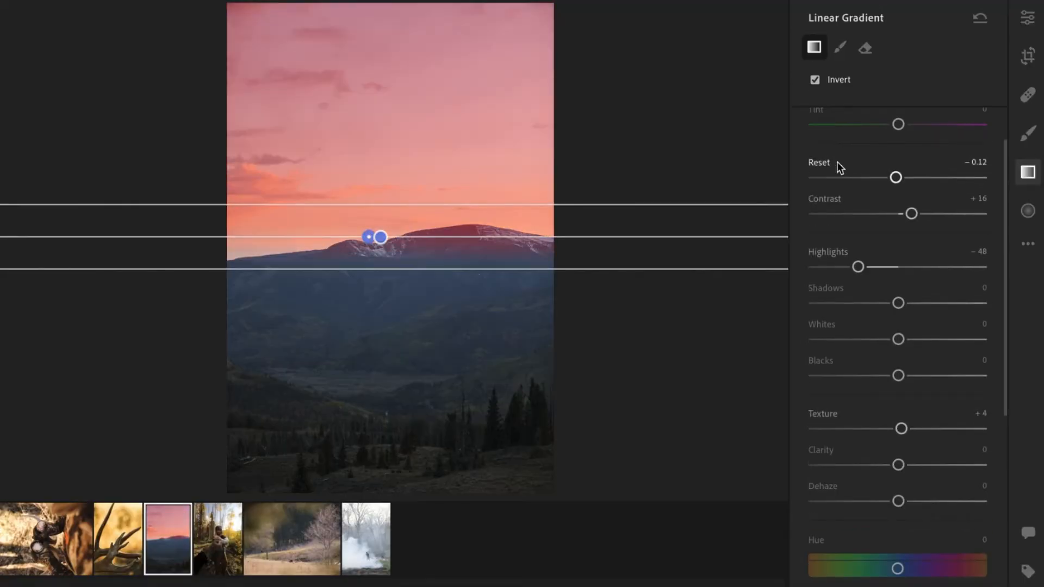
pyautogui.moveTo(896, 177); pyautogui.dragTo(891, 178)
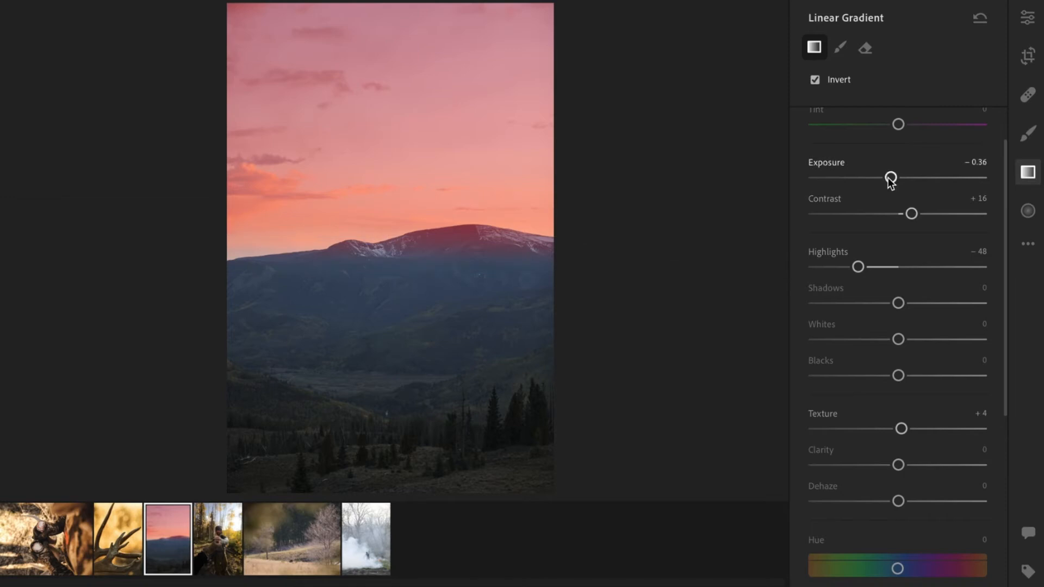
pyautogui.click(845, 269)
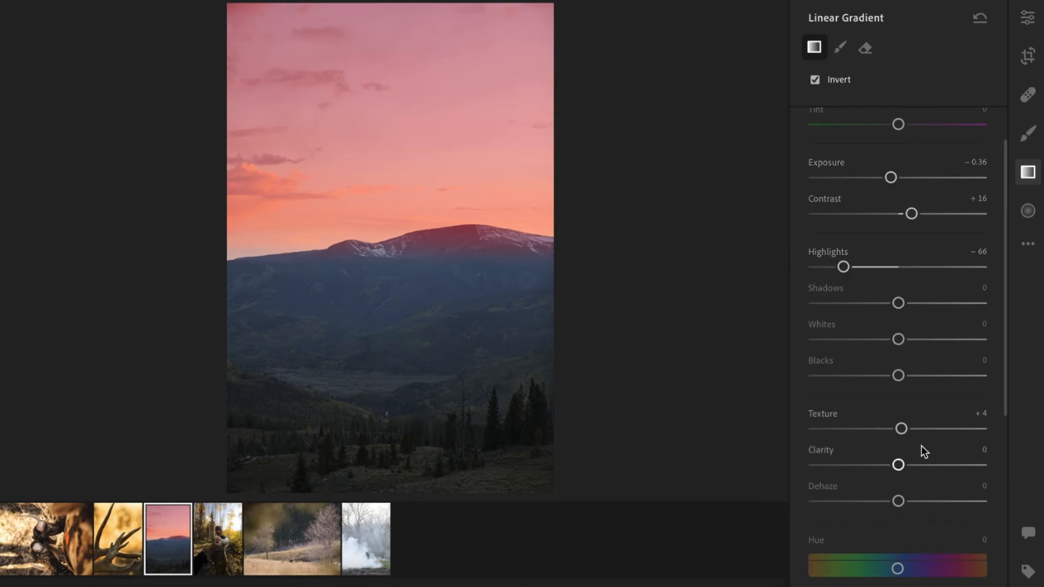
pyautogui.scroll(2, 925, 327)
pyautogui.moveTo(914, 249); pyautogui.dragTo(918, 250)
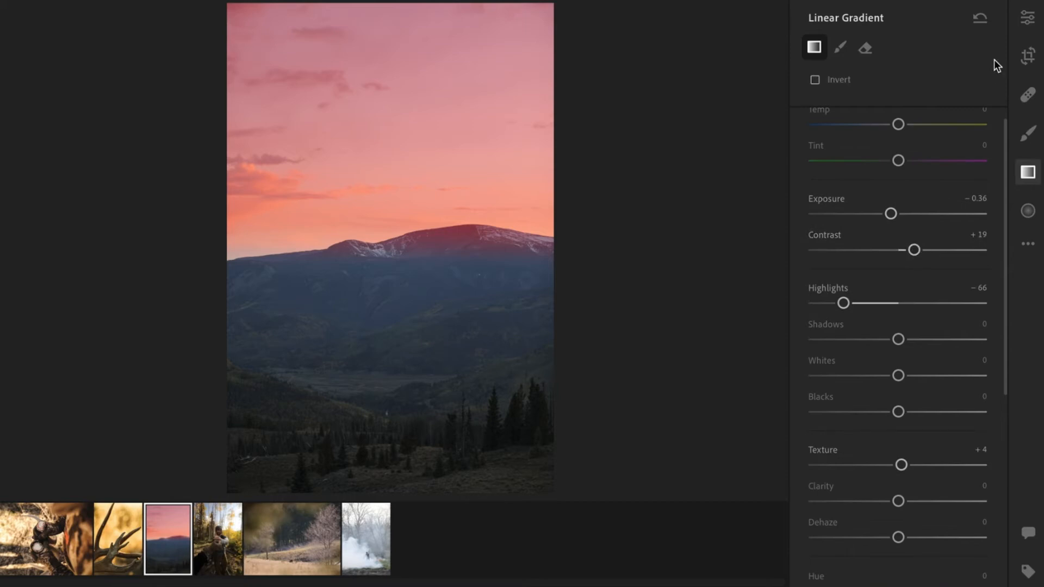
# Return to the global edit controls and set the white balance temperature to +7.
pyautogui.click(1028, 21)
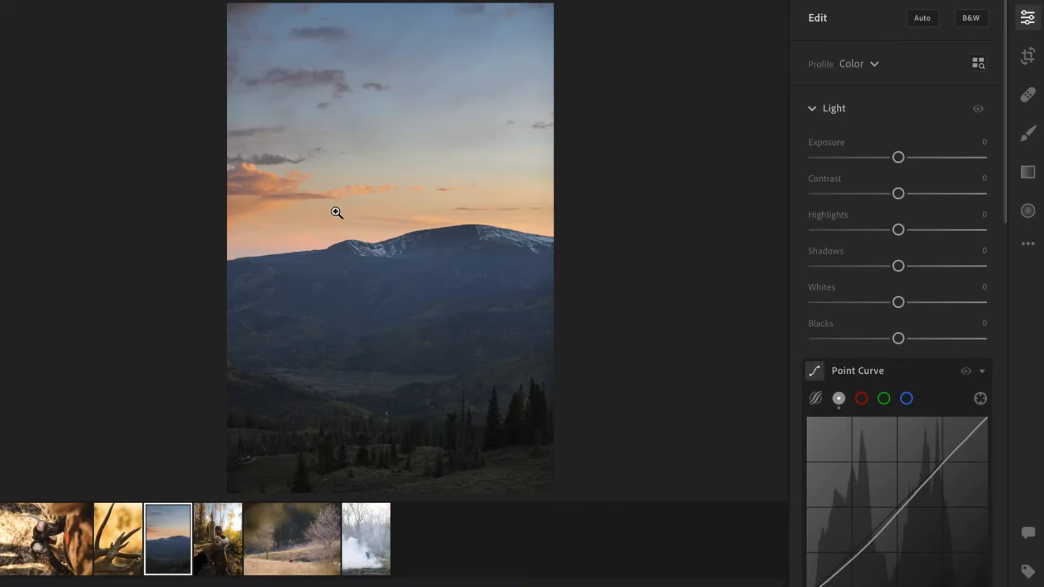
pyautogui.scroll(-2, 918, 317)
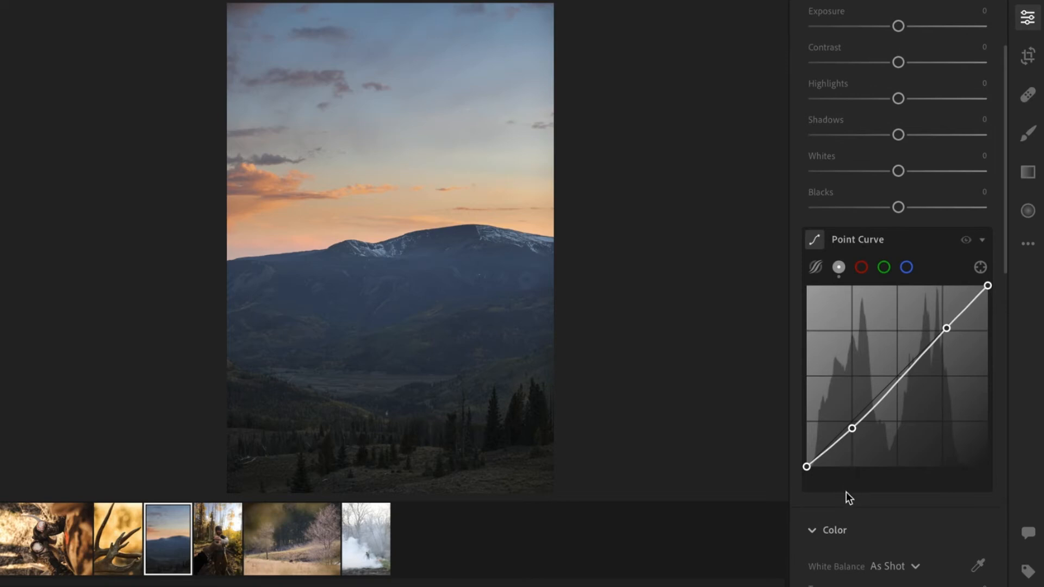
pyautogui.scroll(-1, 876, 479)
pyautogui.scroll(-2, 877, 478)
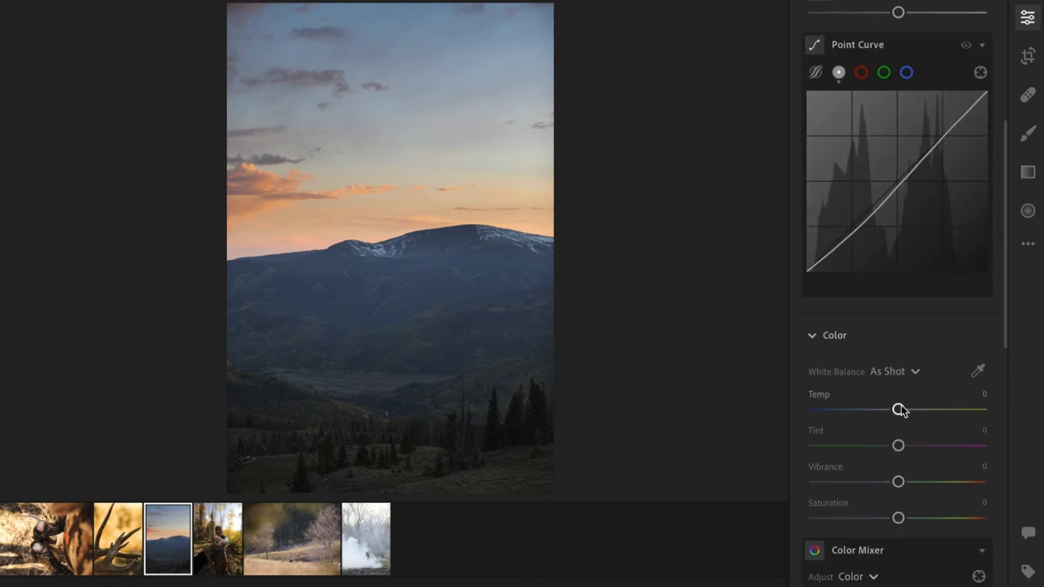
pyautogui.moveTo(899, 410); pyautogui.dragTo(901, 410)
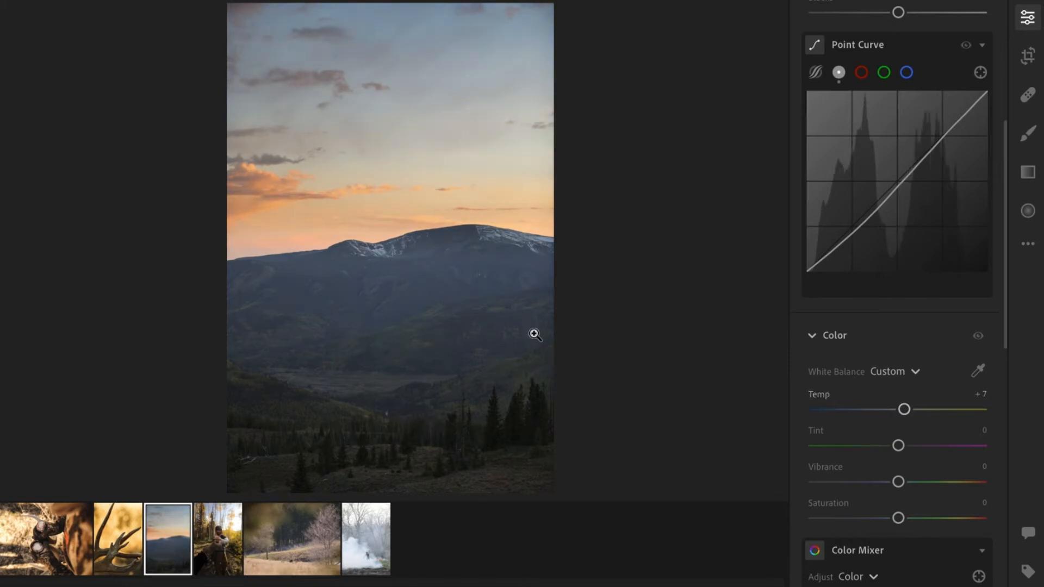
# Set the photo's vibrance to +5 and exposure to +0.21.
pyautogui.scroll(-3, 897, 490)
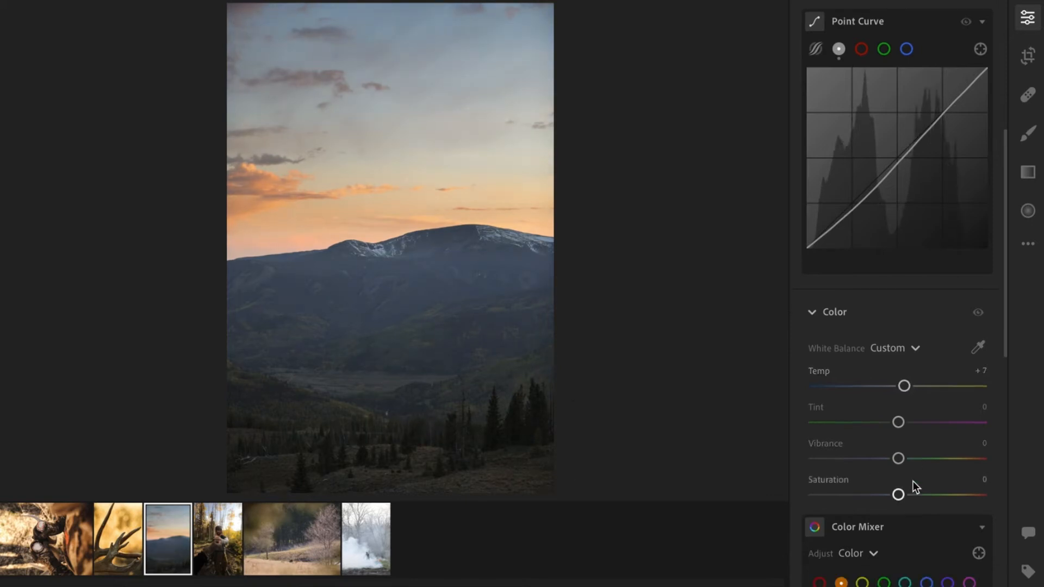
pyautogui.moveTo(899, 398); pyautogui.dragTo(902, 396)
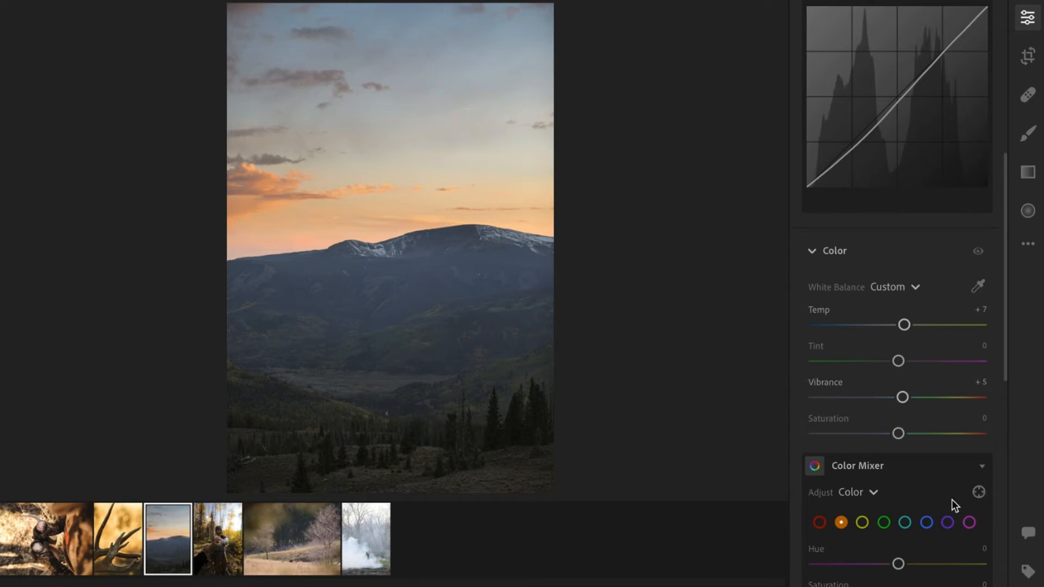
pyautogui.scroll(10, 952, 499)
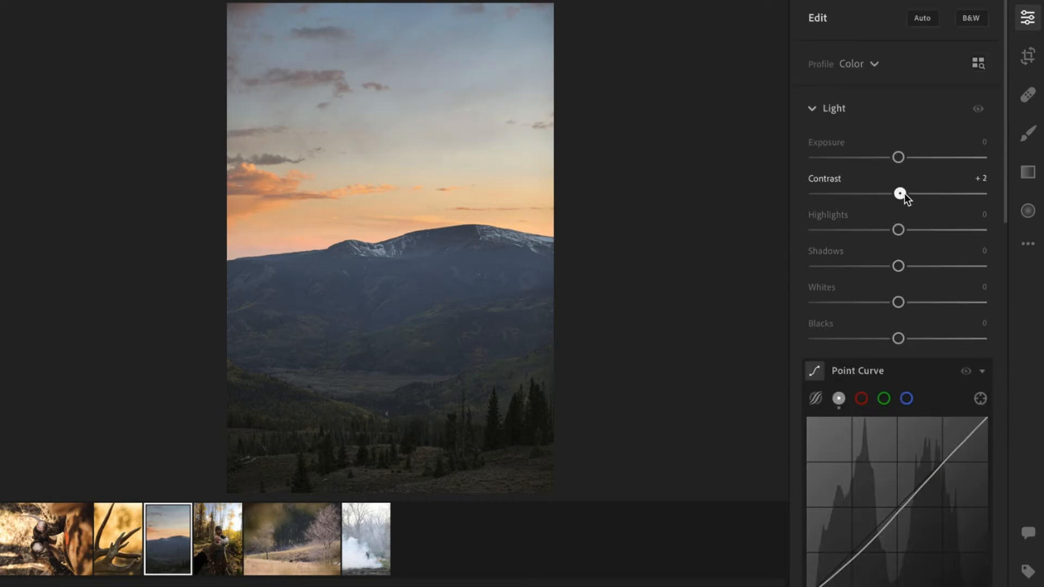
pyautogui.moveTo(900, 158); pyautogui.dragTo(906, 153)
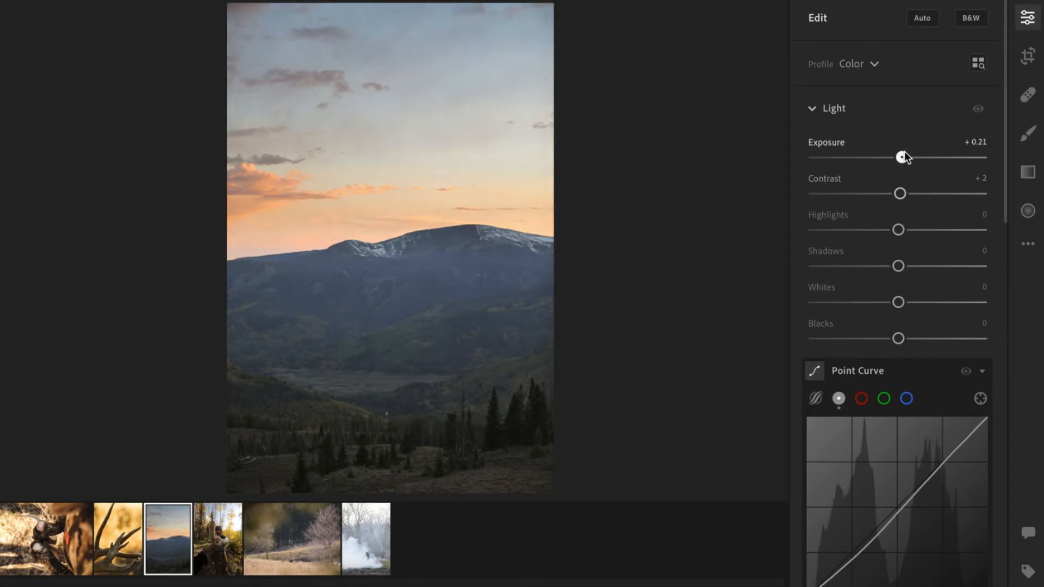
# Open the Presets panel to browse the PM V3 preset collection.
pyautogui.scroll(-2, 904, 310)
pyautogui.moveTo(898, 263); pyautogui.dragTo(888, 263)
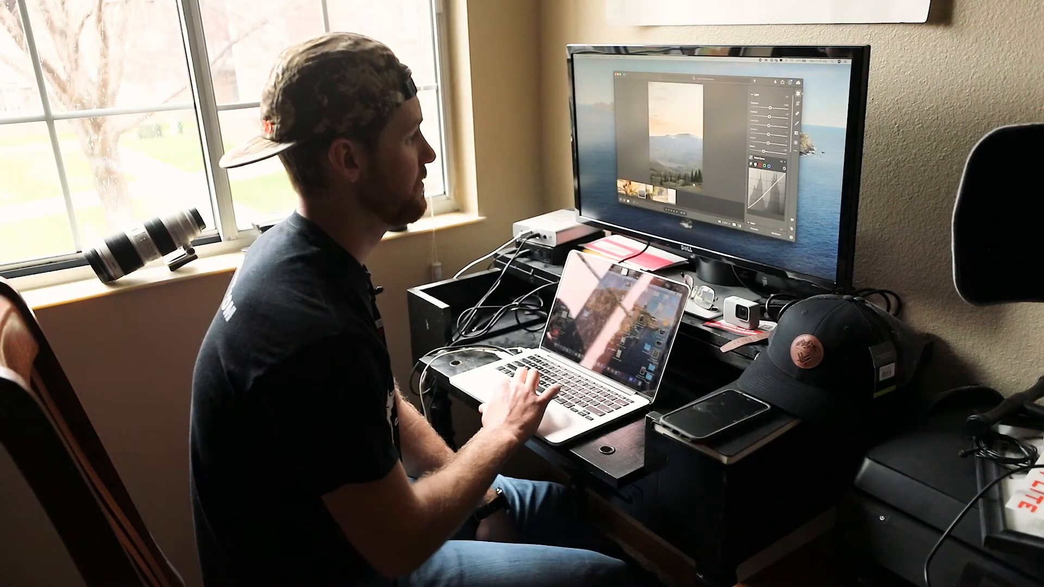
pyautogui.scroll(-5, 776, 155)
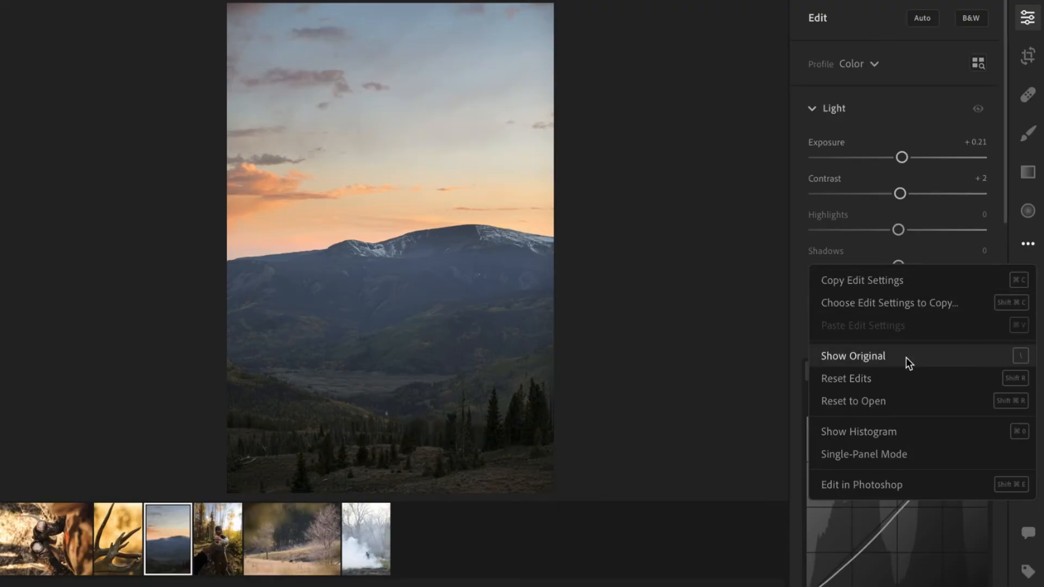
pyautogui.click(890, 384)
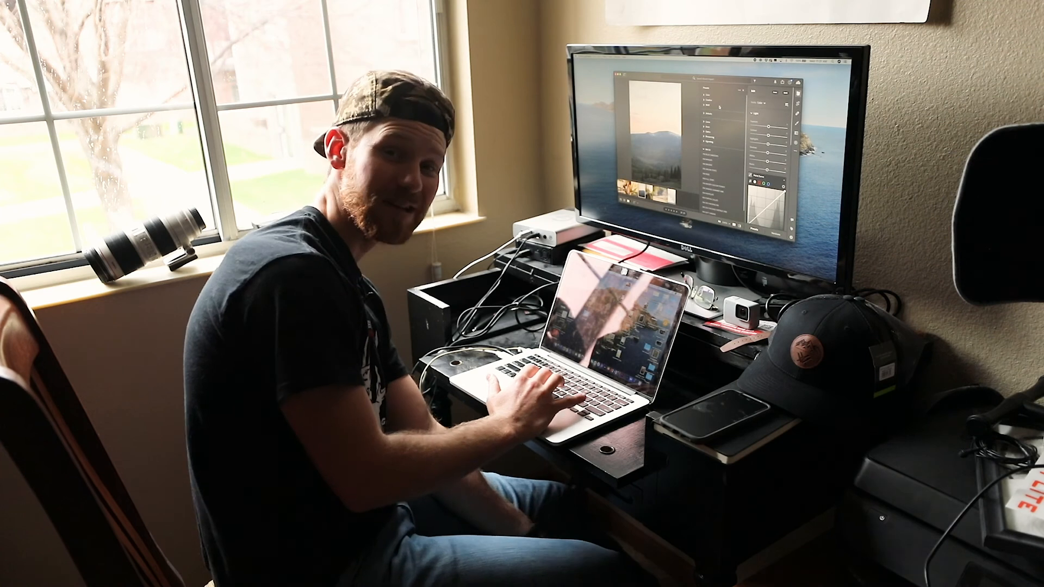
pyautogui.click(716, 160)
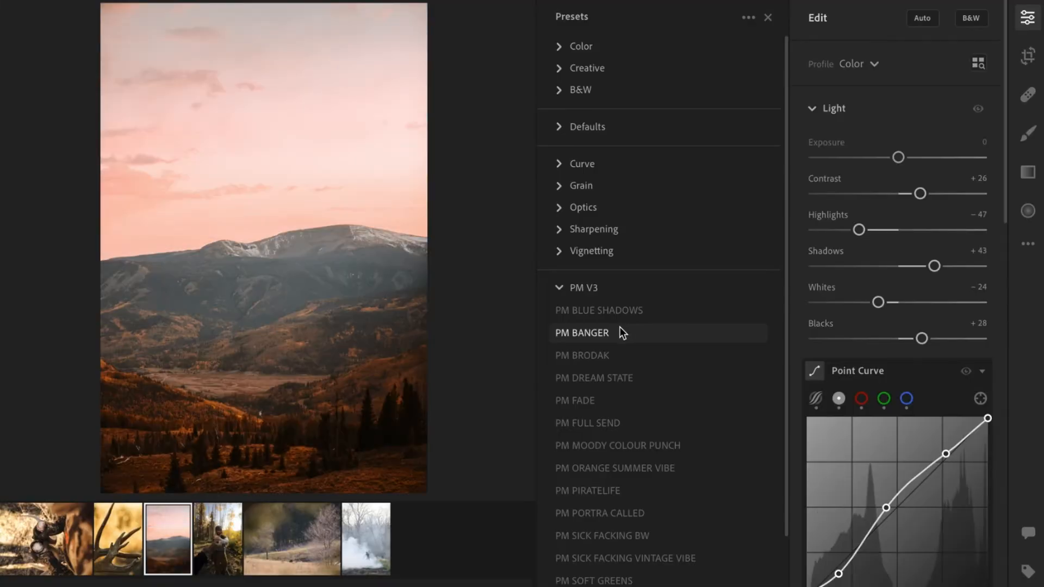
# Preview several PM V3 presets on the mountain photo and apply PM DREAM STATE.
pyautogui.click(615, 355)
pyautogui.click(616, 378)
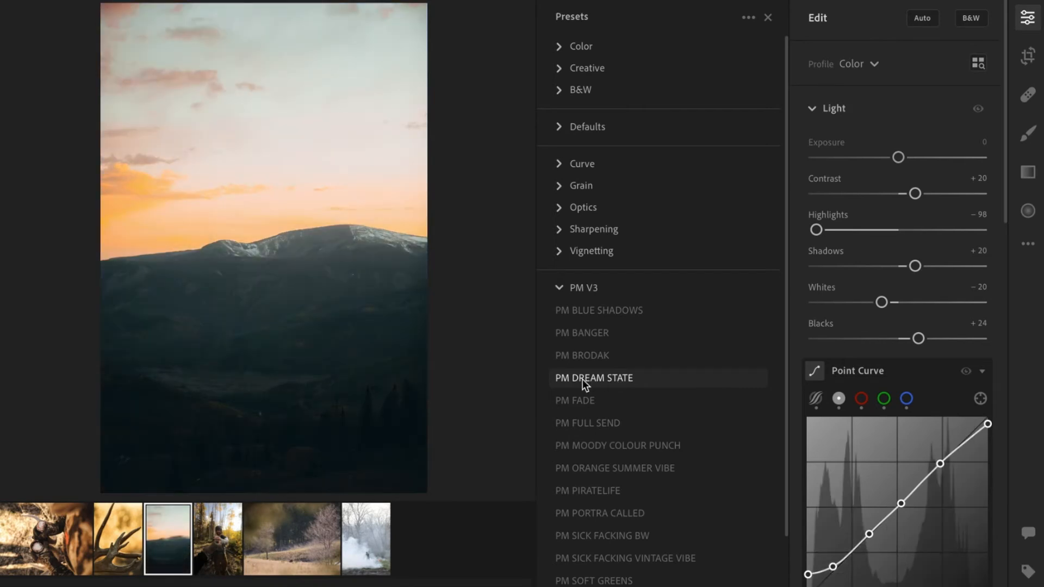
pyautogui.click(578, 406)
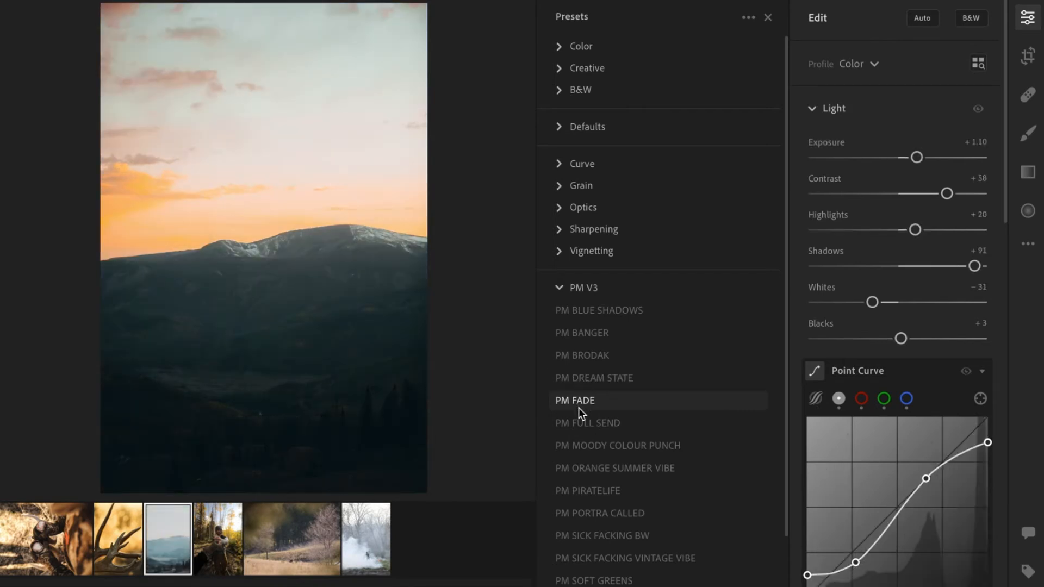
pyautogui.click(575, 426)
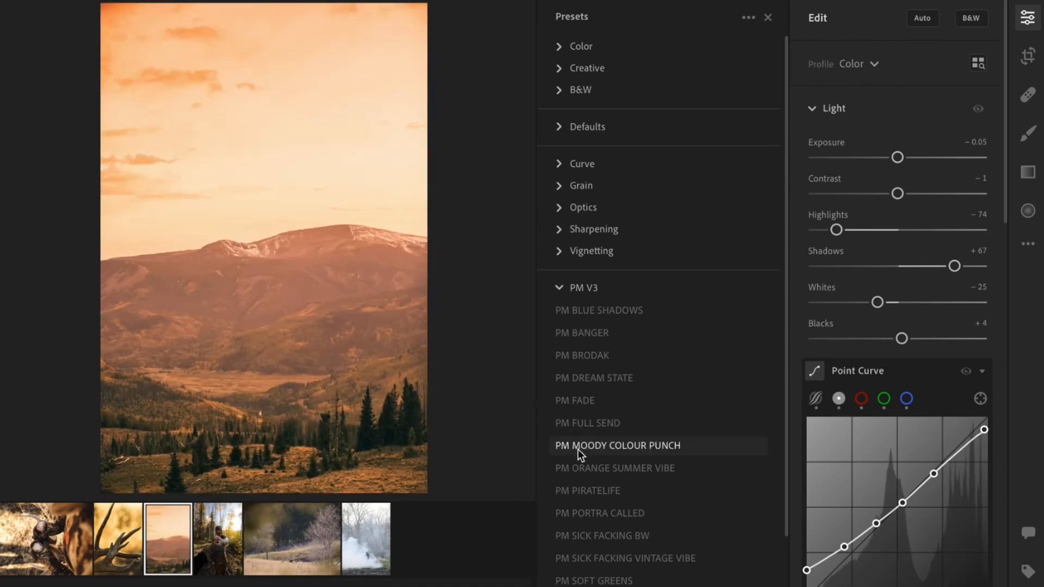
pyautogui.click(578, 448)
pyautogui.click(576, 473)
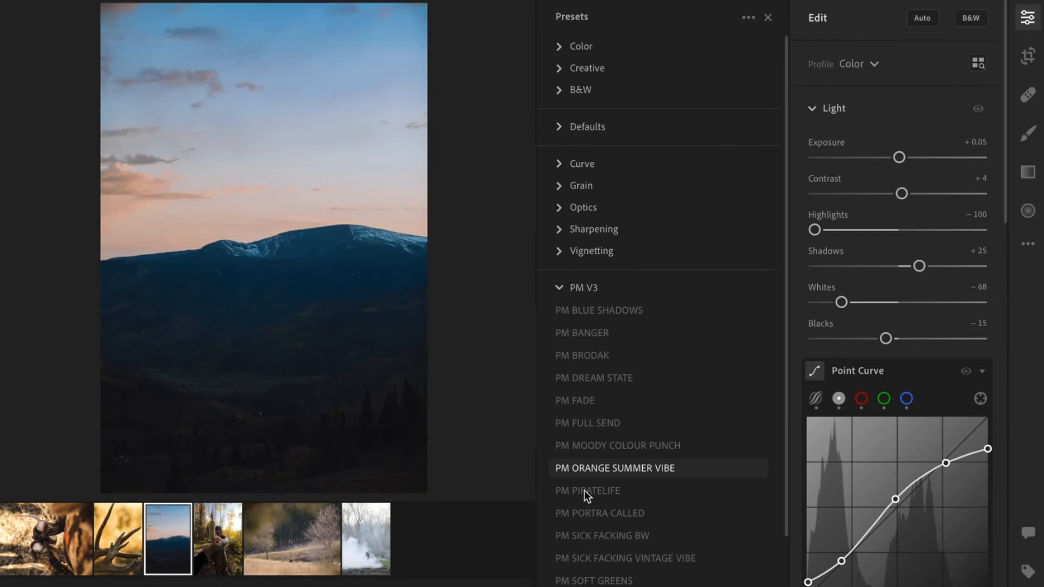
pyautogui.click(584, 490)
pyautogui.scroll(-1, 584, 491)
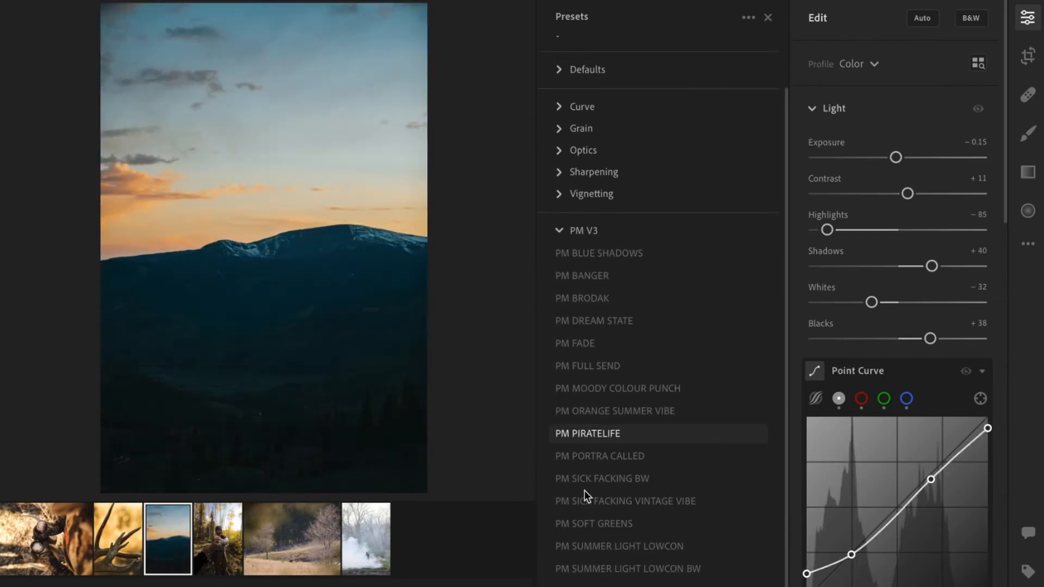
pyautogui.click(584, 491)
pyautogui.click(593, 441)
pyautogui.click(611, 271)
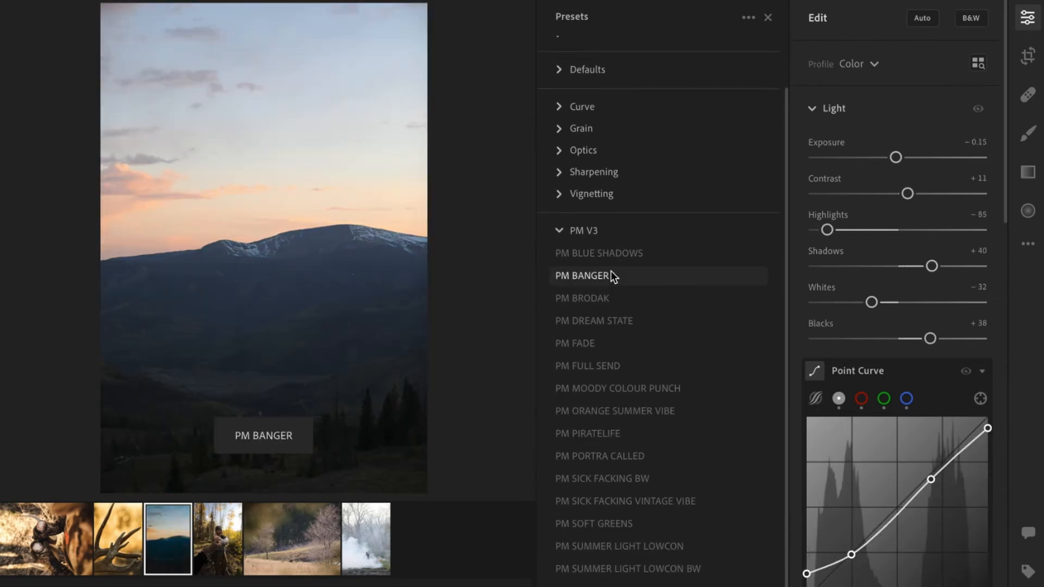
pyautogui.click(605, 299)
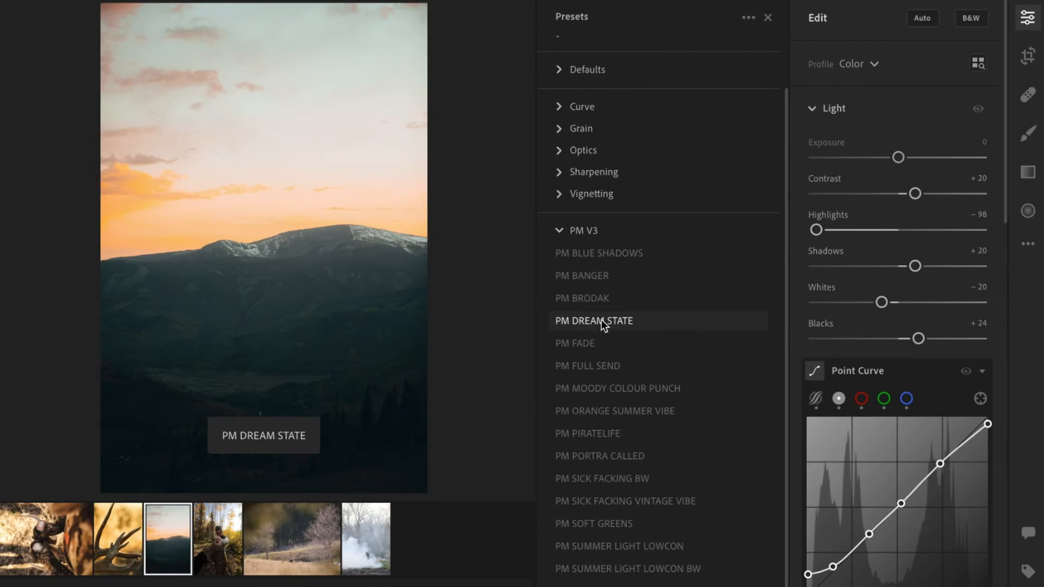
pyautogui.click(602, 319)
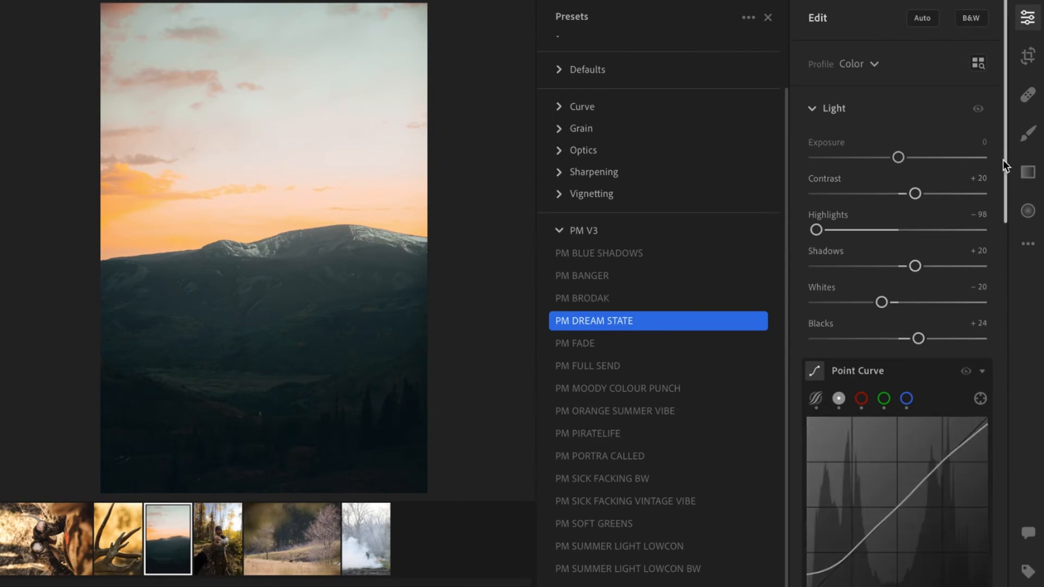
# Add a linear gradient over the sky with contrast +16, highlights -35, exposure -0.48, blacks -17 and texture +20.
pyautogui.click(1028, 173)
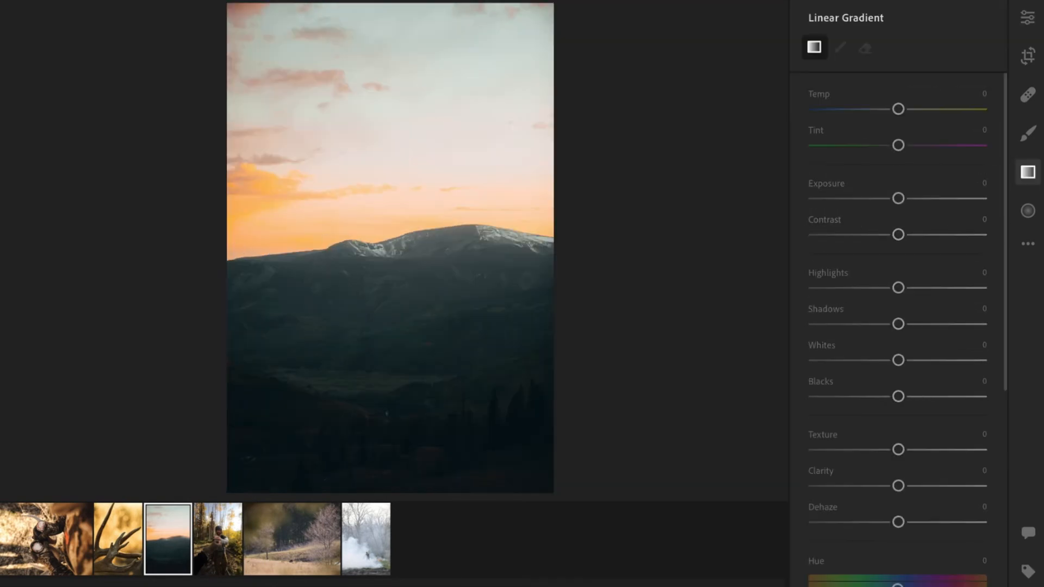
pyautogui.click(1032, 173)
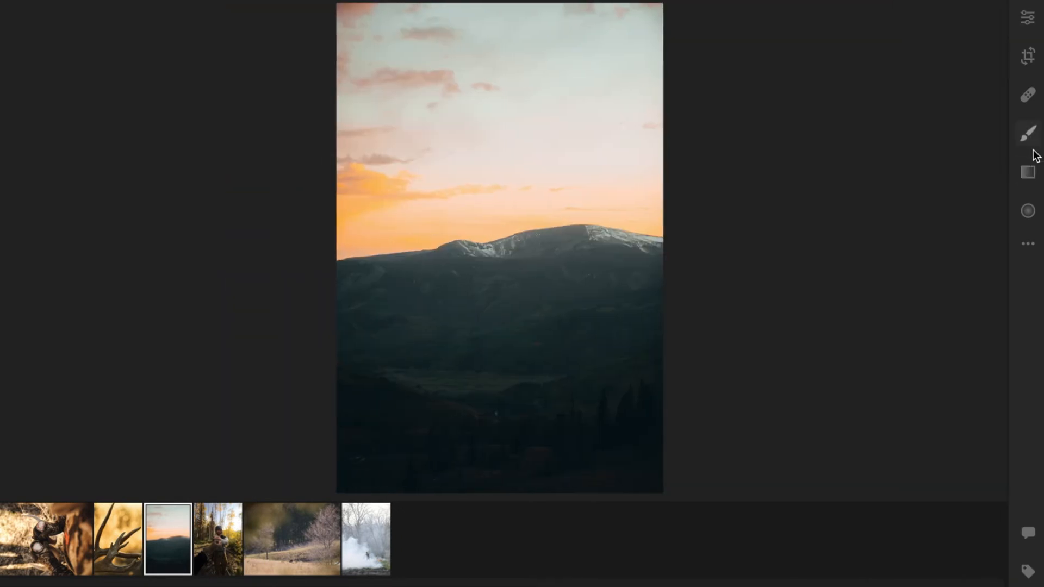
pyautogui.press('l')
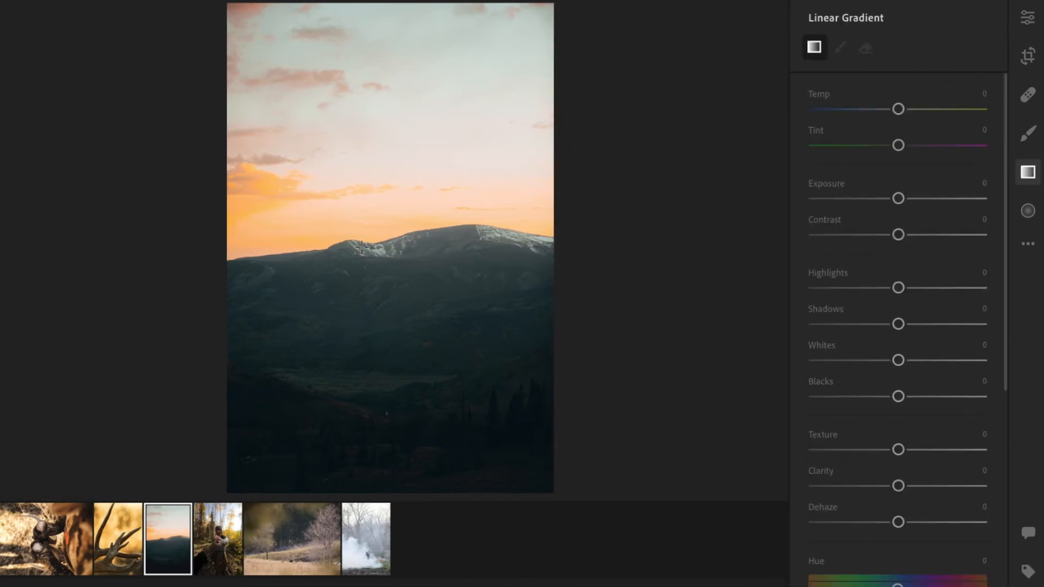
pyautogui.click(361, 248)
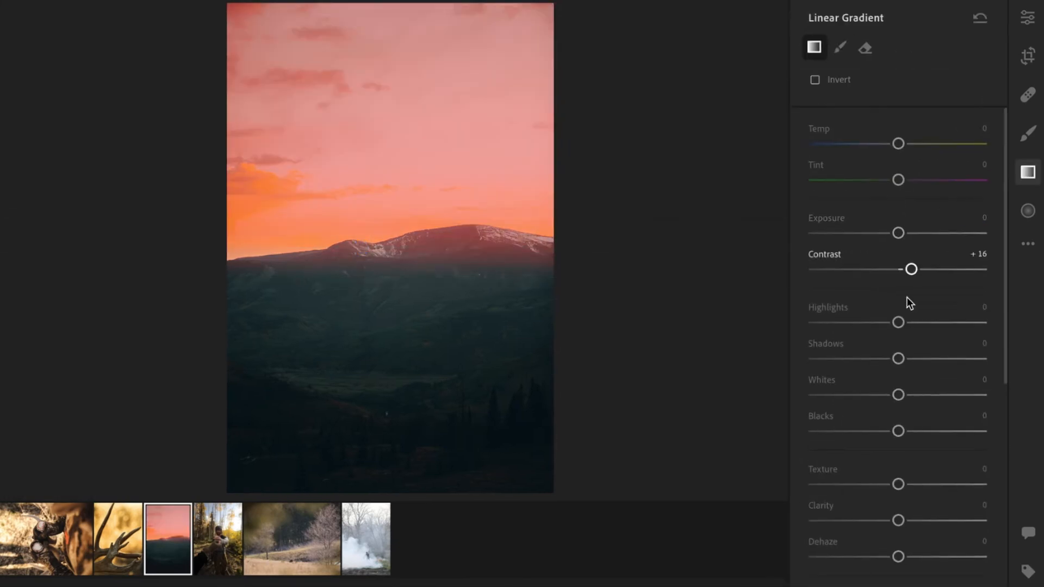
pyautogui.moveTo(898, 323); pyautogui.dragTo(879, 323)
pyautogui.moveTo(898, 233); pyautogui.dragTo(889, 234)
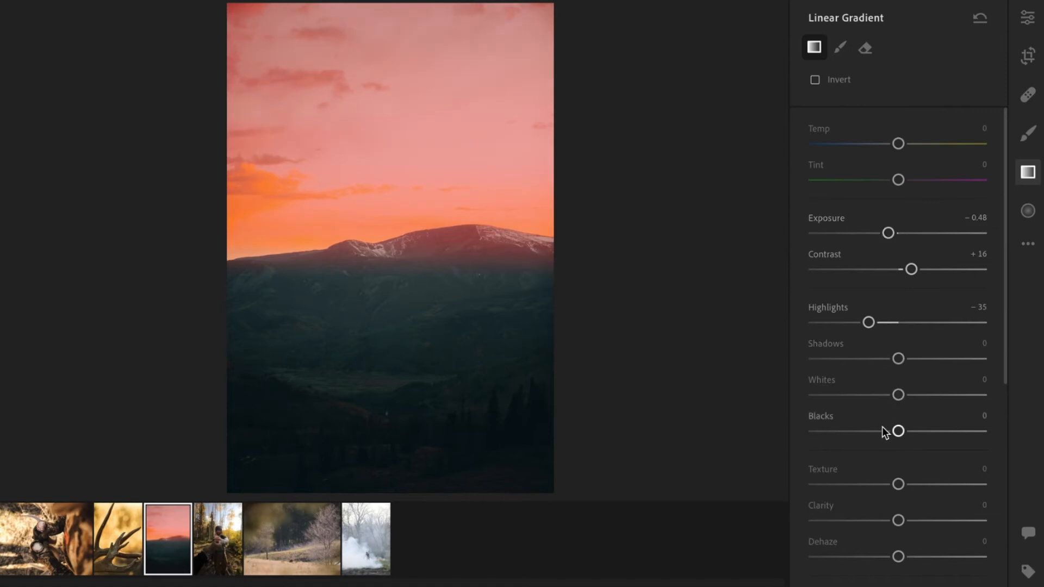
pyautogui.click(915, 484)
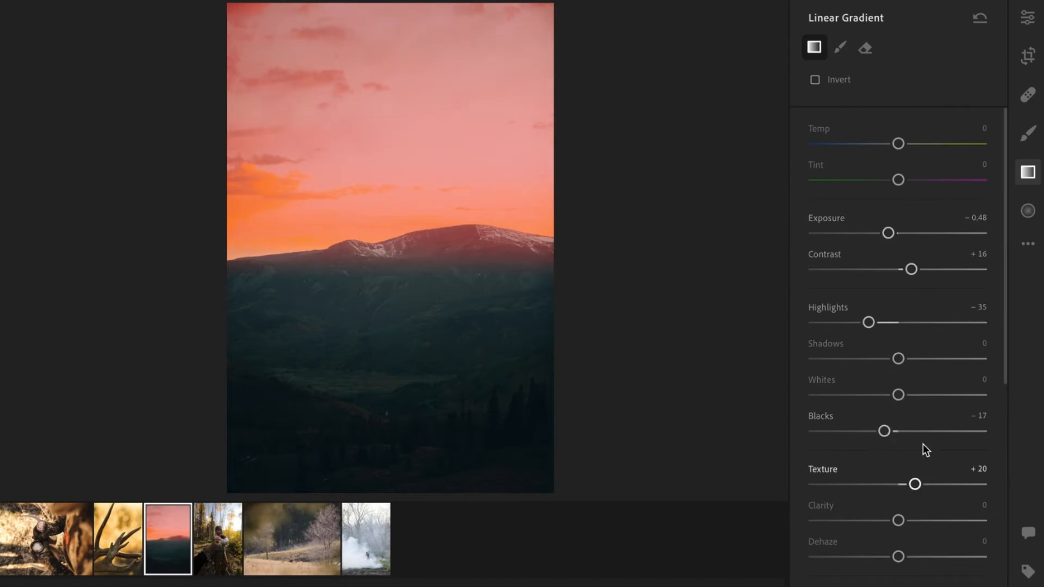
pyautogui.click(1029, 24)
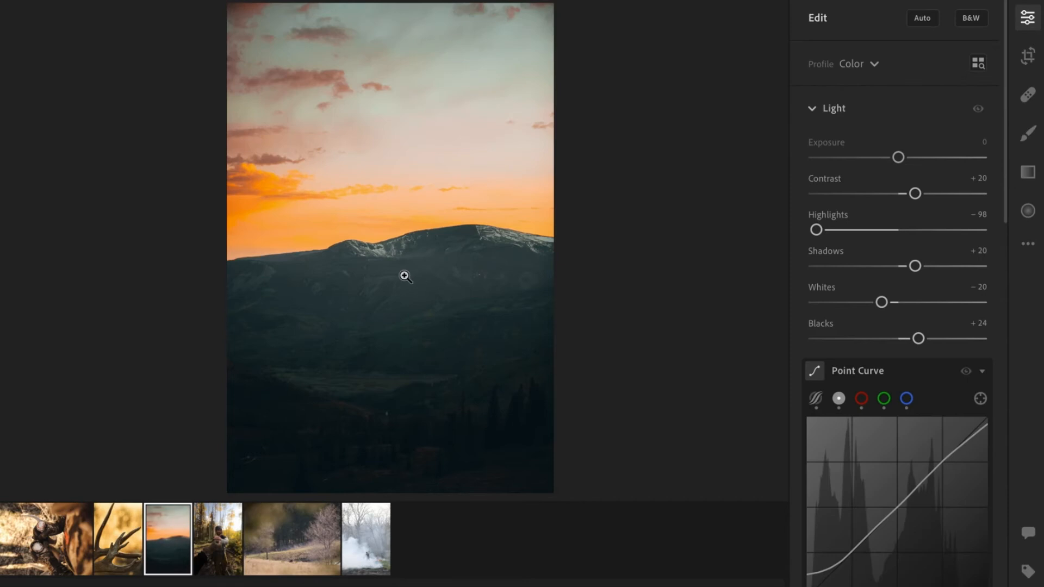
# Add a second linear gradient at the mountain horizon and invert it so it covers the foreground.
pyautogui.click(1028, 172)
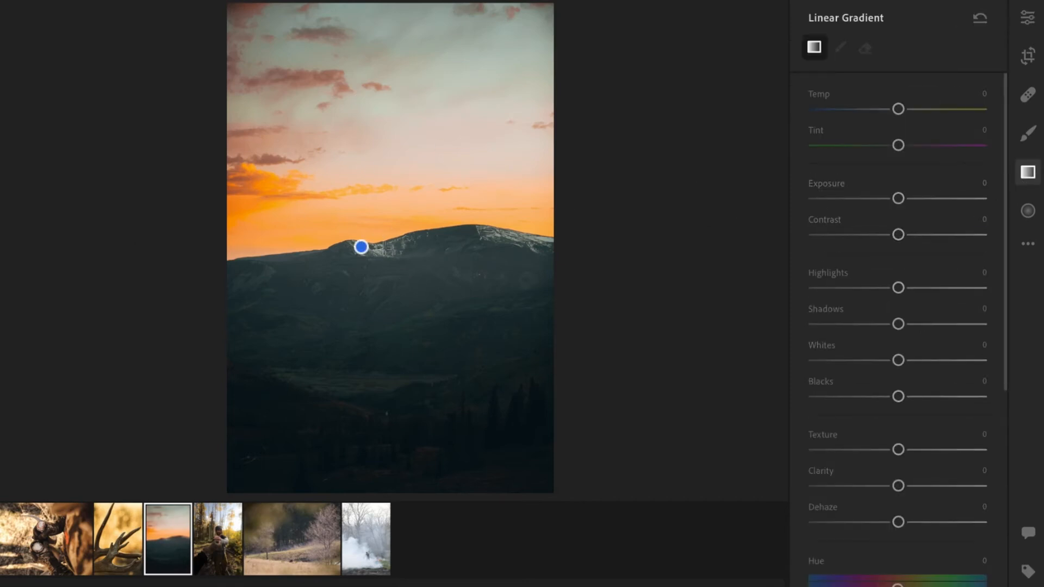
pyautogui.click(397, 245)
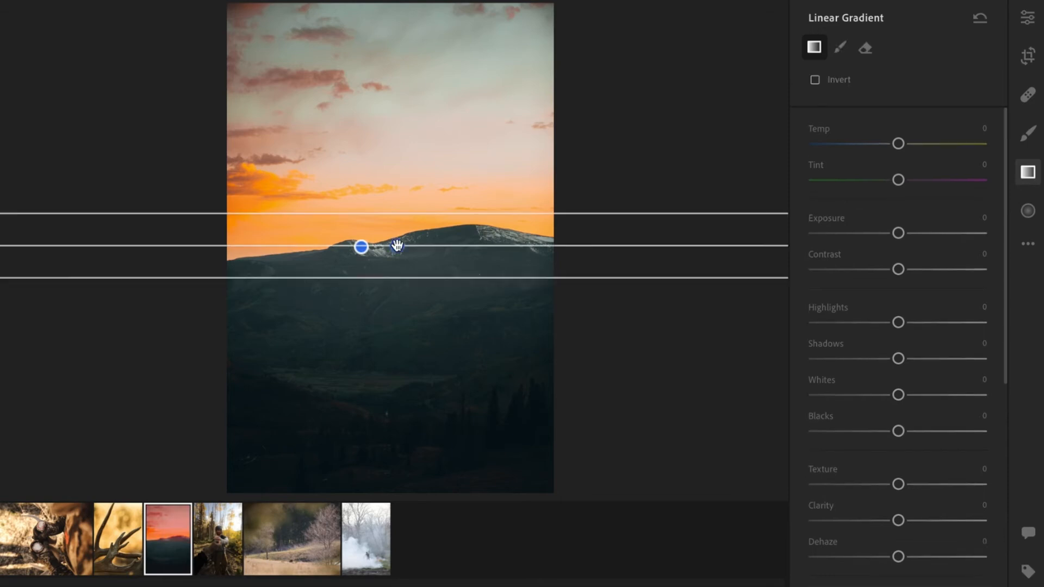
pyautogui.click(816, 80)
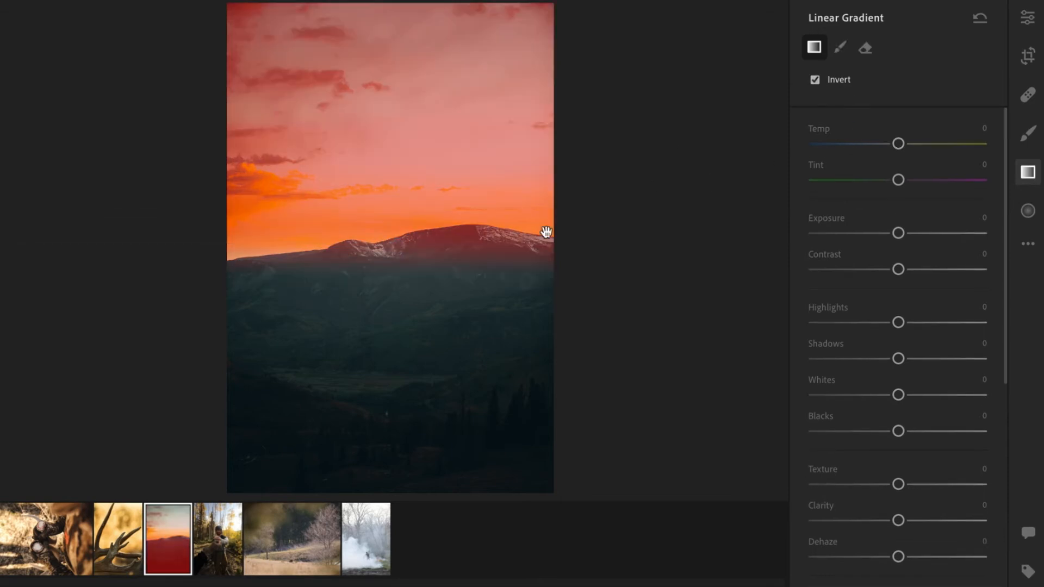
pyautogui.moveTo(398, 249); pyautogui.dragTo(399, 245)
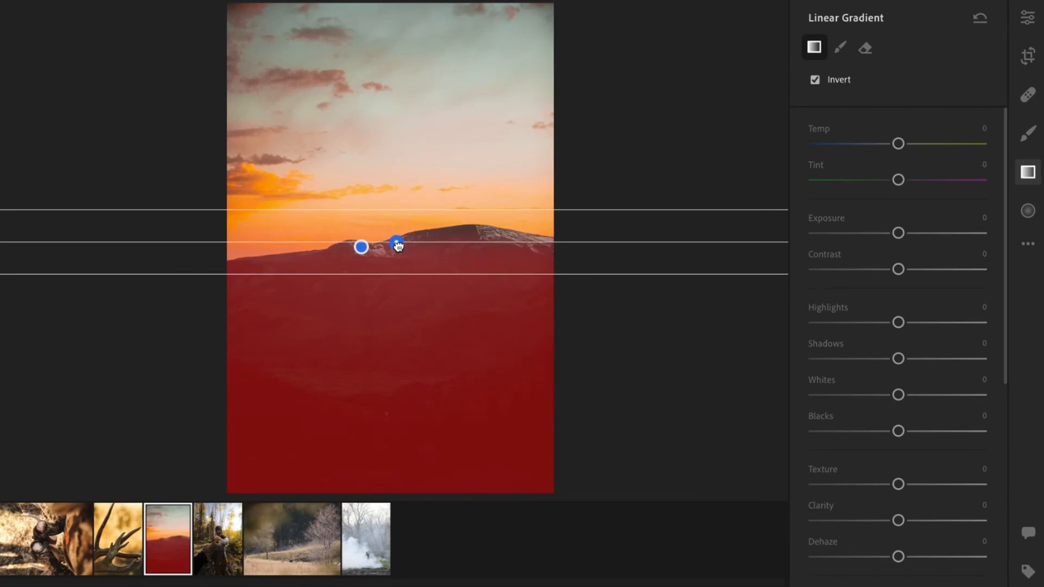
# Set the foreground gradient's exposure to +0.76, highlights +11, shadows +16, blacks -10, and raise its texture.
pyautogui.click(914, 233)
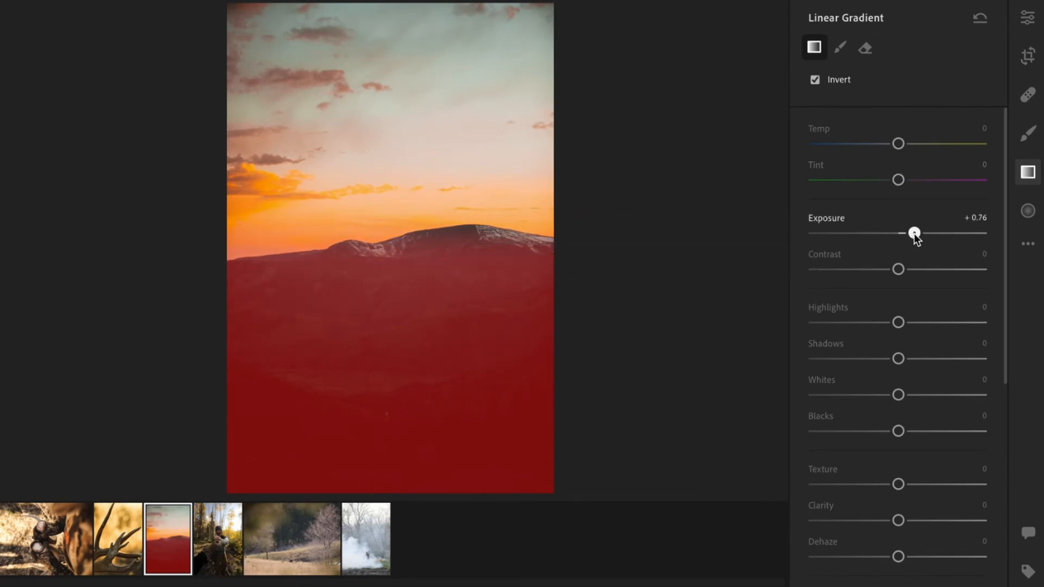
pyautogui.click(908, 323)
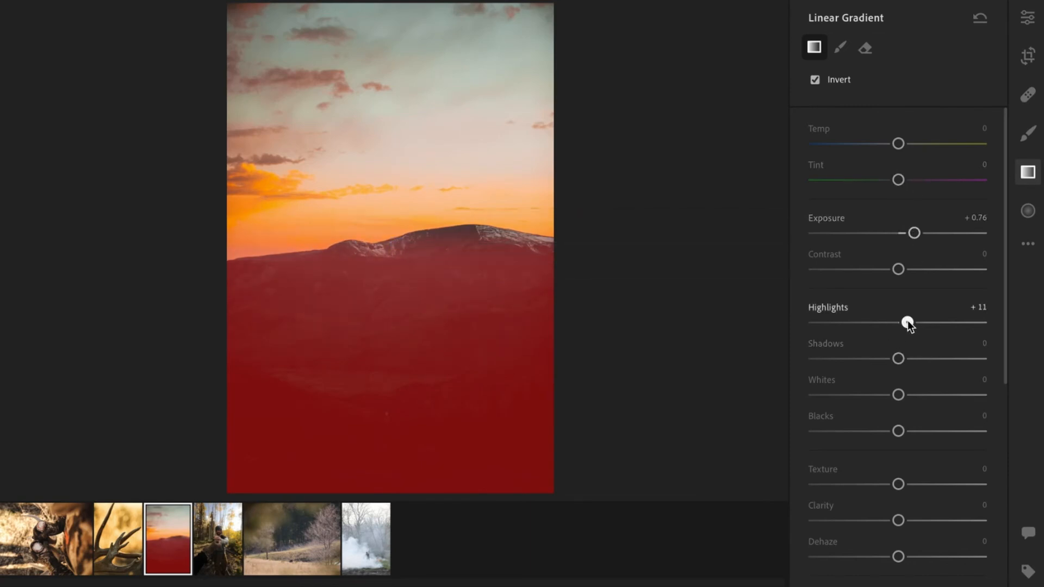
pyautogui.click(912, 358)
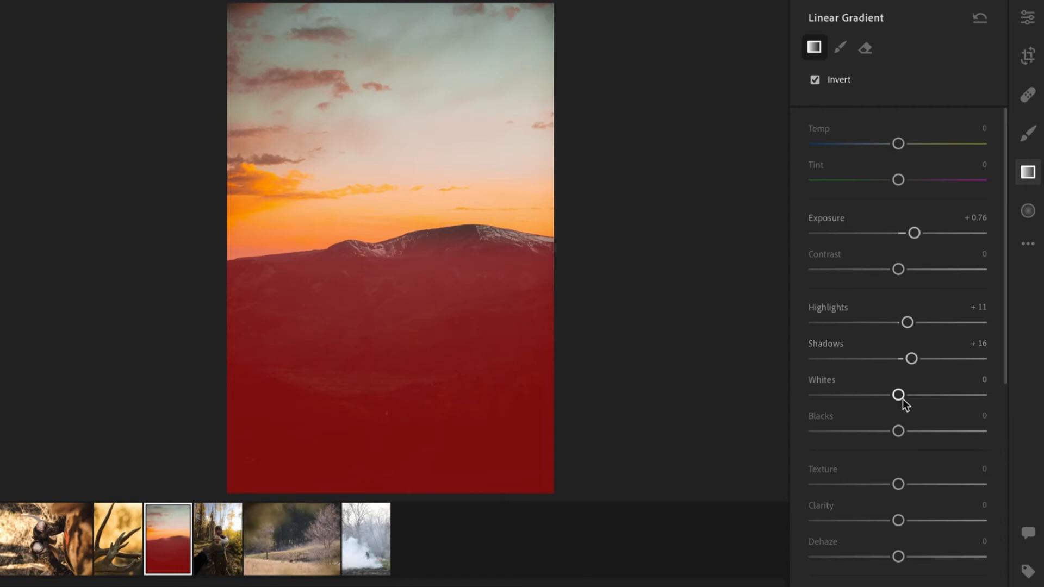
pyautogui.moveTo(898, 431); pyautogui.dragTo(886, 435)
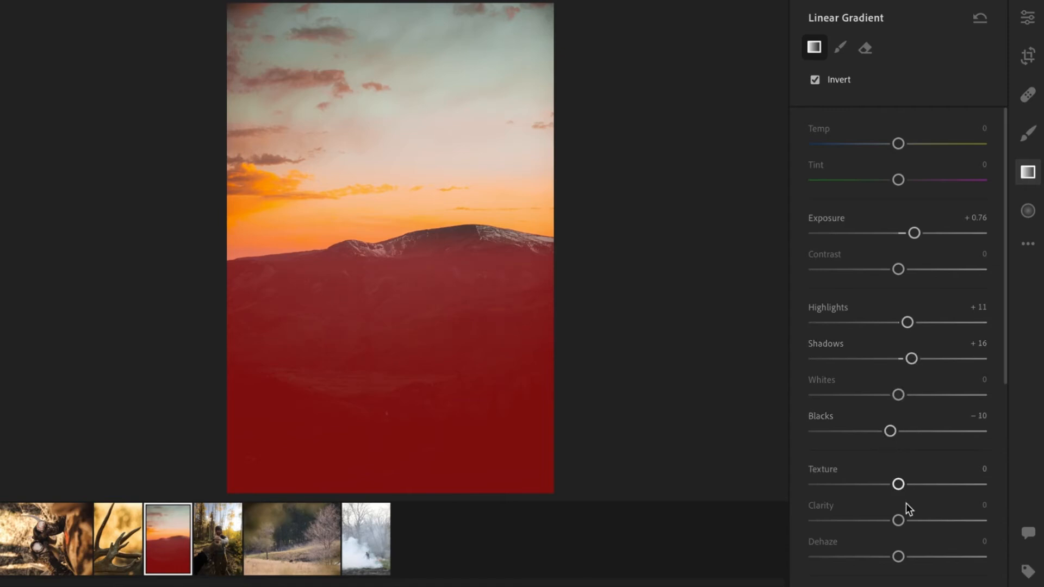
pyautogui.click(910, 484)
pyautogui.click(1028, 18)
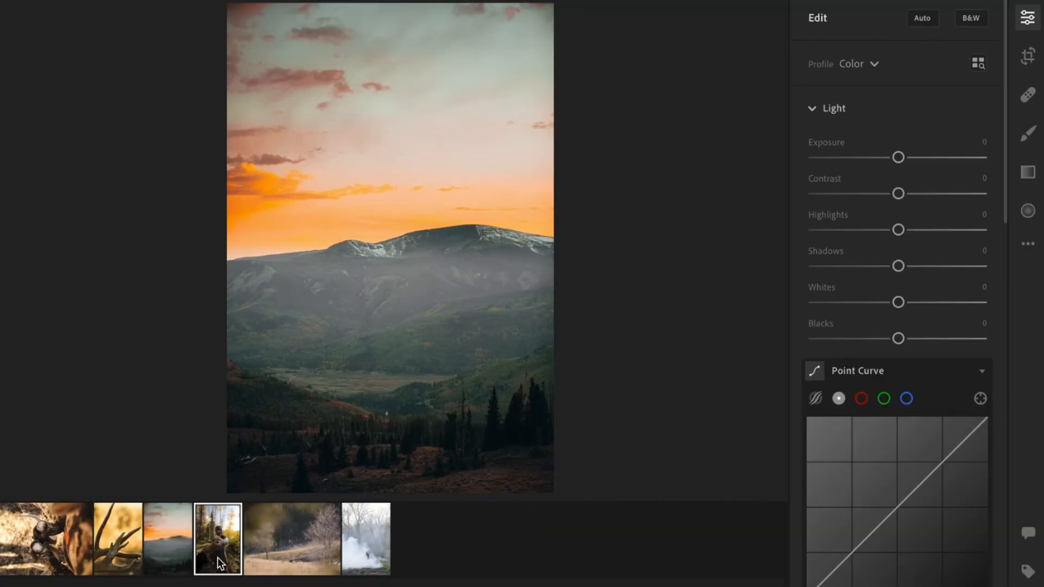
# Open the forest fist-bump photo and shape an S-curve in its point curve.
pyautogui.click(218, 557)
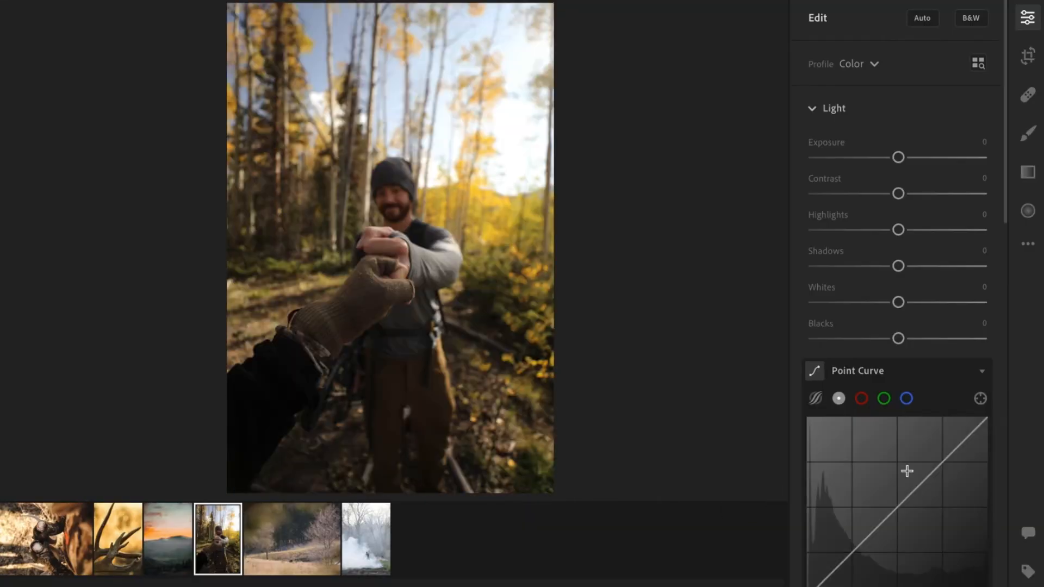
pyautogui.scroll(-3, 914, 471)
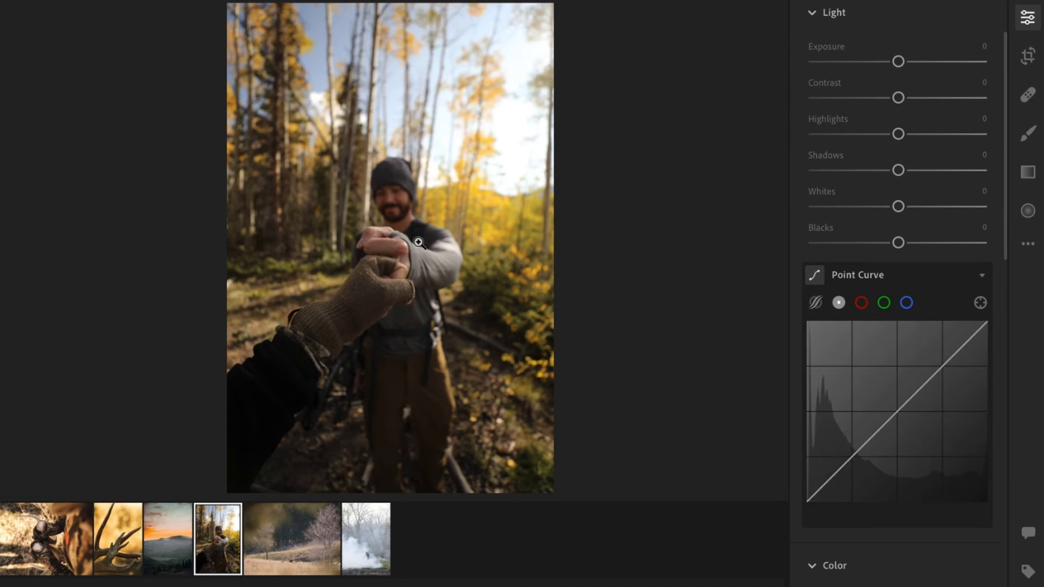
pyautogui.moveTo(854, 459); pyautogui.dragTo(854, 466)
pyautogui.moveTo(935, 377); pyautogui.dragTo(944, 355)
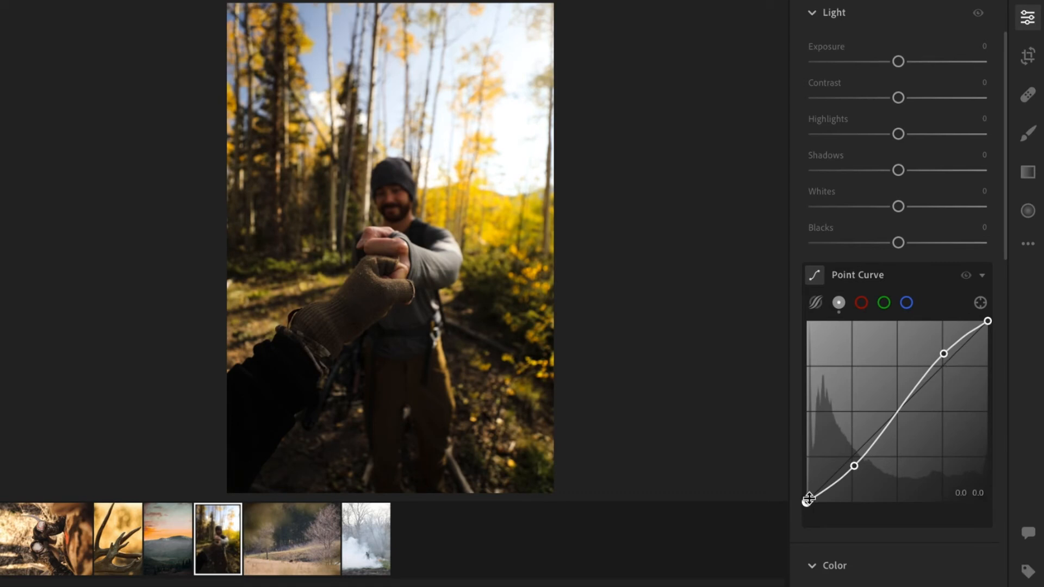
pyautogui.moveTo(791, 494)
pyautogui.mouseDown()
pyautogui.moveTo(790, 485)
pyautogui.moveTo(781, 495)
pyautogui.mouseUp()
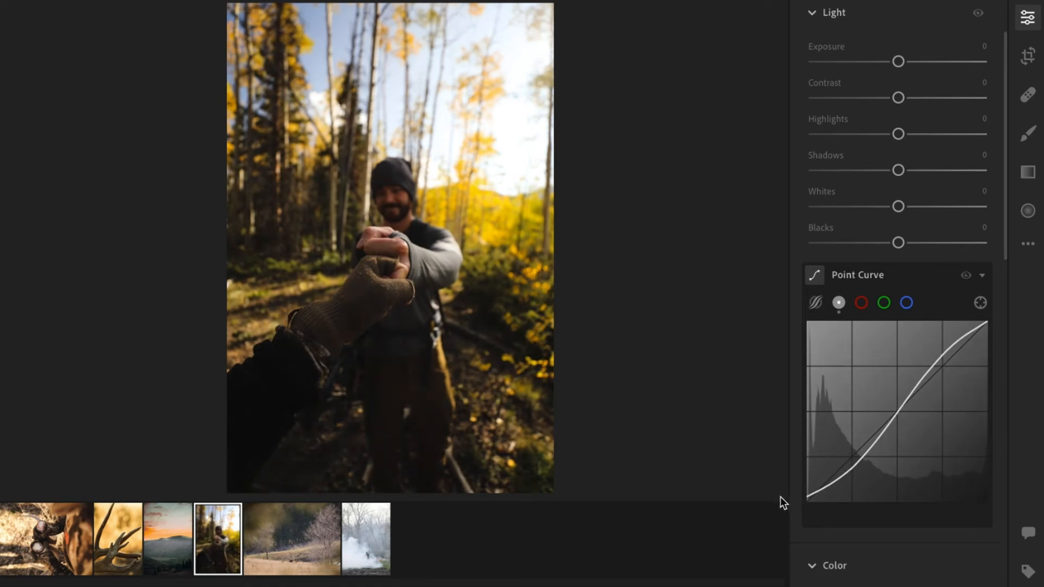
# Set the fist-bump photo's exposure to about +0.5, highlights to -42 and shadows to +23.
pyautogui.scroll(2, 945, 249)
pyautogui.moveTo(905, 133); pyautogui.dragTo(913, 137)
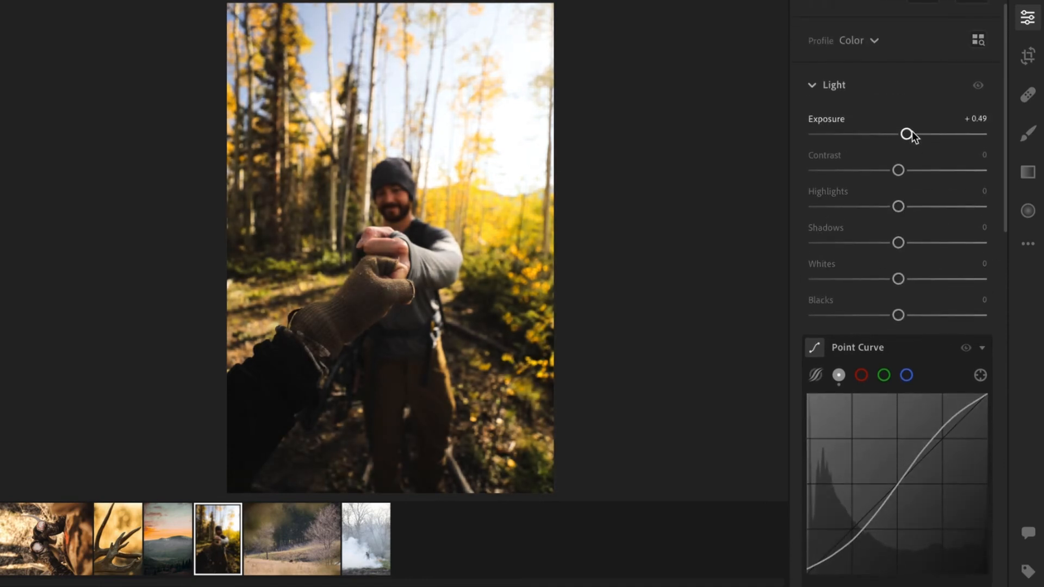
pyautogui.moveTo(875, 207); pyautogui.dragTo(864, 208)
pyautogui.moveTo(911, 243); pyautogui.dragTo(918, 245)
# Set texture to +8 and zoom in on the glove to check the detail.
pyautogui.scroll(-6, 932, 227)
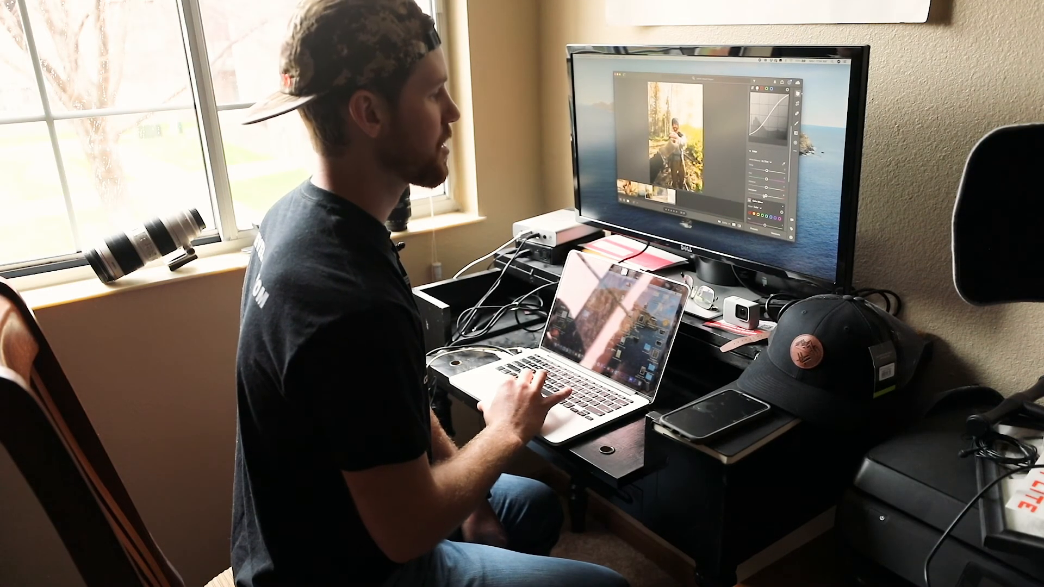
pyautogui.scroll(-3, 767, 198)
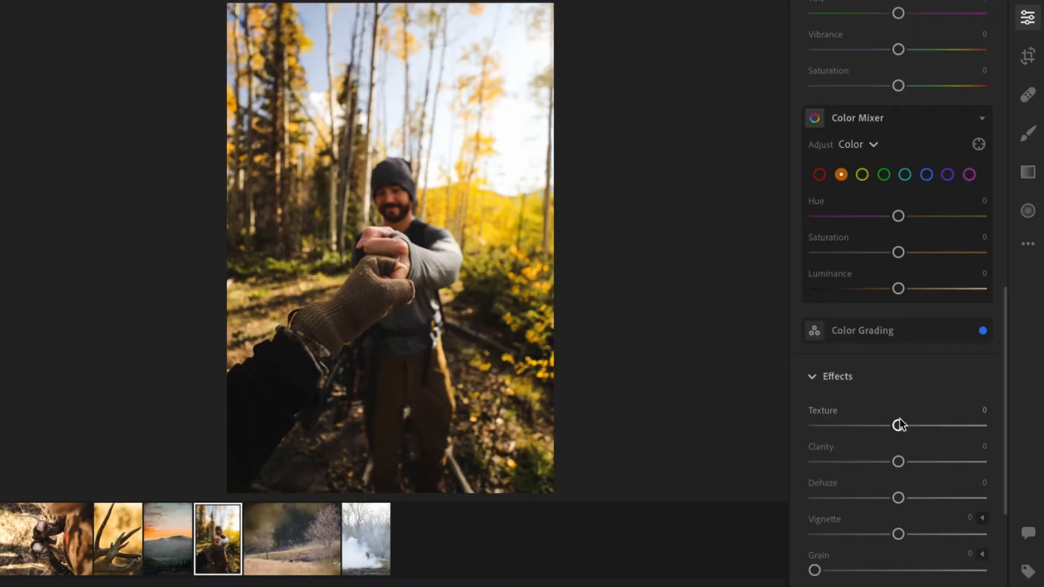
pyautogui.moveTo(899, 425); pyautogui.dragTo(906, 425)
pyautogui.click(390, 286)
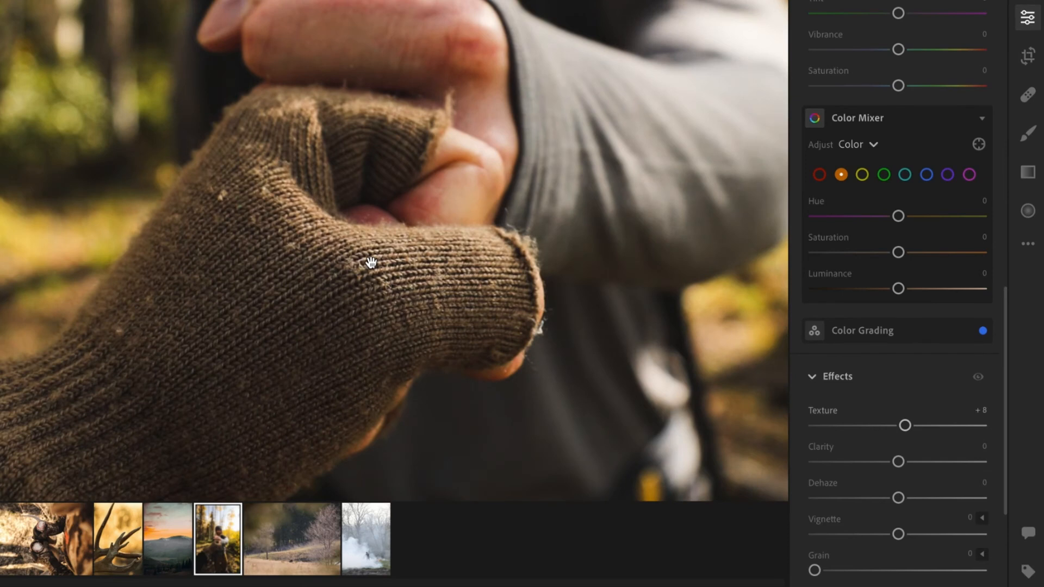
pyautogui.moveTo(359, 240); pyautogui.dragTo(421, 254)
pyautogui.click(409, 204)
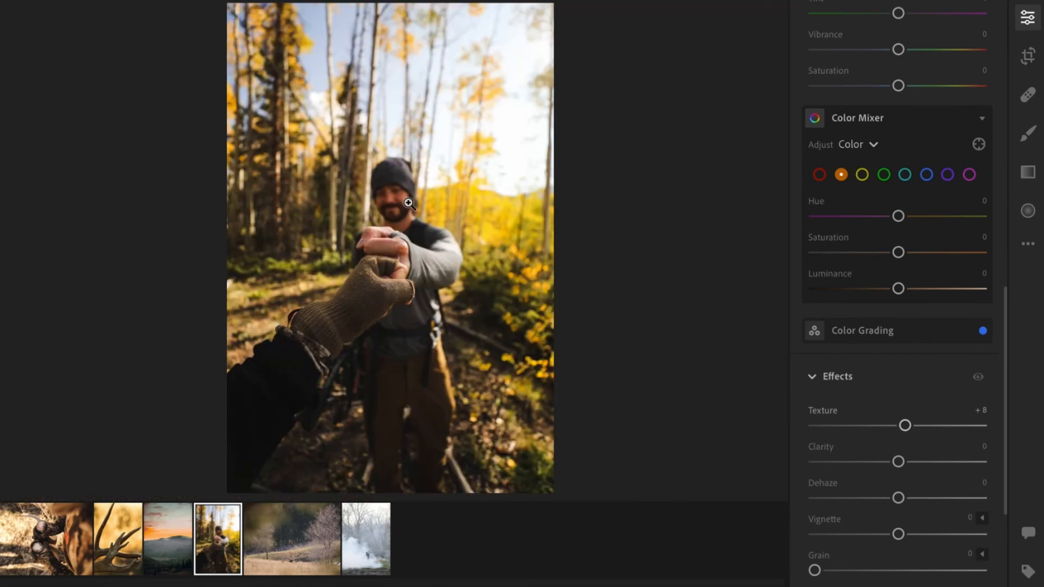
# Set clarity to +3 and the vignette to -43.
pyautogui.moveTo(903, 464); pyautogui.dragTo(907, 464)
pyautogui.moveTo(898, 534); pyautogui.dragTo(878, 533)
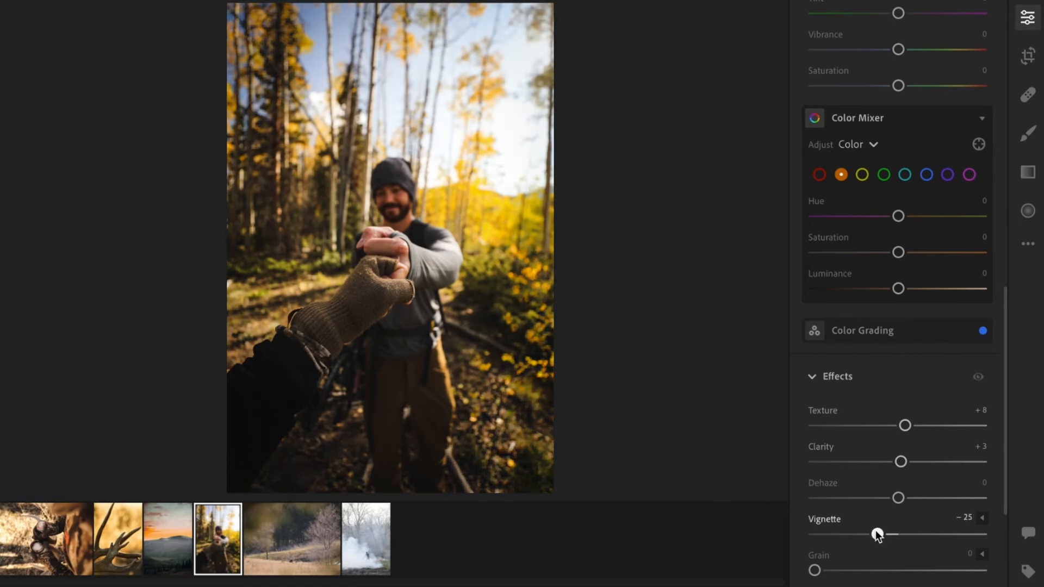
pyautogui.moveTo(877, 532)
pyautogui.mouseDown()
pyautogui.moveTo(849, 534)
pyautogui.moveTo(863, 536)
pyautogui.mouseUp()
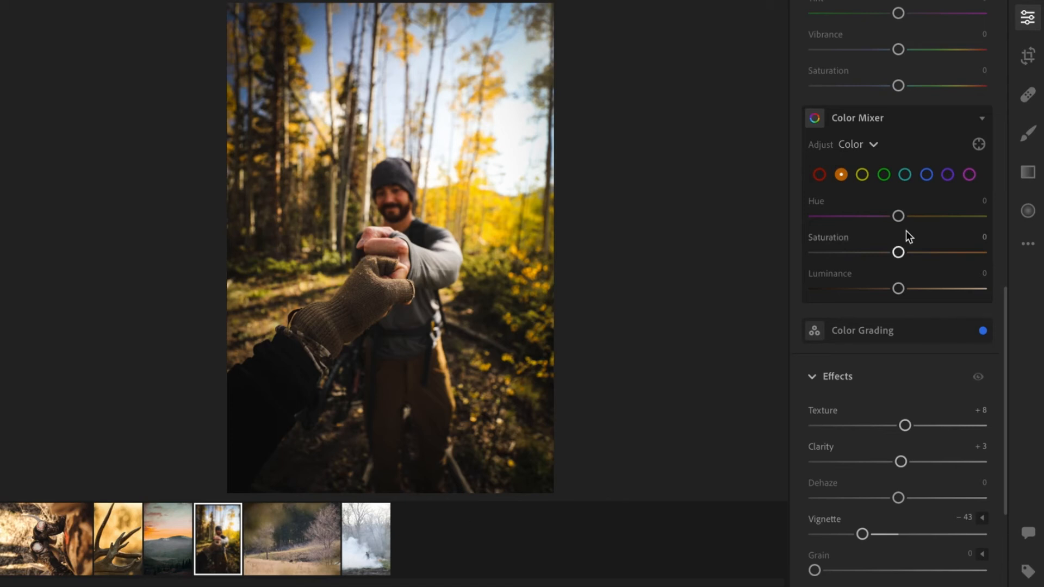
# Open the turkey field photo and crop its right edge slightly inward.
pyautogui.scroll(10, 1001, 343)
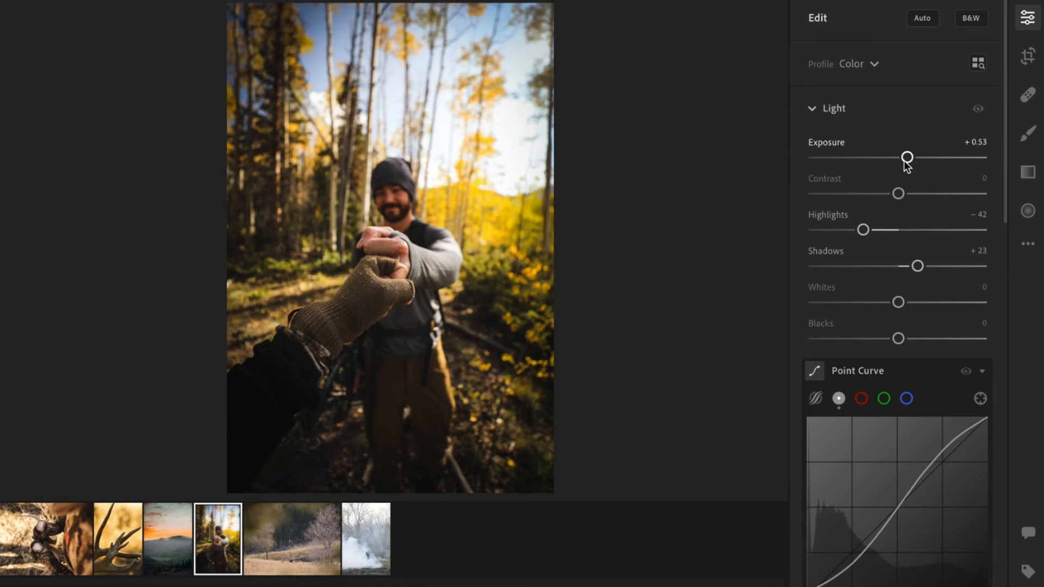
pyautogui.click(281, 550)
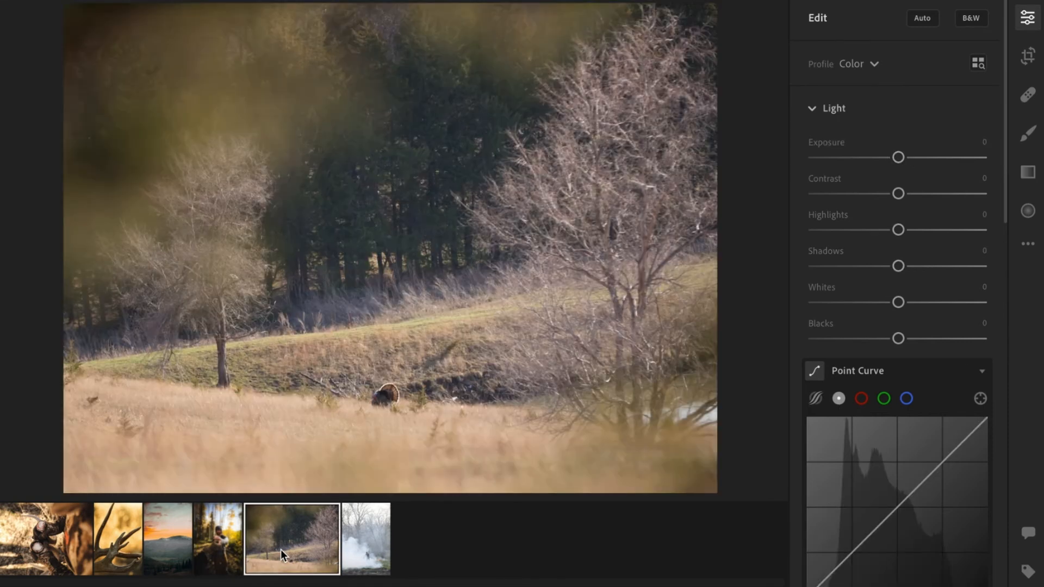
pyautogui.click(1028, 56)
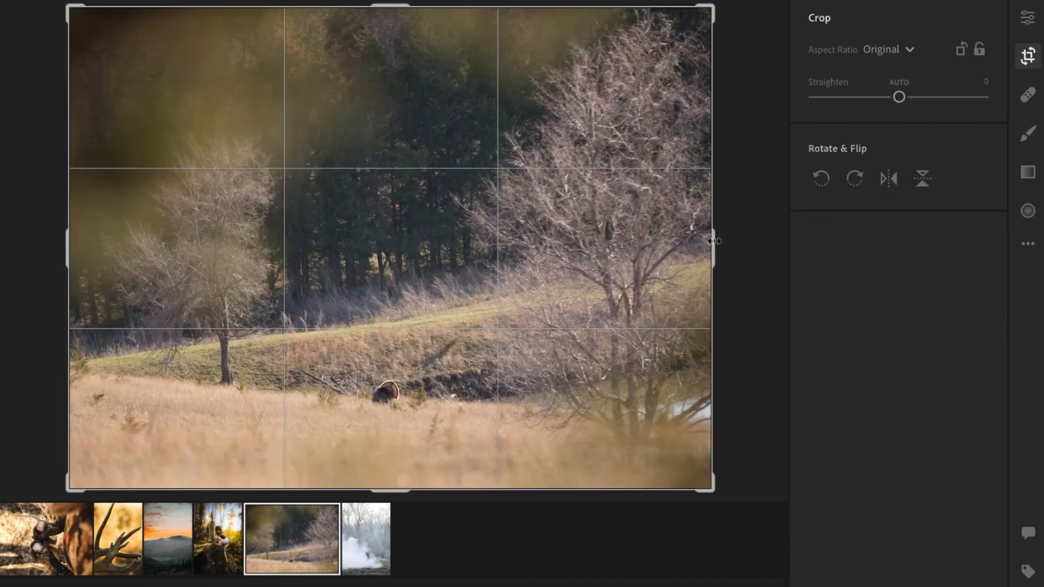
pyautogui.moveTo(715, 241); pyautogui.dragTo(703, 241)
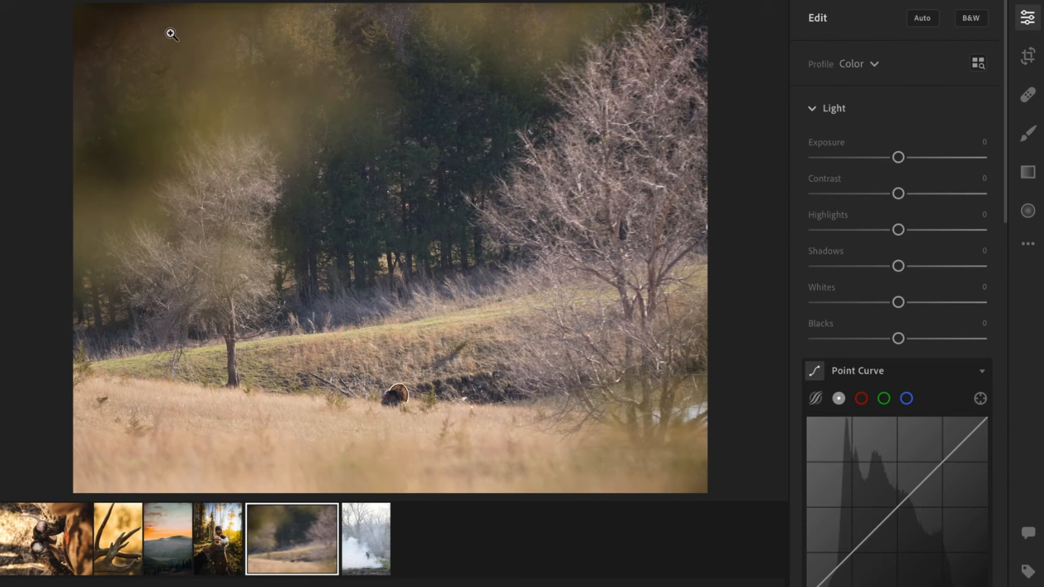
# Shape an S-curve in the turkey photo's point curve by lowering shadows and raising highlights.
pyautogui.scroll(-3, 927, 240)
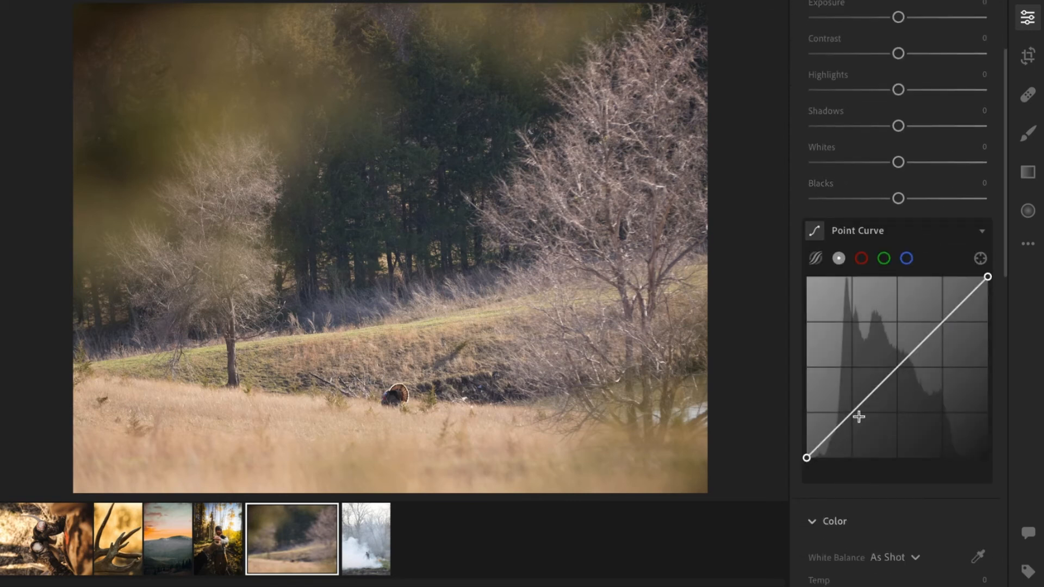
pyautogui.moveTo(852, 415); pyautogui.dragTo(854, 423)
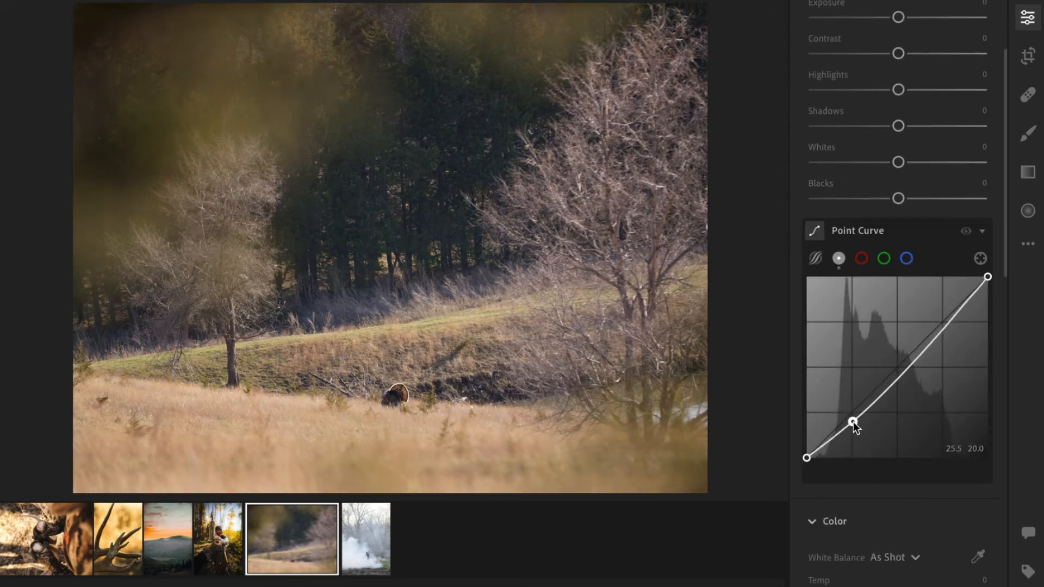
pyautogui.moveTo(936, 340); pyautogui.dragTo(942, 311)
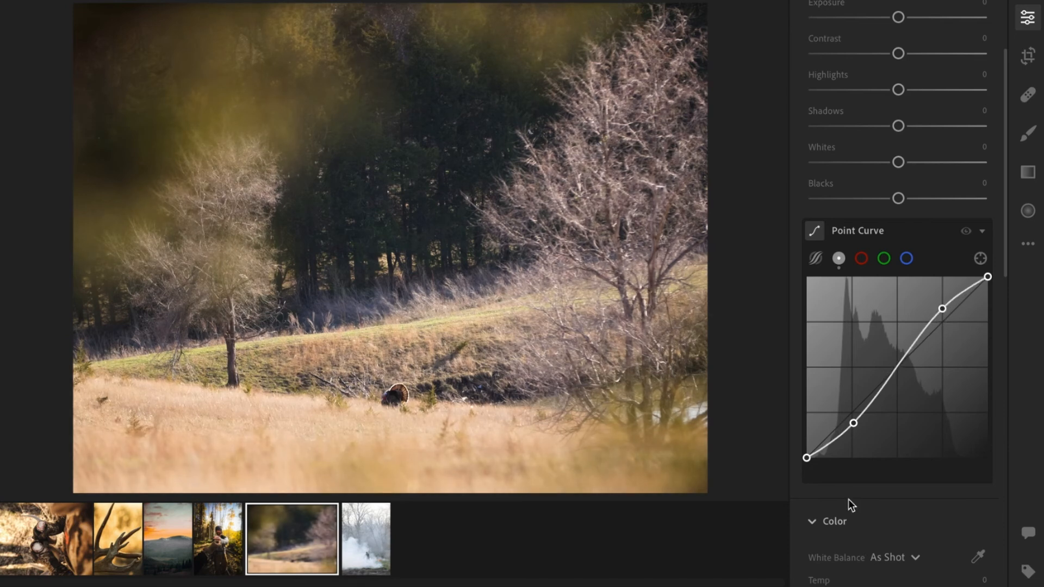
pyautogui.scroll(-1, 918, 530)
pyautogui.scroll(-8, 918, 531)
pyautogui.scroll(10, 918, 531)
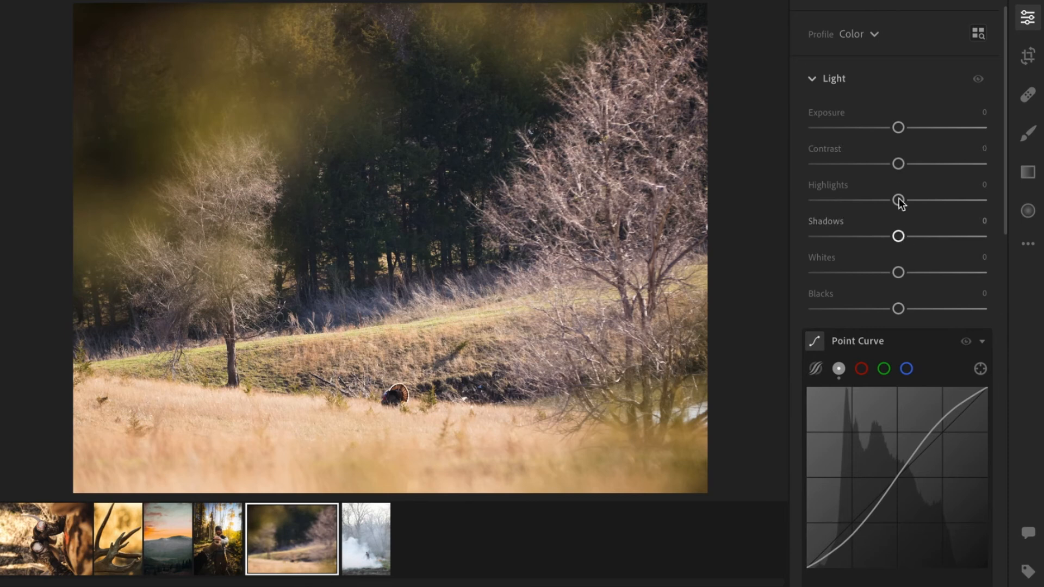
# Set the turkey photo's highlights to -11 and shadows to +20.
pyautogui.moveTo(899, 200); pyautogui.dragTo(886, 201)
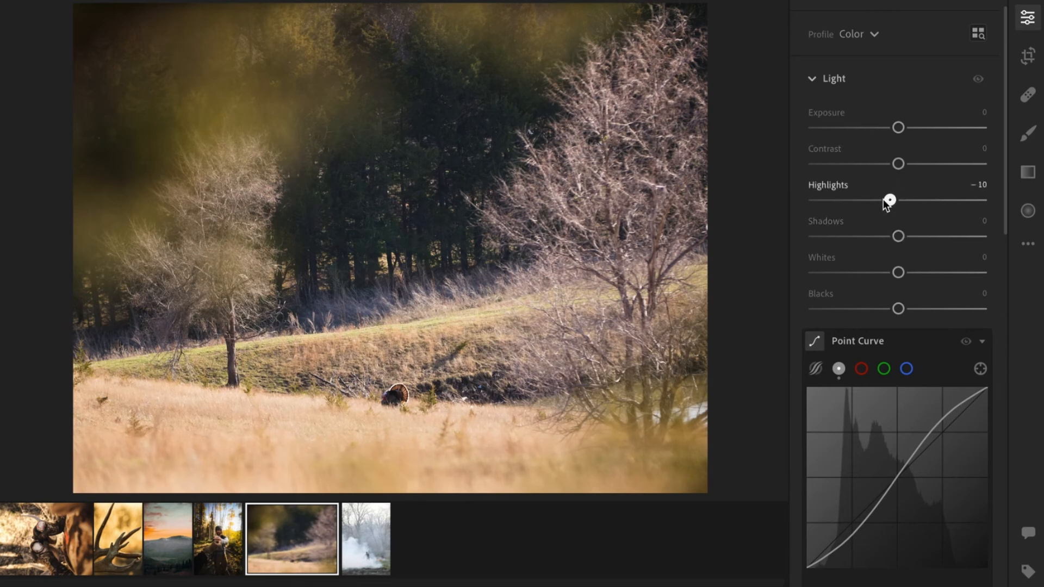
pyautogui.scroll(-1, 900, 303)
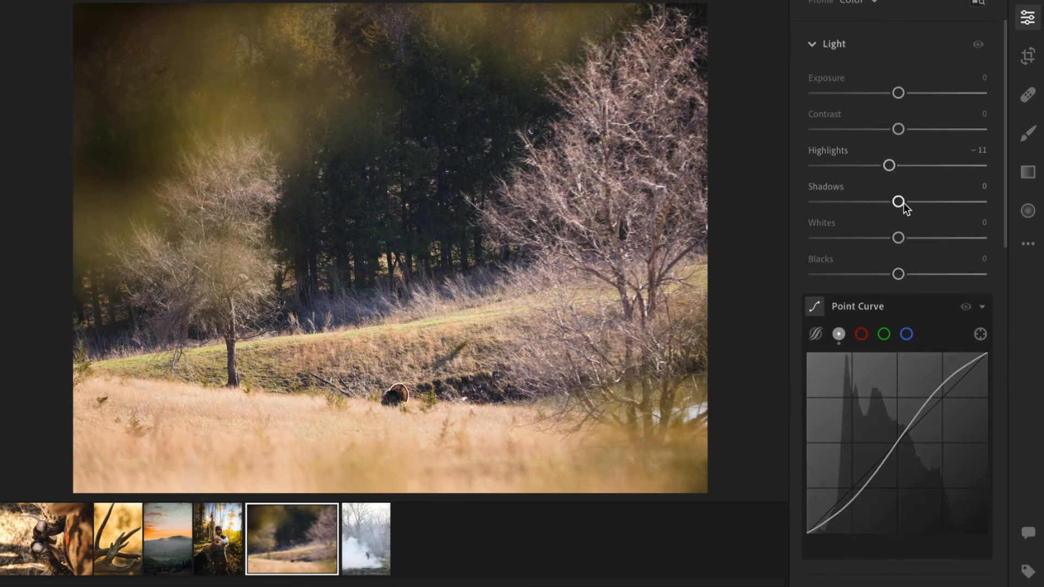
pyautogui.moveTo(910, 204); pyautogui.dragTo(923, 201)
# Raise the turkey photo's texture slightly.
pyautogui.scroll(-10, 923, 217)
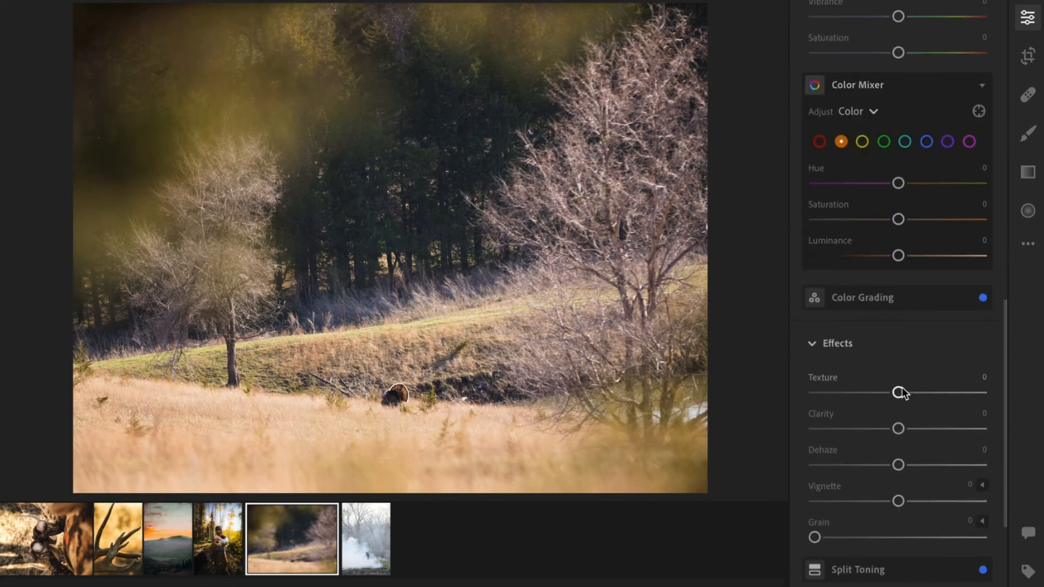
pyautogui.moveTo(899, 392); pyautogui.dragTo(903, 392)
pyautogui.scroll(7, 935, 334)
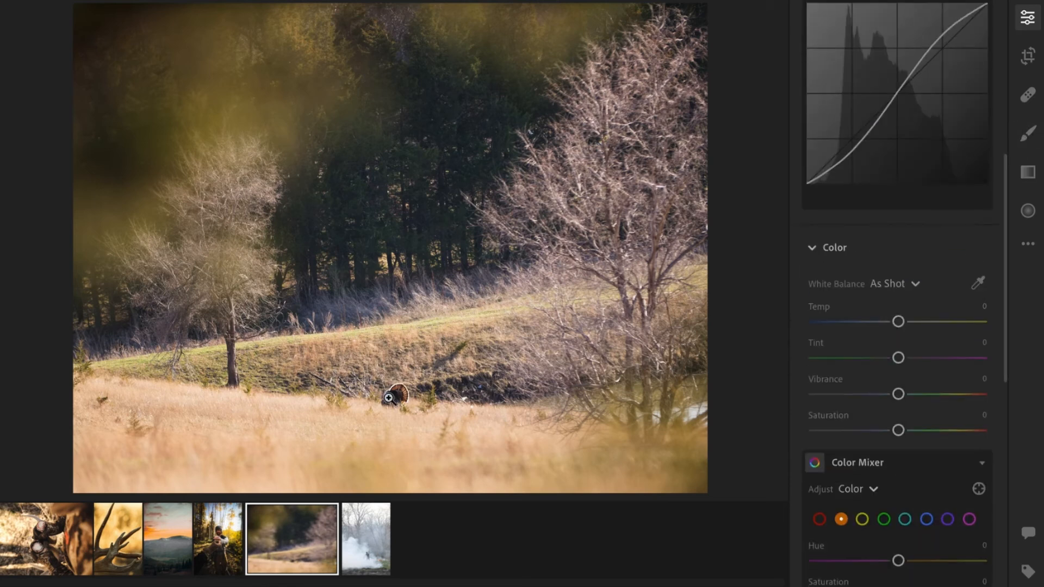
# Zoom in on the turkey and paint a brush mask over it.
pyautogui.click(389, 398)
pyautogui.moveTo(389, 398); pyautogui.dragTo(409, 285)
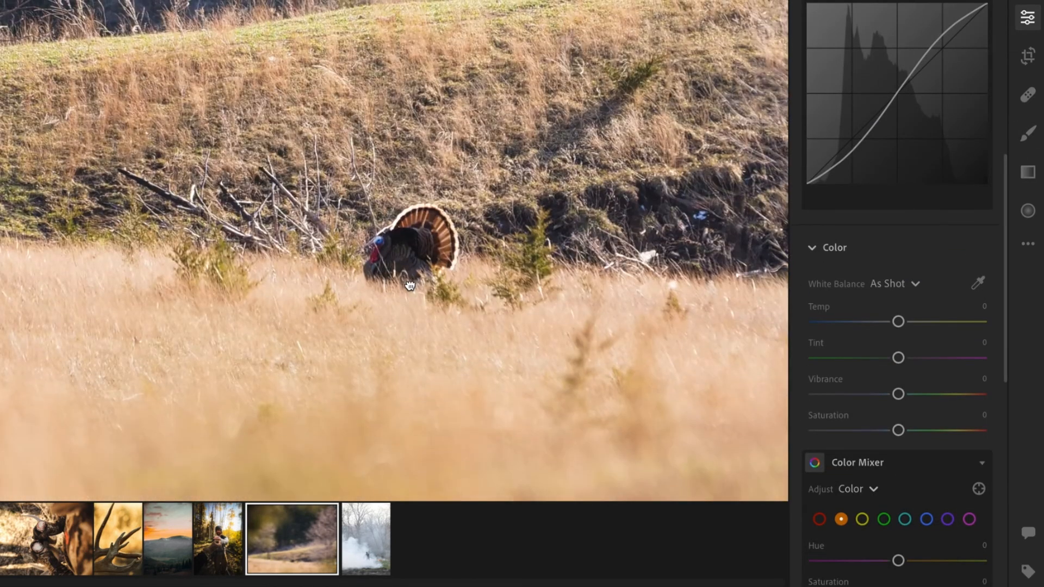
pyautogui.click(1029, 137)
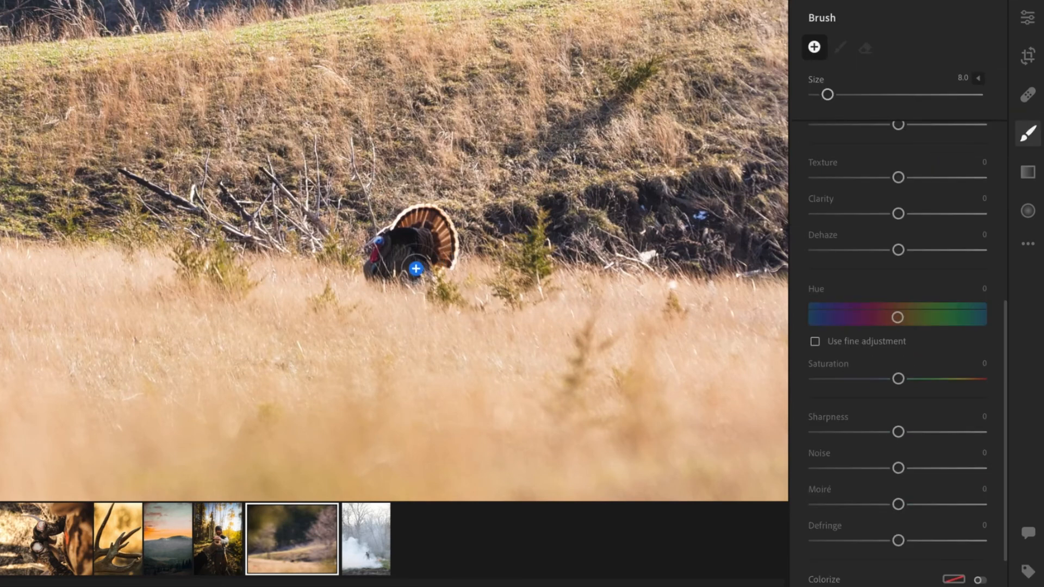
pyautogui.moveTo(416, 269)
pyautogui.mouseDown()
pyautogui.moveTo(373, 269)
pyautogui.moveTo(378, 246)
pyautogui.moveTo(420, 212)
pyautogui.moveTo(438, 218)
pyautogui.moveTo(415, 258)
pyautogui.moveTo(427, 231)
pyautogui.moveTo(381, 274)
pyautogui.moveTo(407, 227)
pyautogui.moveTo(375, 263)
pyautogui.moveTo(373, 252)
pyautogui.moveTo(407, 222)
pyautogui.moveTo(435, 220)
pyautogui.moveTo(450, 245)
pyautogui.moveTo(380, 275)
pyautogui.mouseUp()
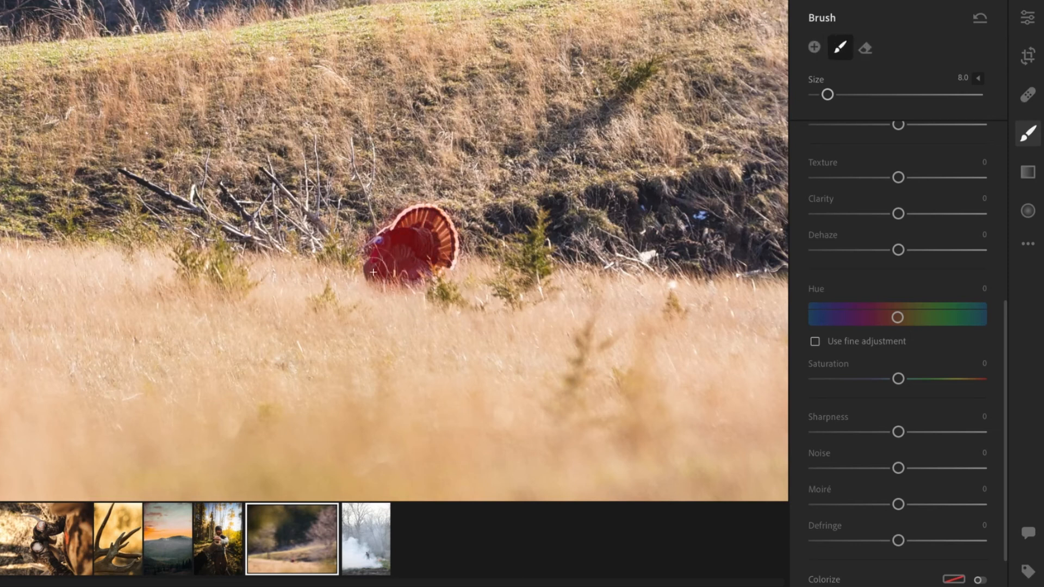
# Set the turkey mask's contrast to +14, texture to +9 and clarity to +4, with a slight exposure boost.
pyautogui.scroll(5, 890, 178)
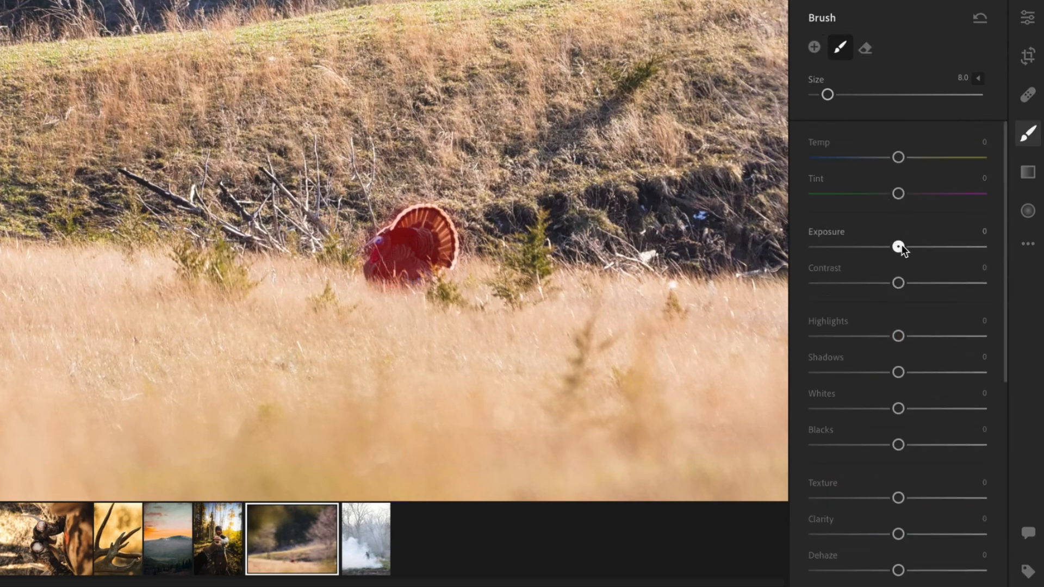
pyautogui.moveTo(899, 247); pyautogui.dragTo(906, 245)
pyautogui.moveTo(899, 283); pyautogui.dragTo(914, 286)
pyautogui.scroll(-1, 913, 367)
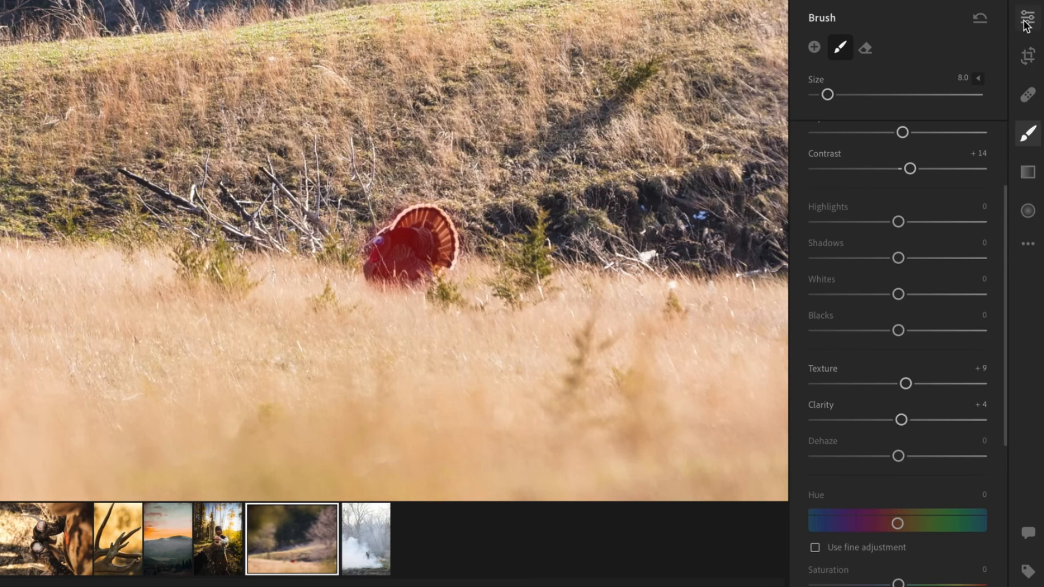
pyautogui.scroll(-5, 1027, 24)
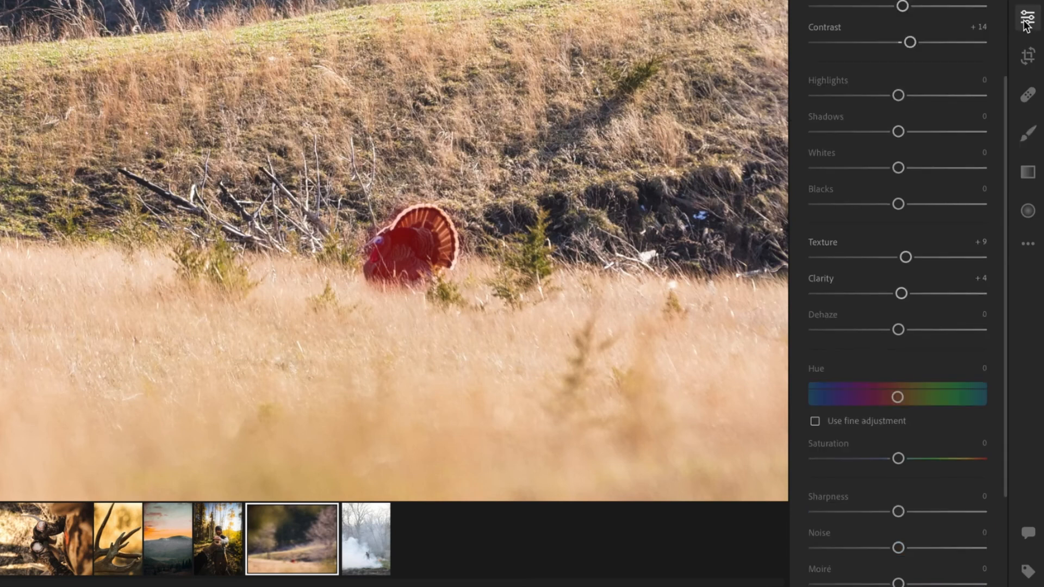
# Zoom in on the turkey again, reselect its brush mask with the overlay shown, and nudge one mask slider slightly.
pyautogui.click(1027, 24)
pyautogui.click(688, 181)
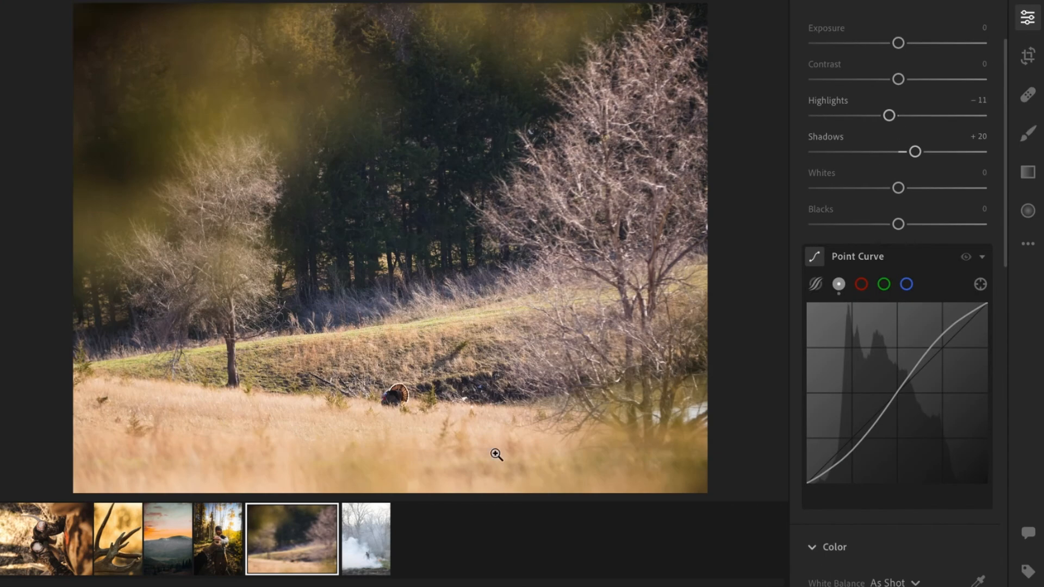
pyautogui.click(391, 395)
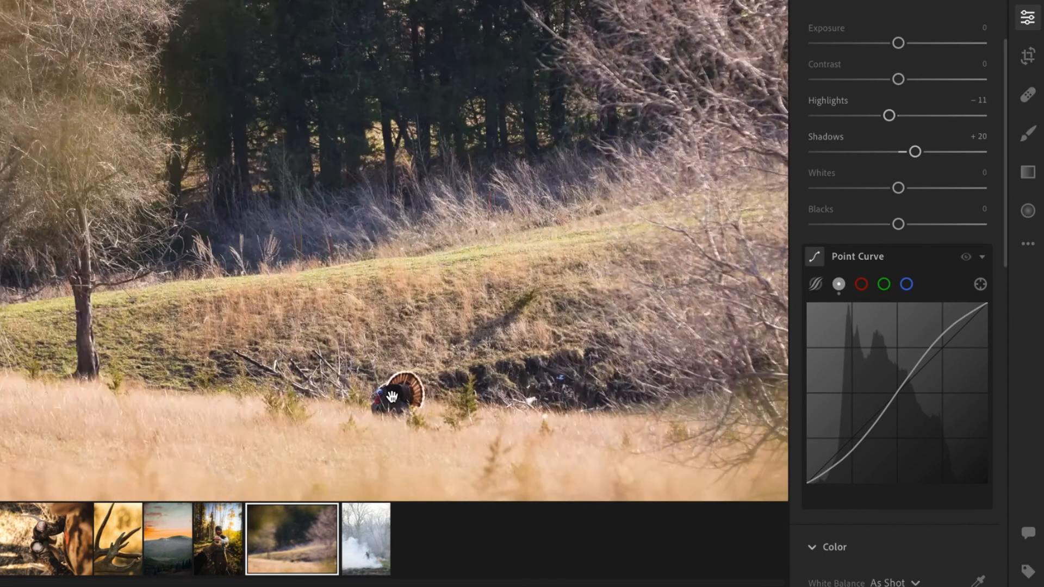
pyautogui.click(1028, 133)
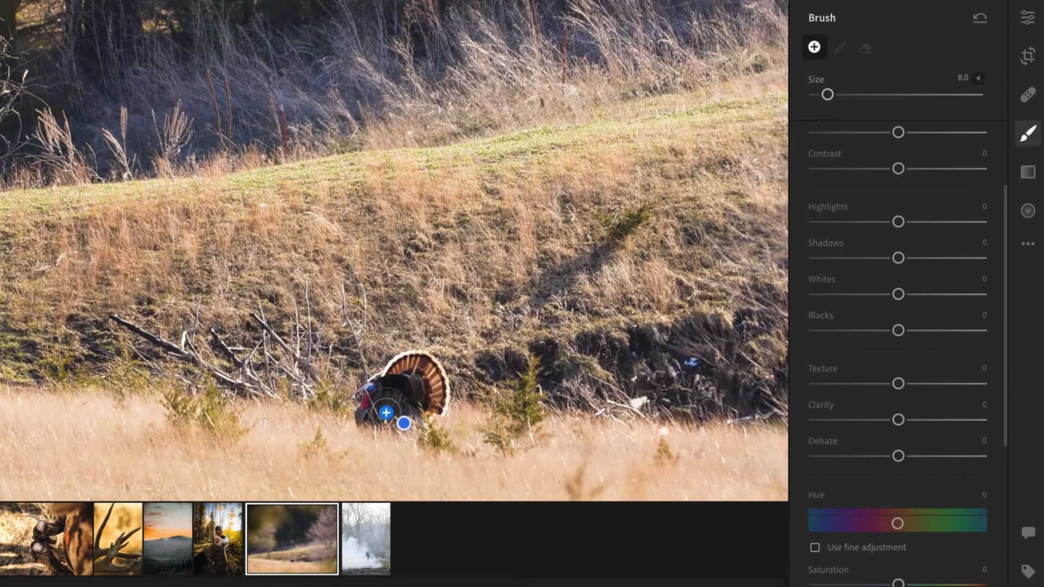
pyautogui.click(404, 423)
pyautogui.press('o')
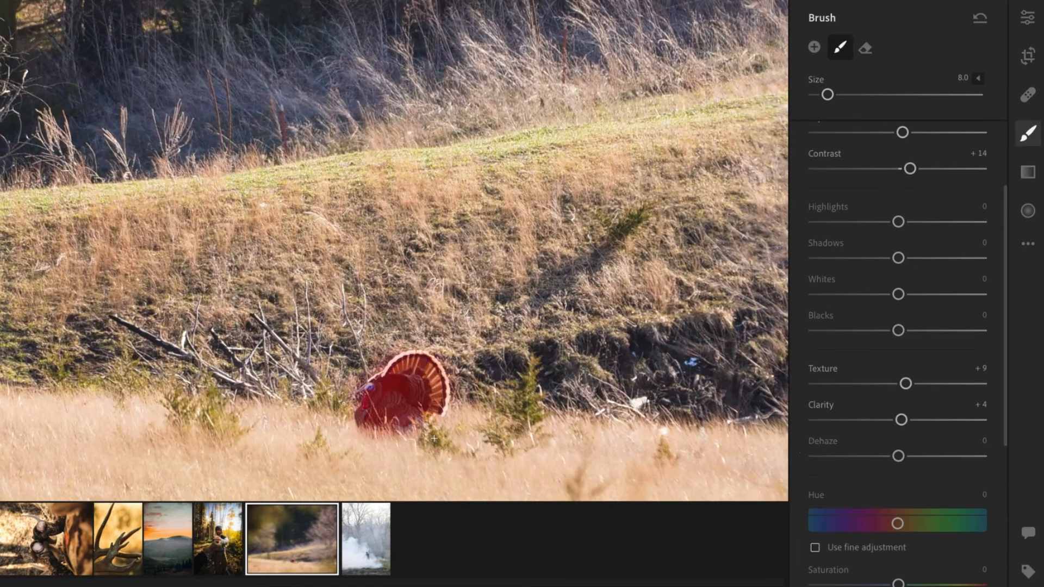
pyautogui.scroll(-1, 875, 483)
pyautogui.scroll(-1, 875, 483)
pyautogui.moveTo(898, 463); pyautogui.dragTo(901, 463)
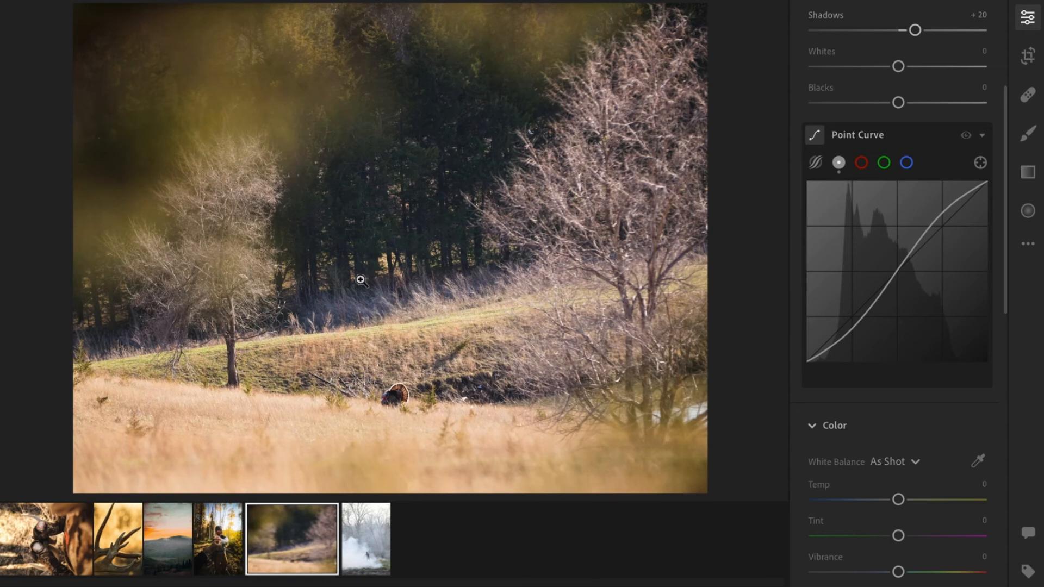
# Switch to the smoke photo and shape an S-curve in its point curve by lowering shadows and raising highlights.
pyautogui.click(384, 388)
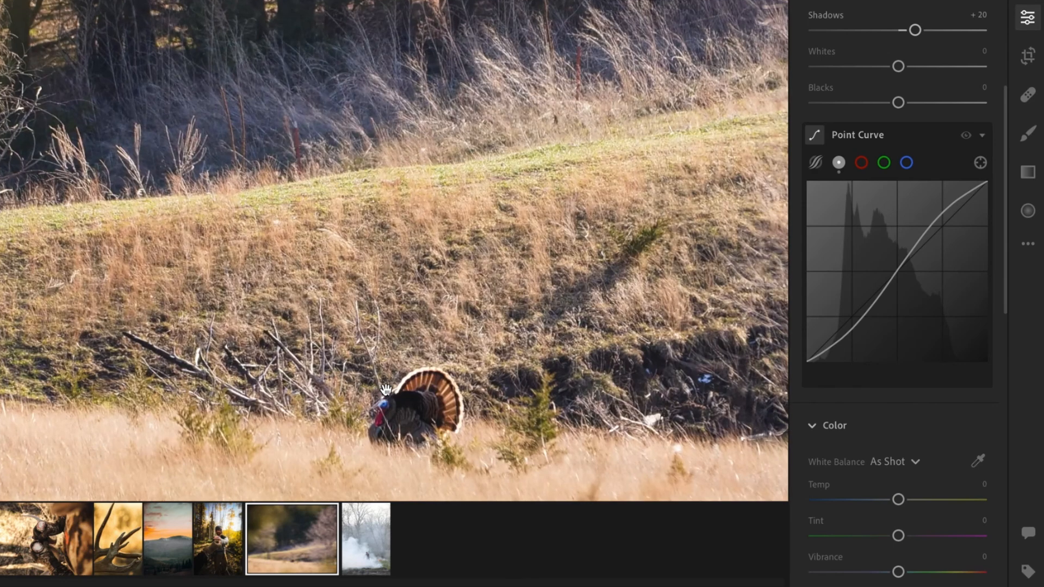
pyautogui.click(414, 421)
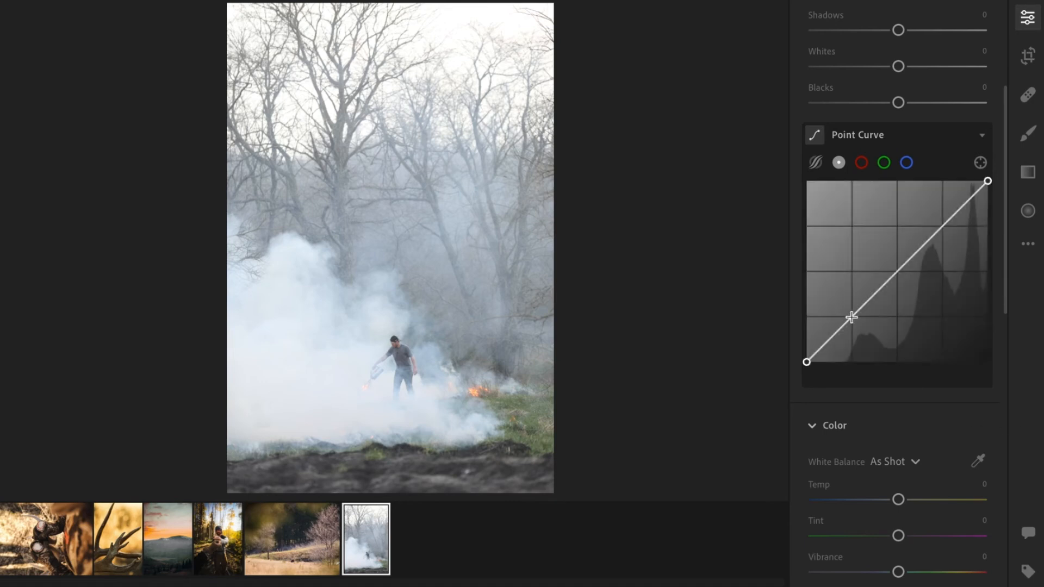
pyautogui.moveTo(851, 317); pyautogui.dragTo(854, 331)
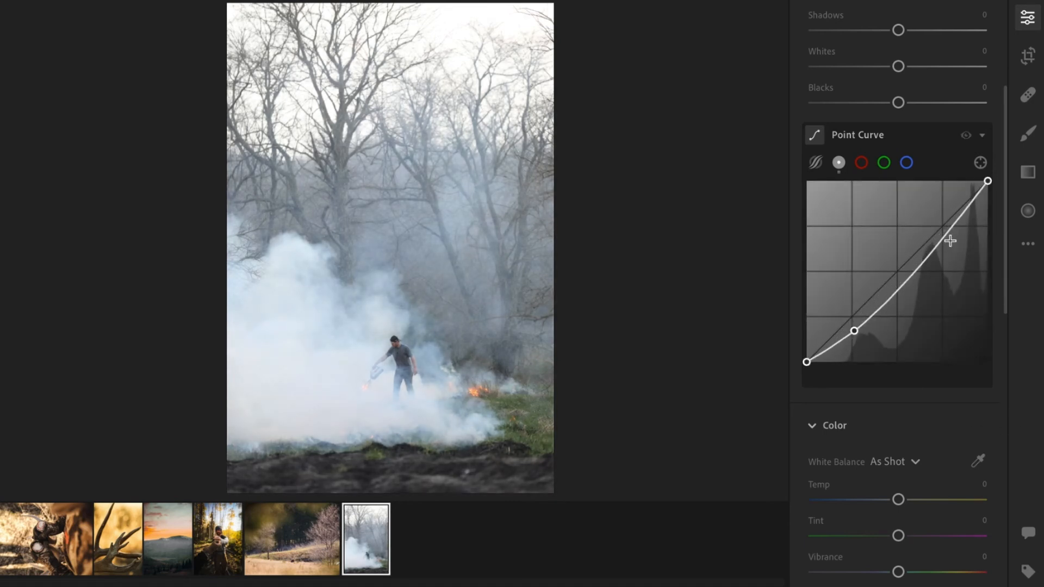
pyautogui.moveTo(949, 240); pyautogui.dragTo(947, 222)
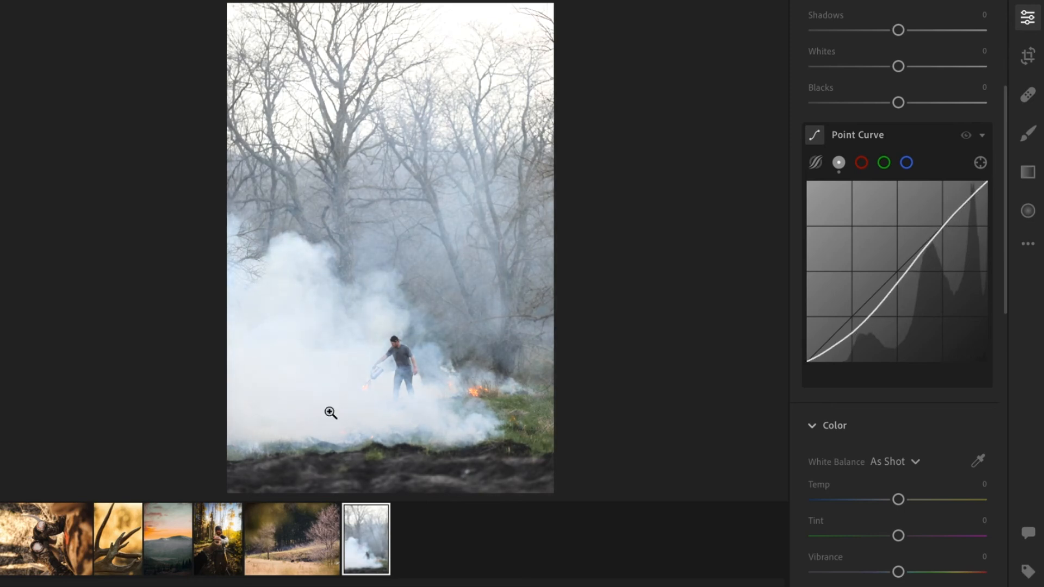
# Crop the smoke photo's left edge slightly inward.
pyautogui.click(401, 374)
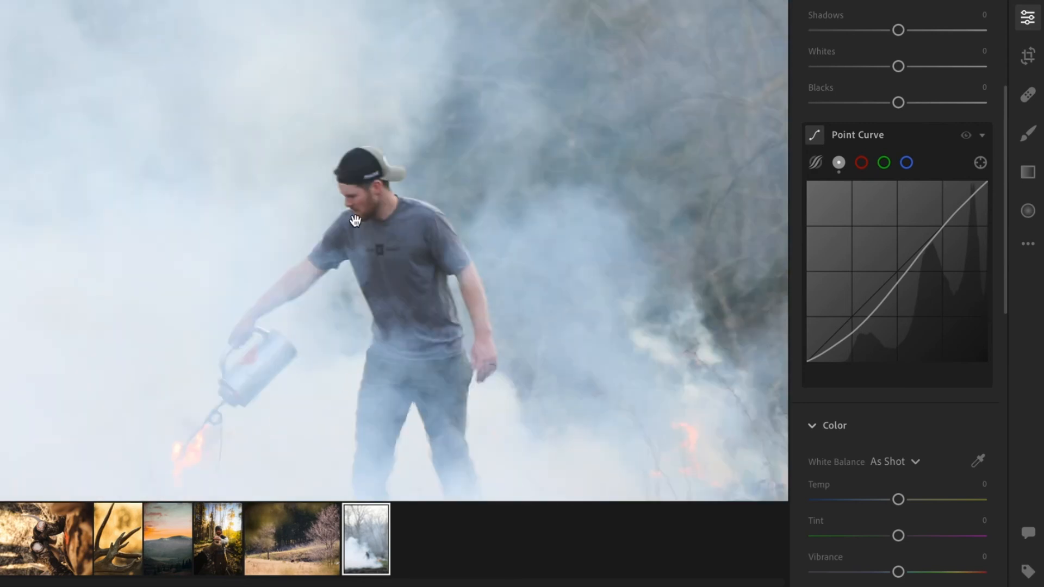
pyautogui.moveTo(317, 302); pyautogui.dragTo(318, 170)
pyautogui.click(585, 251)
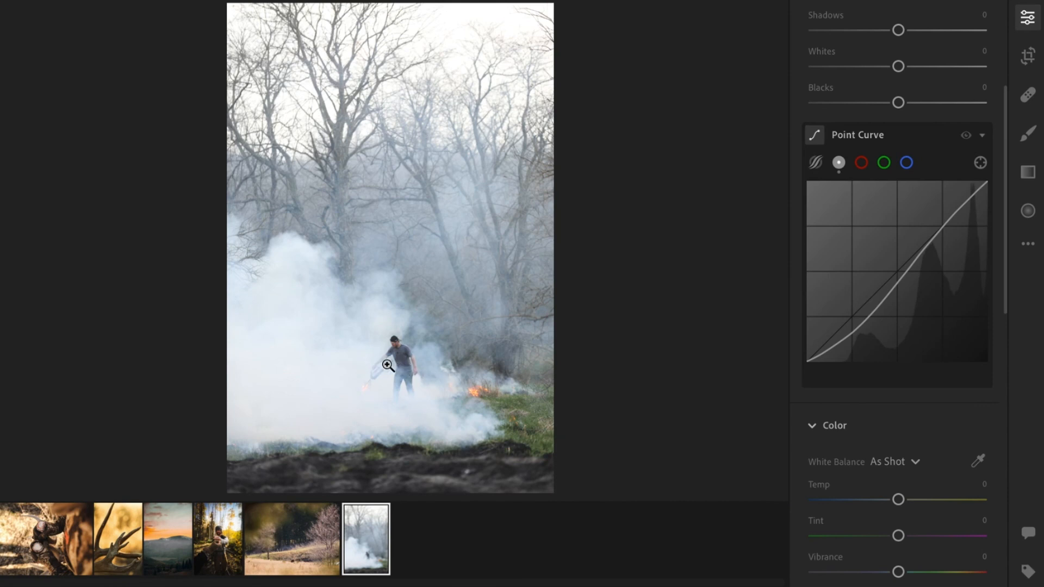
pyautogui.click(1028, 56)
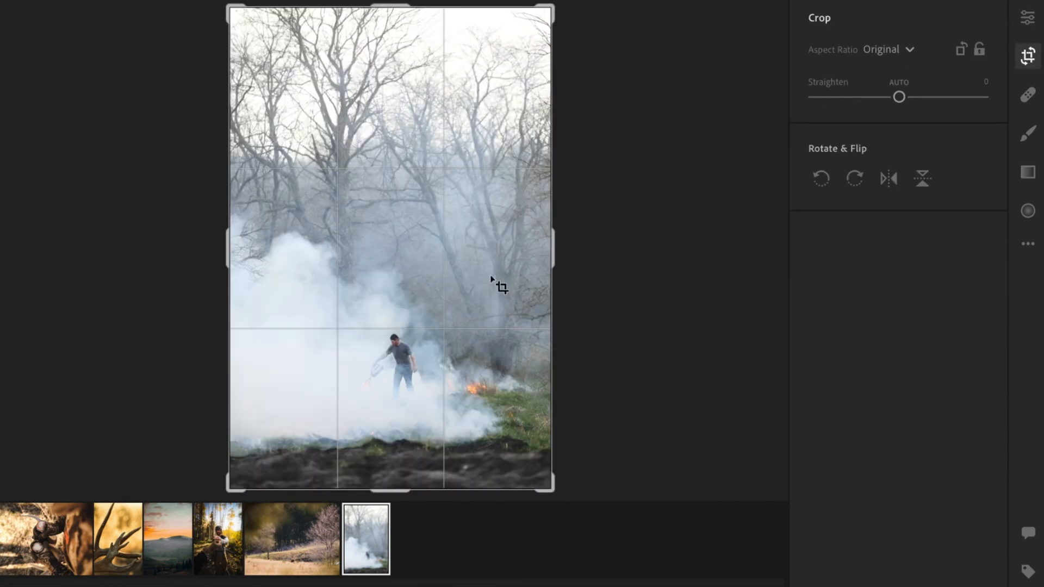
pyautogui.moveTo(228, 247); pyautogui.dragTo(235, 246)
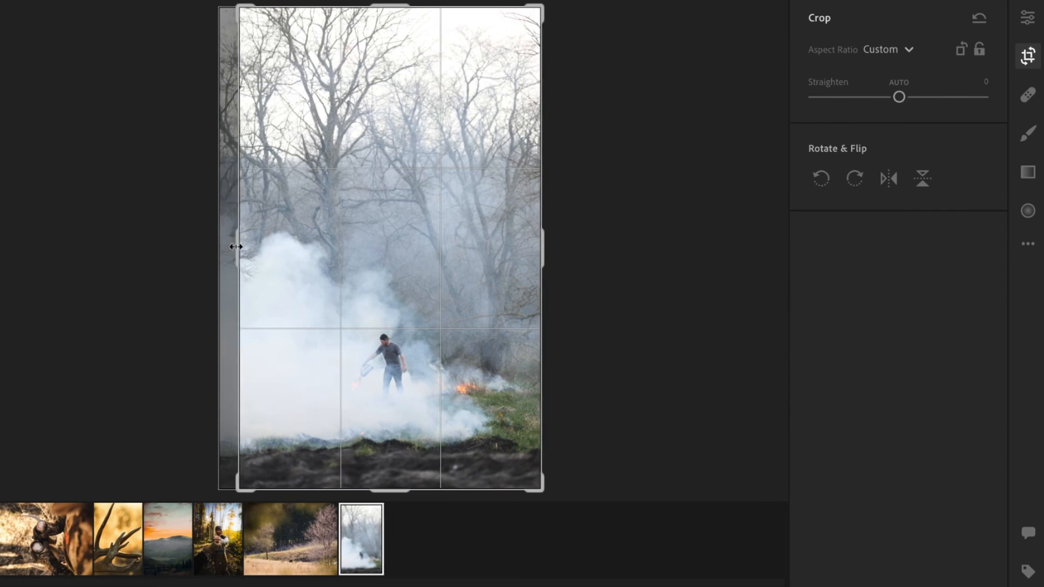
# Set the smoke photo's exposure to +0.10 and temperature to +7.
pyautogui.click(1028, 21)
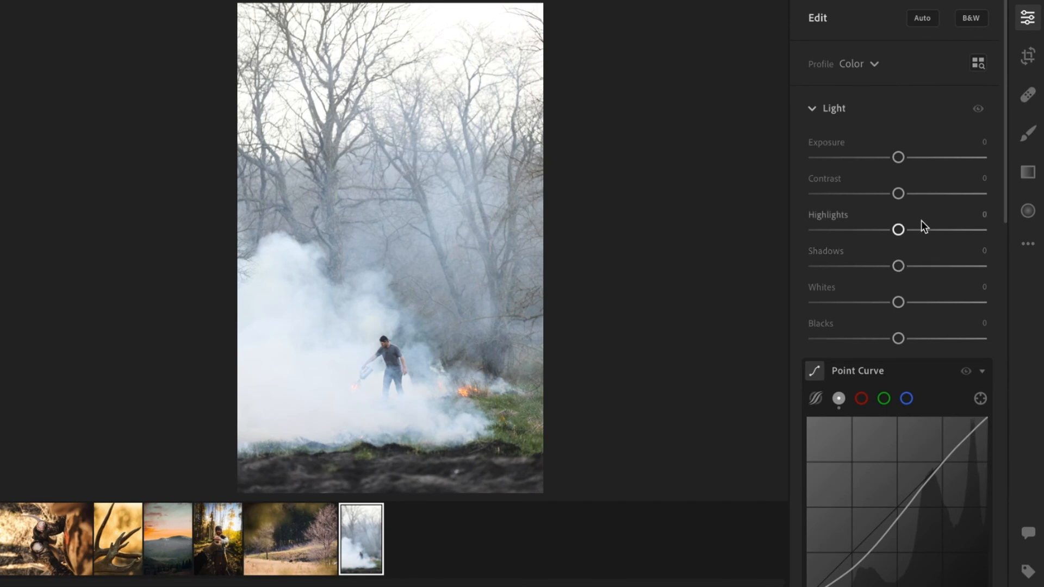
pyautogui.moveTo(901, 157); pyautogui.dragTo(903, 155)
pyautogui.scroll(-5, 914, 223)
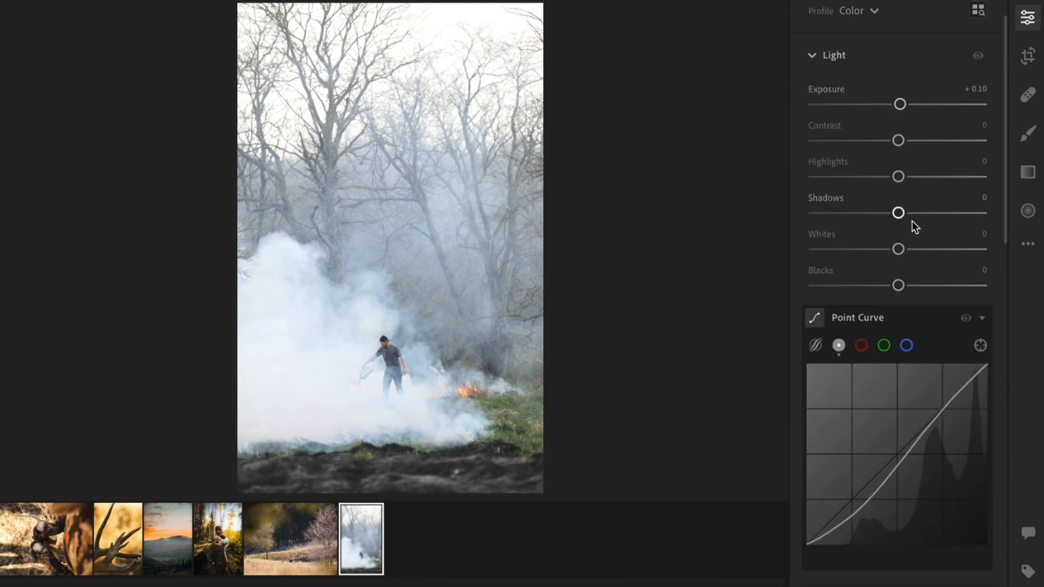
pyautogui.scroll(-4, 914, 326)
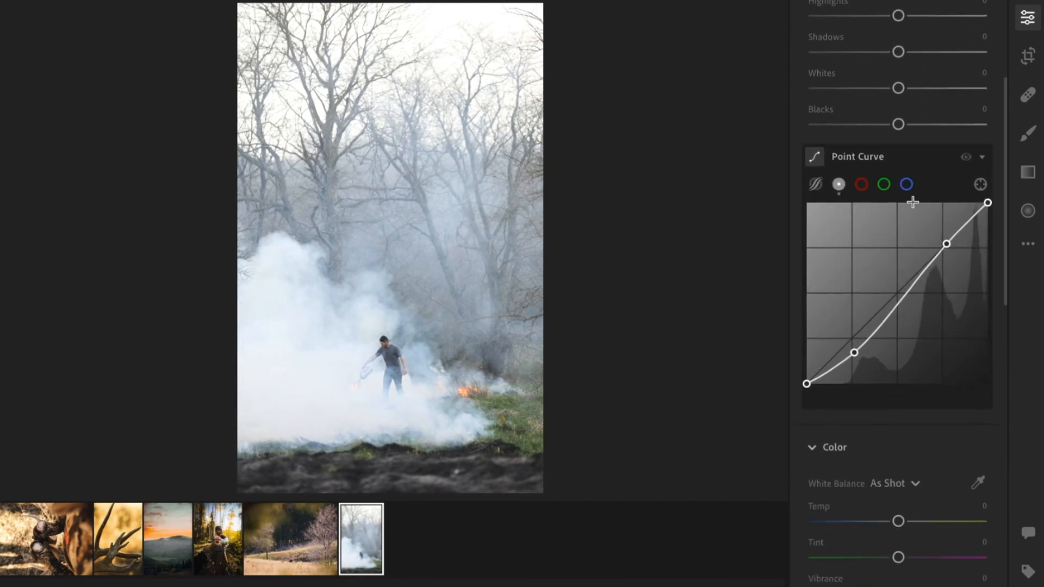
pyautogui.moveTo(898, 491); pyautogui.dragTo(901, 493)
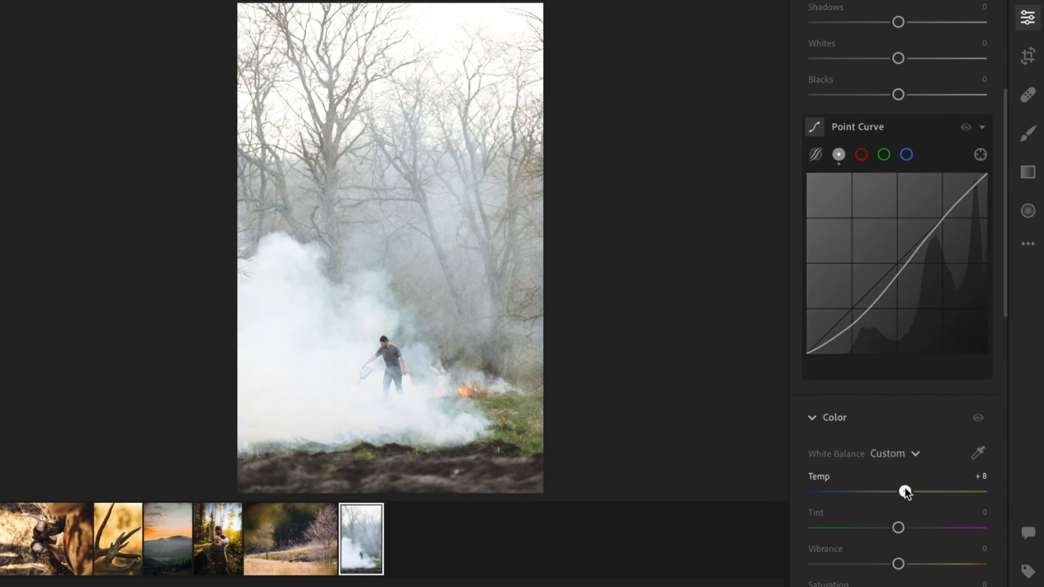
# Set the smoke photo's texture to +6 and clarity to +8.
pyautogui.scroll(-15, 905, 488)
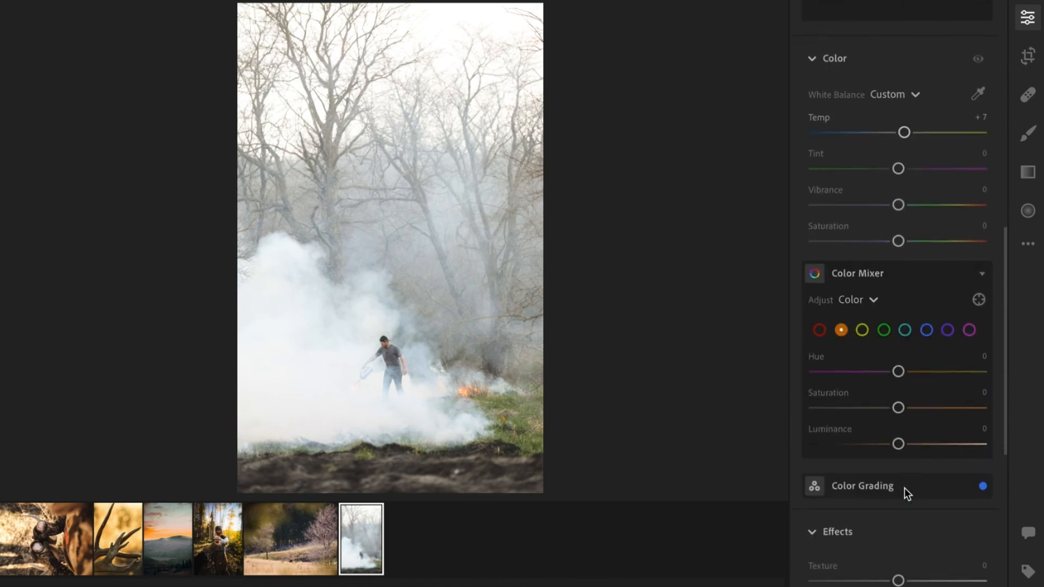
pyautogui.scroll(7, 905, 488)
pyautogui.scroll(-11, 925, 348)
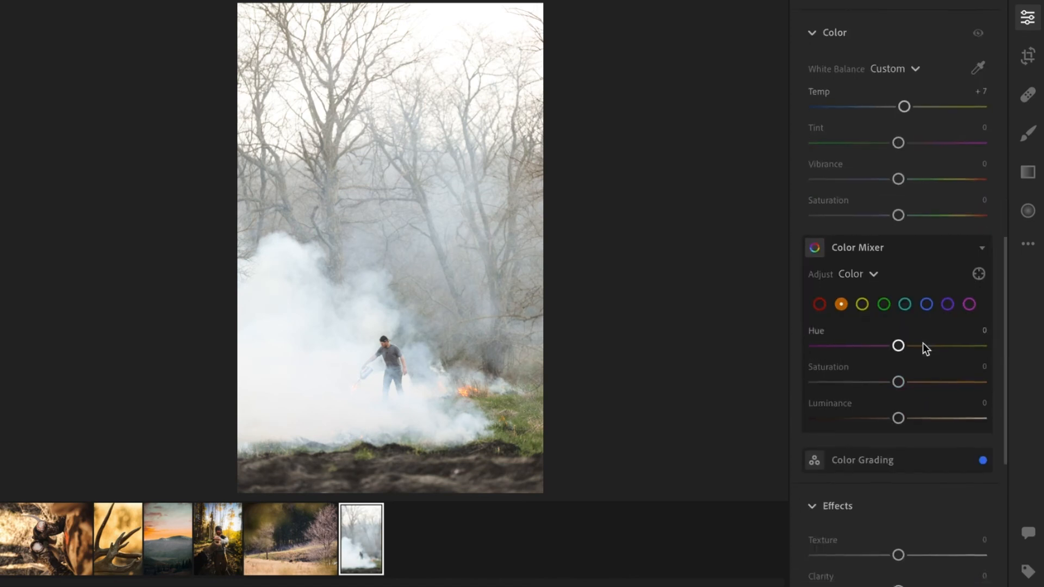
pyautogui.moveTo(900, 442); pyautogui.dragTo(905, 441)
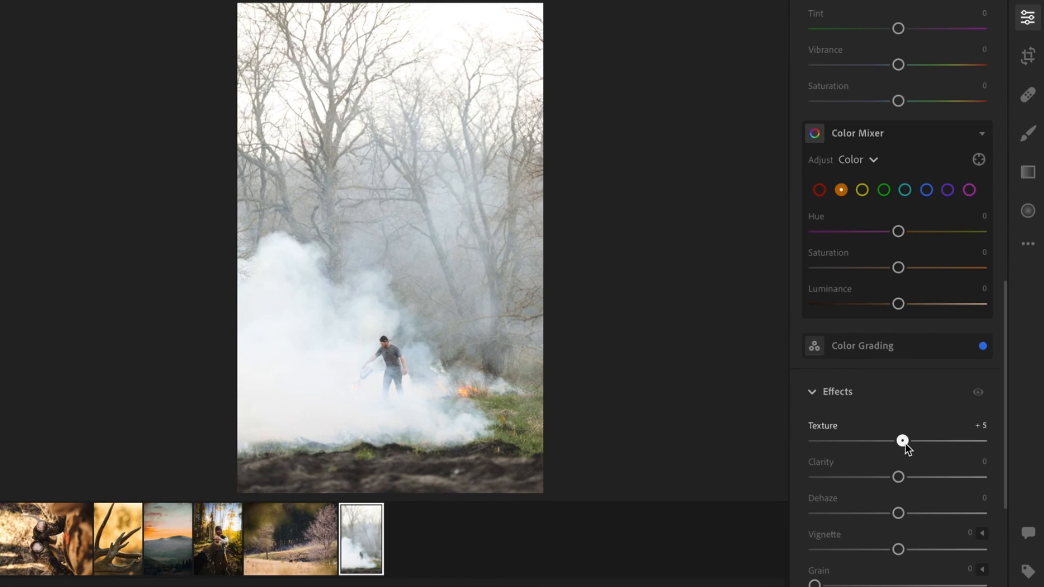
pyautogui.moveTo(906, 479); pyautogui.dragTo(912, 478)
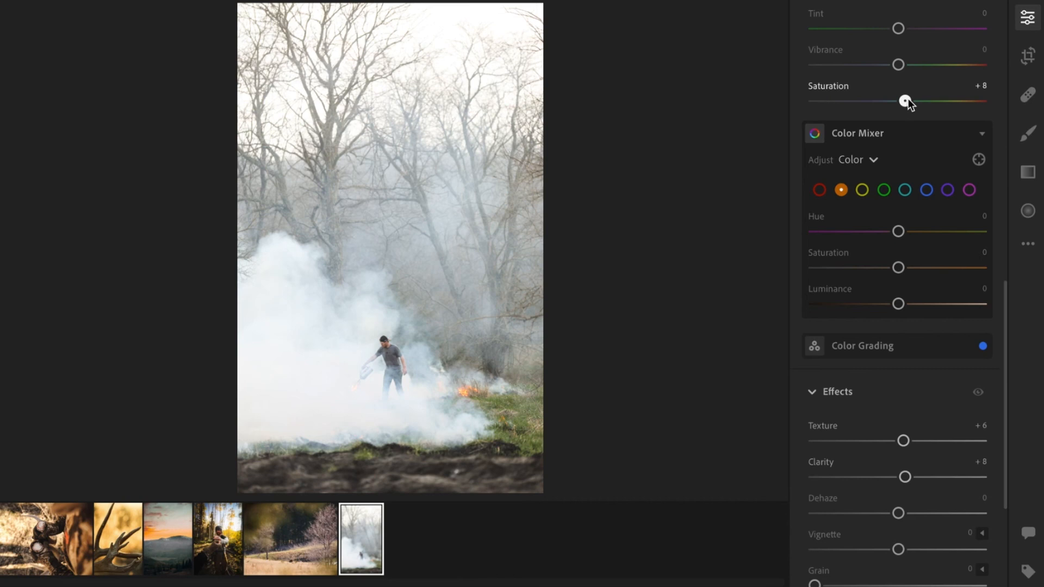
# Zoom in on the person and paint a brush mask over him with brush size 11.3.
pyautogui.click(379, 374)
pyautogui.moveTo(431, 404); pyautogui.dragTo(447, 290)
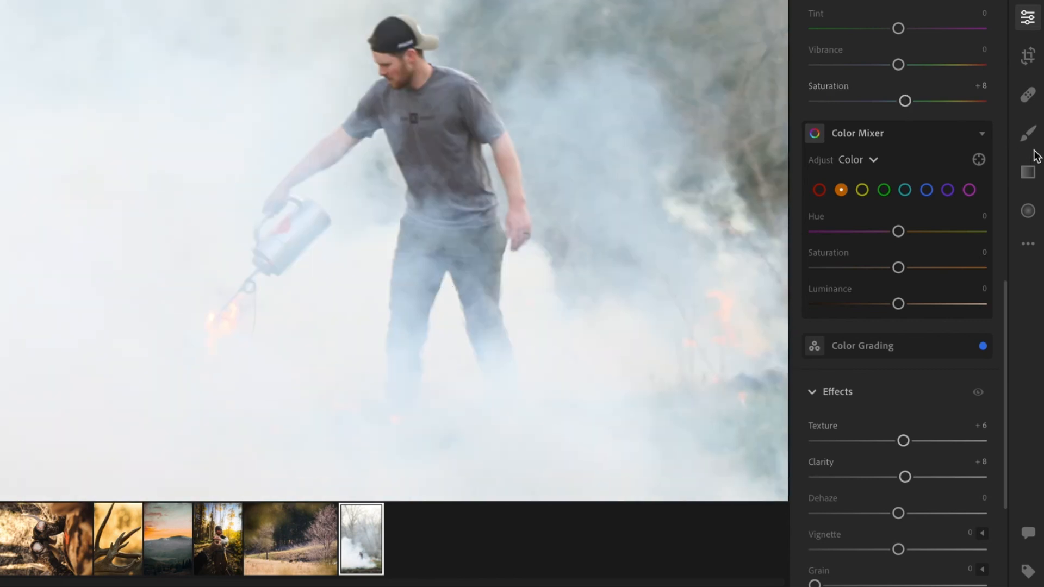
pyautogui.click(1029, 132)
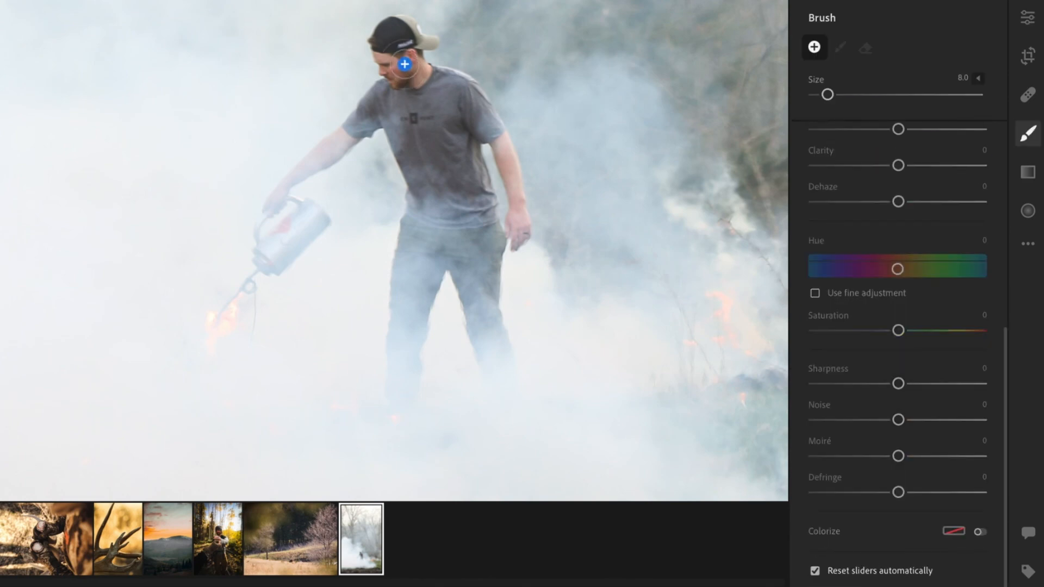
pyautogui.moveTo(827, 95); pyautogui.dragTo(832, 94)
pyautogui.moveTo(423, 71)
pyautogui.mouseDown()
pyautogui.moveTo(386, 66)
pyautogui.moveTo(404, 39)
pyautogui.mouseUp()
pyautogui.moveTo(405, 86)
pyautogui.mouseDown()
pyautogui.moveTo(476, 117)
pyautogui.moveTo(511, 164)
pyautogui.moveTo(419, 104)
pyautogui.moveTo(459, 138)
pyautogui.moveTo(416, 174)
pyautogui.mouseUp()
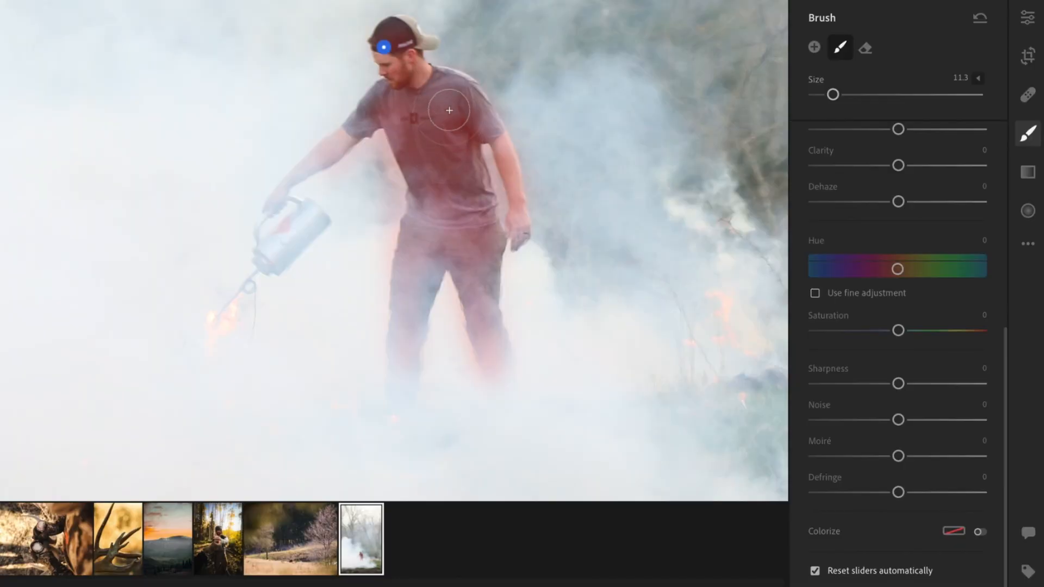
pyautogui.moveTo(340, 156); pyautogui.dragTo(345, 151)
pyautogui.scroll(5, 914, 134)
pyautogui.scroll(2, 912, 144)
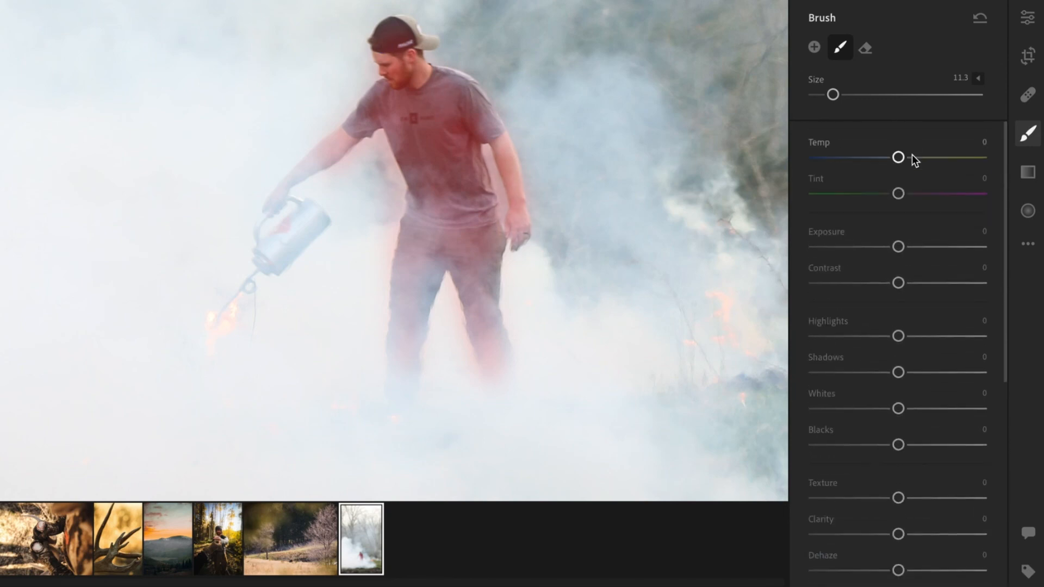
# Set the person mask's exposure to +0.20, contrast to +8 and shadows to +12, then return to the full photo.
pyautogui.moveTo(901, 245); pyautogui.dragTo(905, 244)
pyautogui.moveTo(907, 283); pyautogui.dragTo(913, 286)
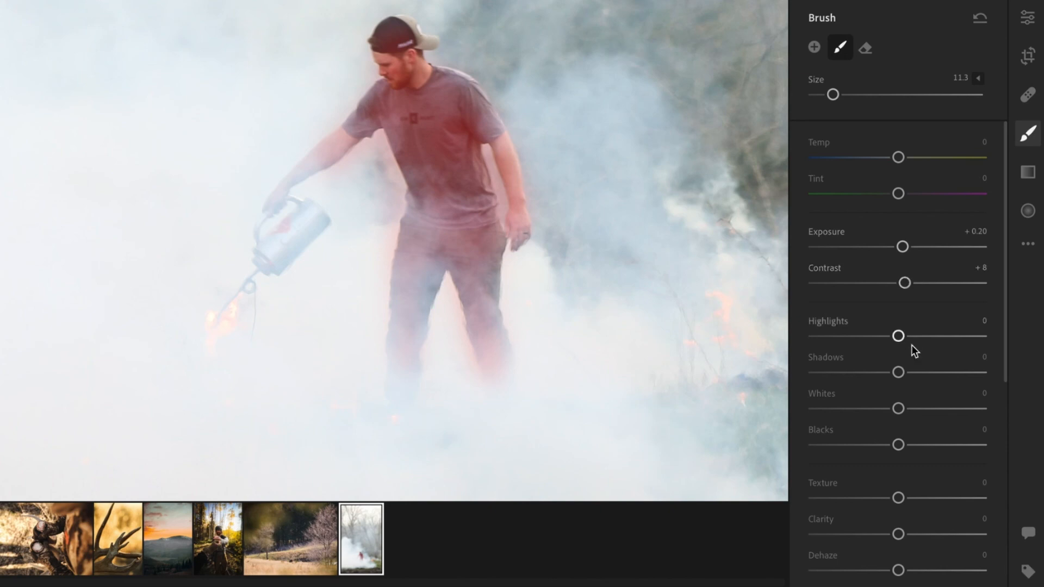
pyautogui.moveTo(899, 372); pyautogui.dragTo(907, 372)
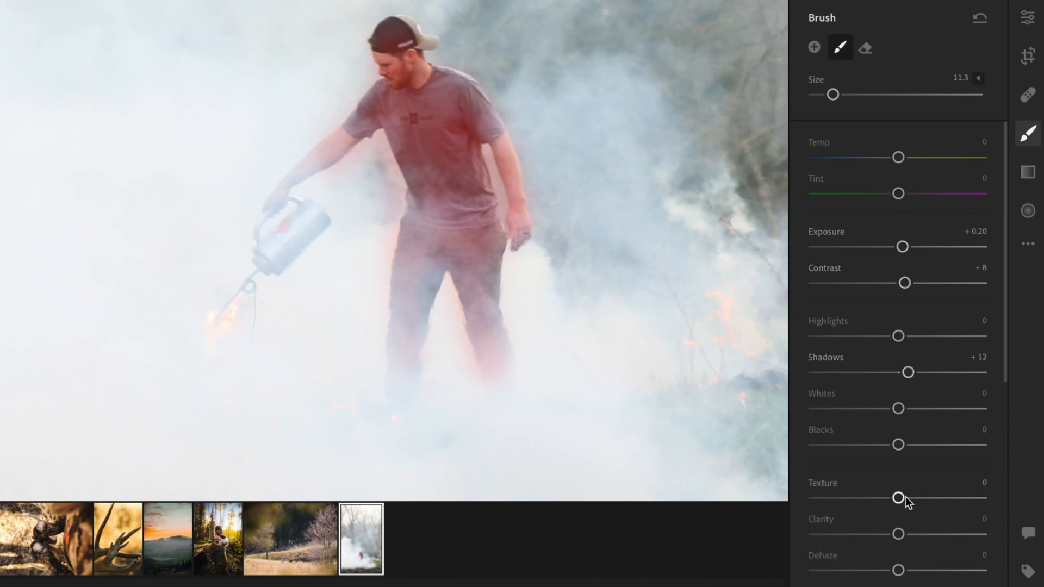
pyautogui.moveTo(911, 497); pyautogui.dragTo(912, 497)
pyautogui.click(1027, 18)
pyautogui.click(580, 143)
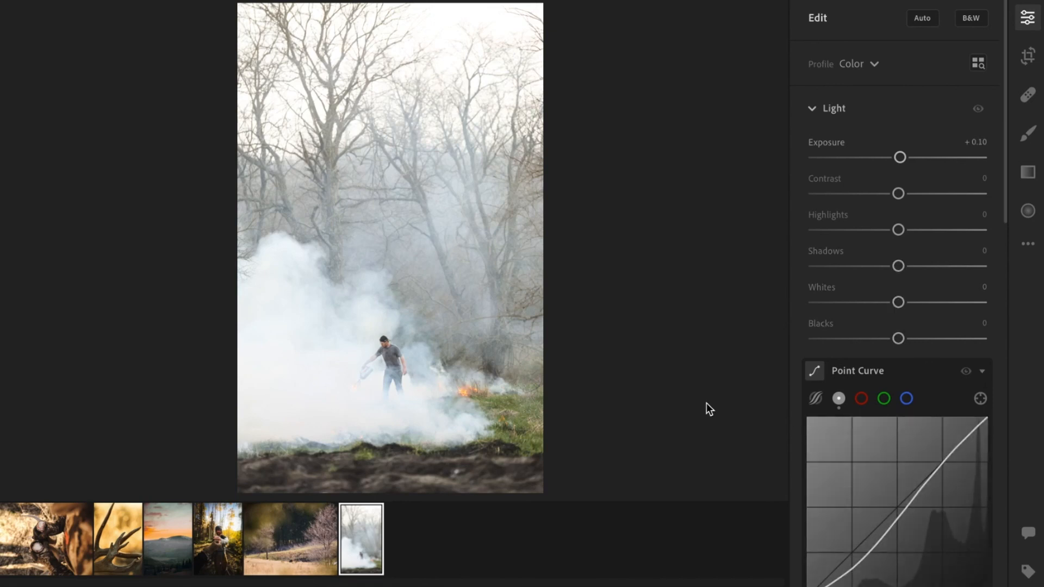
# Zoom in on the flames and paint a new brush mask over them.
pyautogui.scroll(-2, 921, 341)
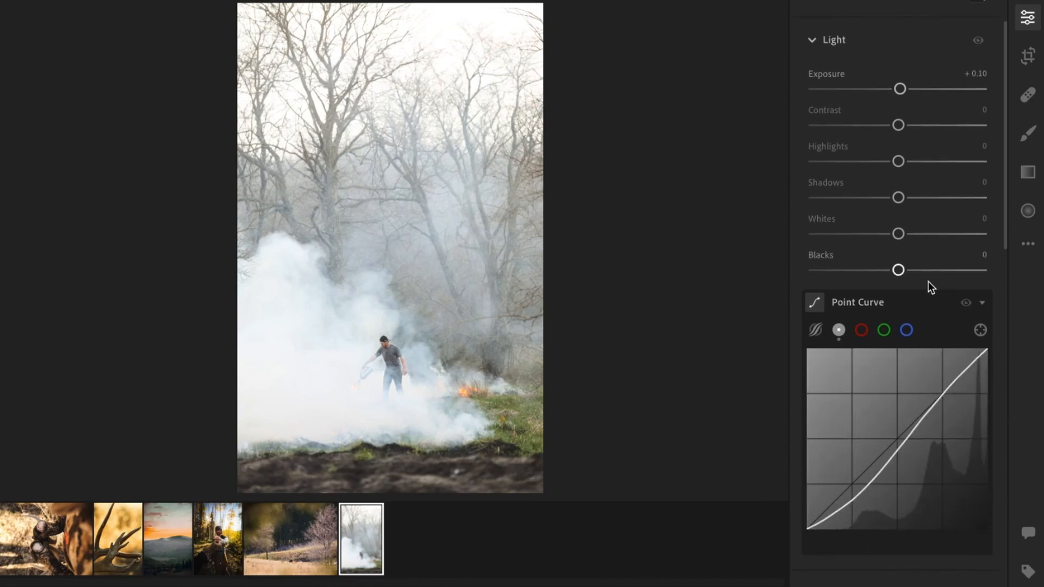
pyautogui.scroll(-1, 928, 284)
pyautogui.click(455, 387)
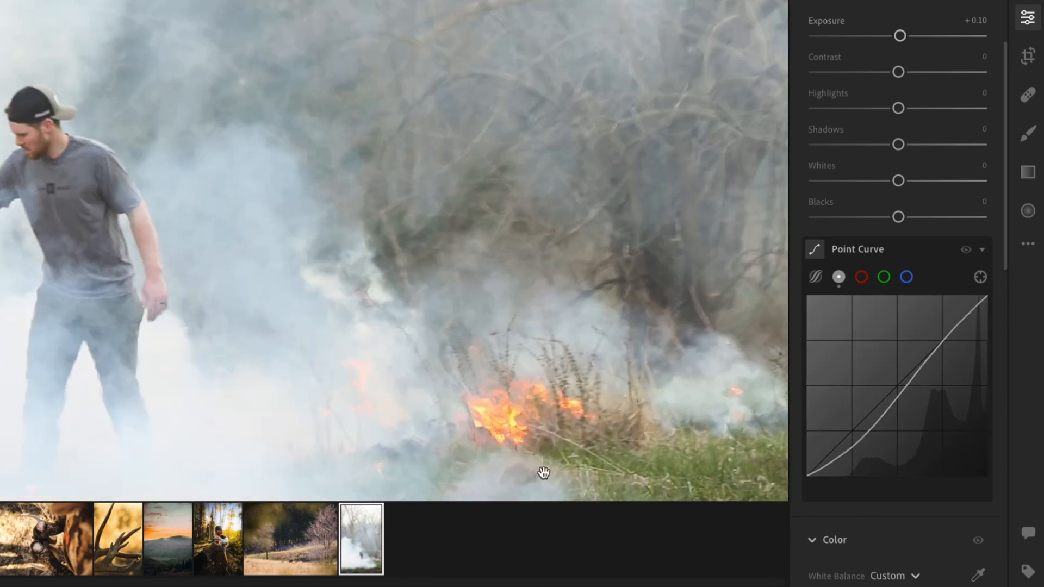
pyautogui.moveTo(544, 473); pyautogui.dragTo(545, 427)
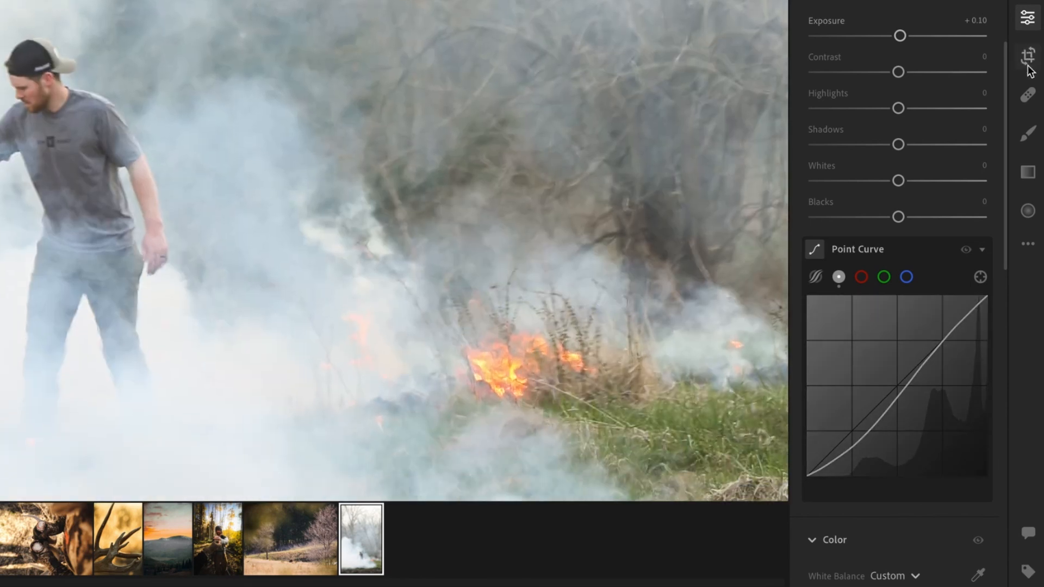
pyautogui.click(1028, 133)
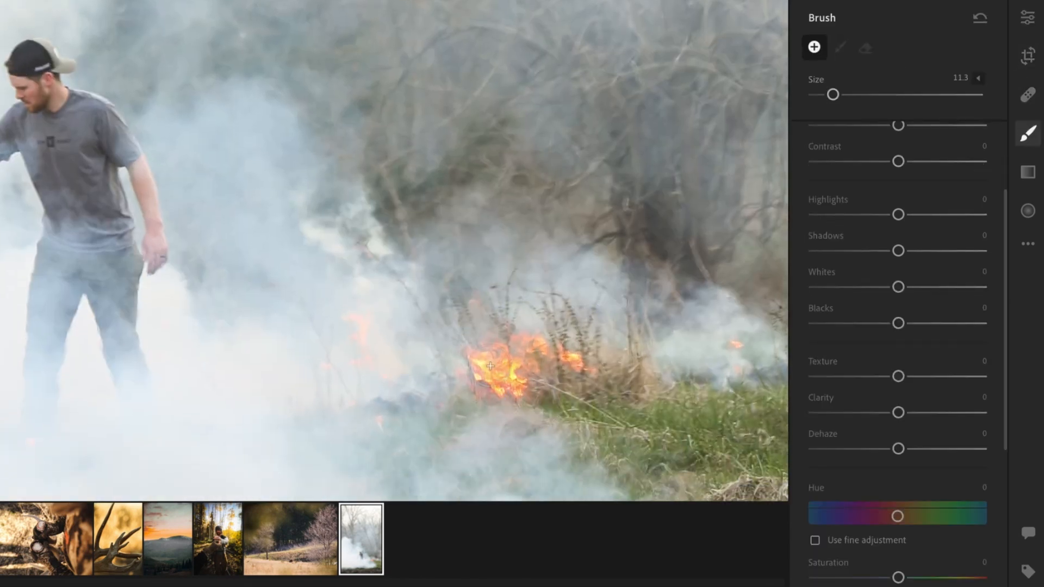
pyautogui.moveTo(486, 355)
pyautogui.mouseDown()
pyautogui.moveTo(569, 357)
pyautogui.moveTo(512, 391)
pyautogui.mouseUp()
pyautogui.moveTo(364, 371)
pyautogui.mouseDown()
pyautogui.moveTo(352, 329)
pyautogui.moveTo(378, 334)
pyautogui.mouseUp()
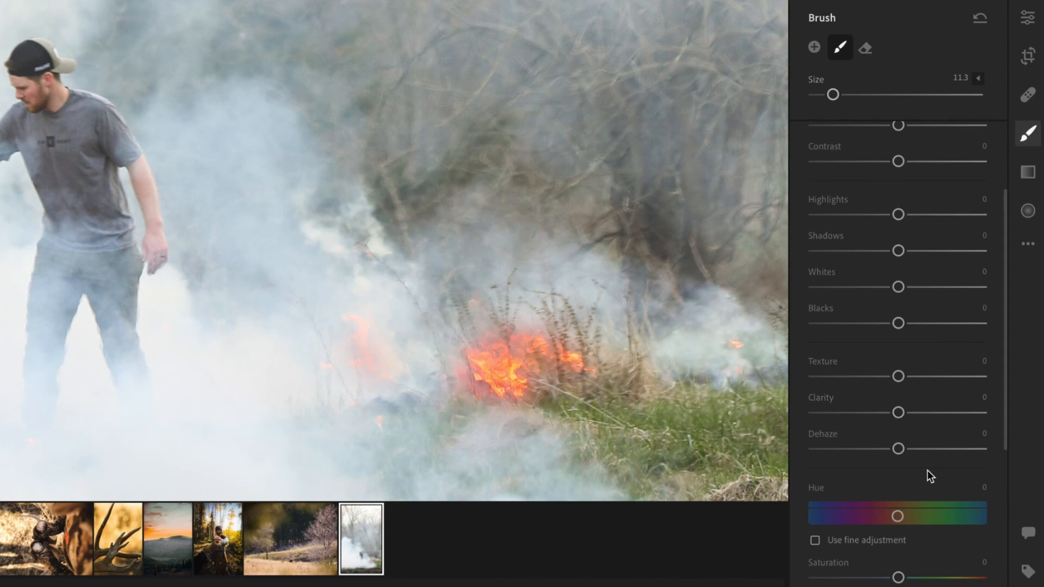
# Set the flame mask's saturation to +9 and texture to +14, then return to the full photo.
pyautogui.scroll(-2, 928, 470)
pyautogui.moveTo(906, 523); pyautogui.dragTo(912, 524)
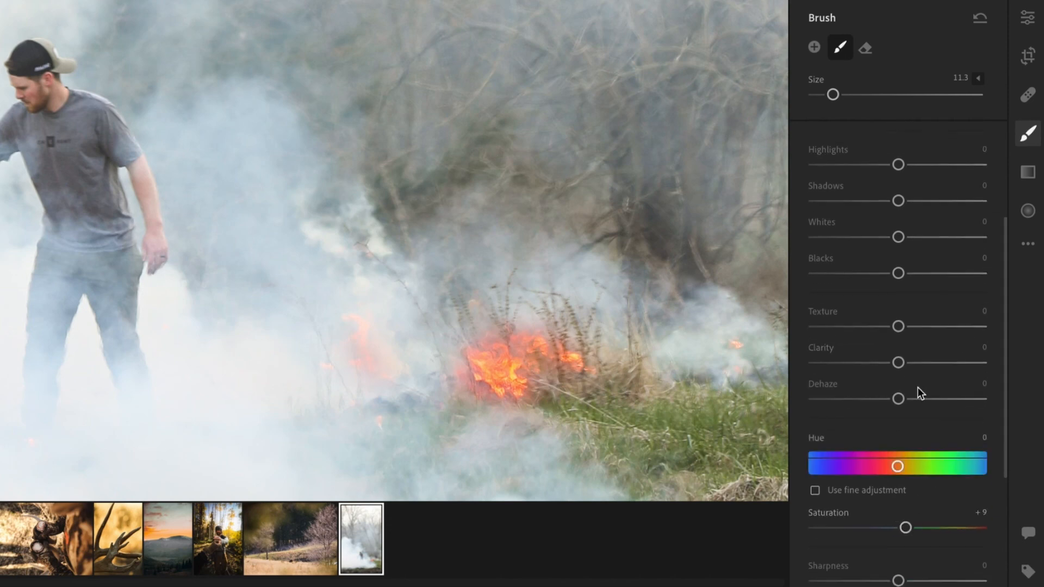
pyautogui.scroll(4, 922, 286)
pyautogui.moveTo(903, 426); pyautogui.dragTo(911, 423)
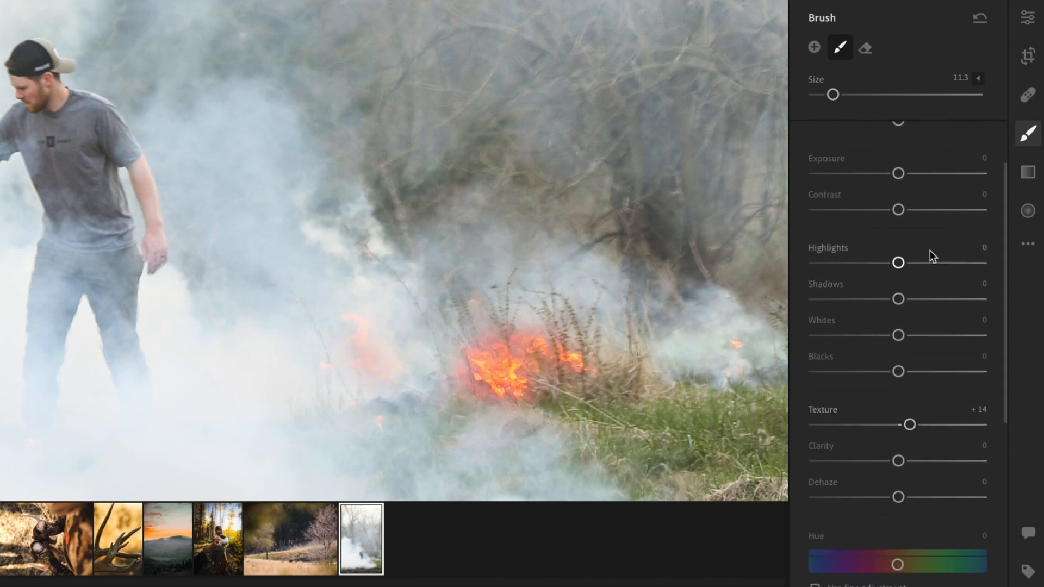
pyautogui.scroll(3, 930, 250)
pyautogui.moveTo(909, 159); pyautogui.dragTo(912, 158)
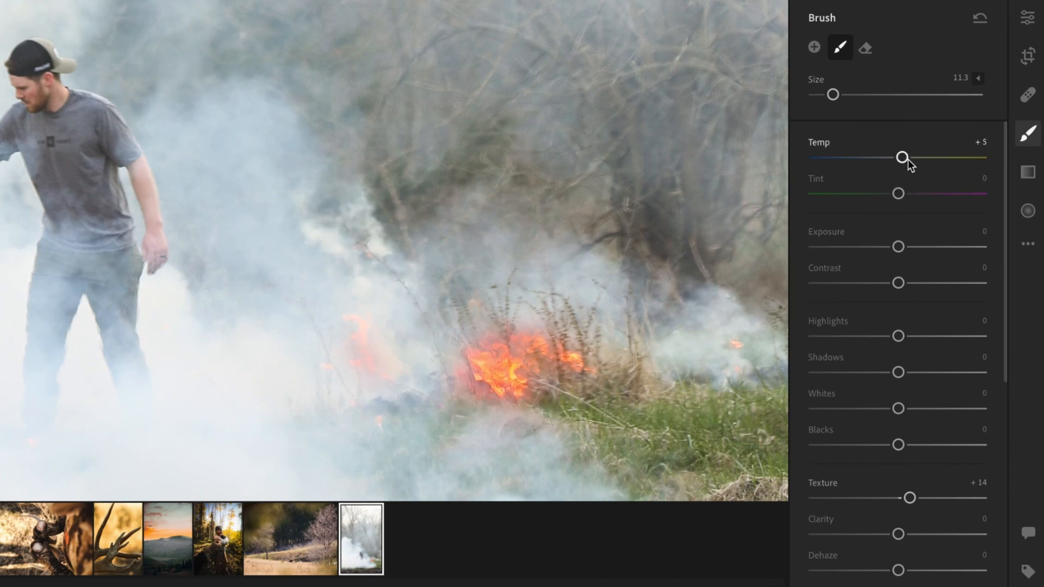
pyautogui.click(571, 237)
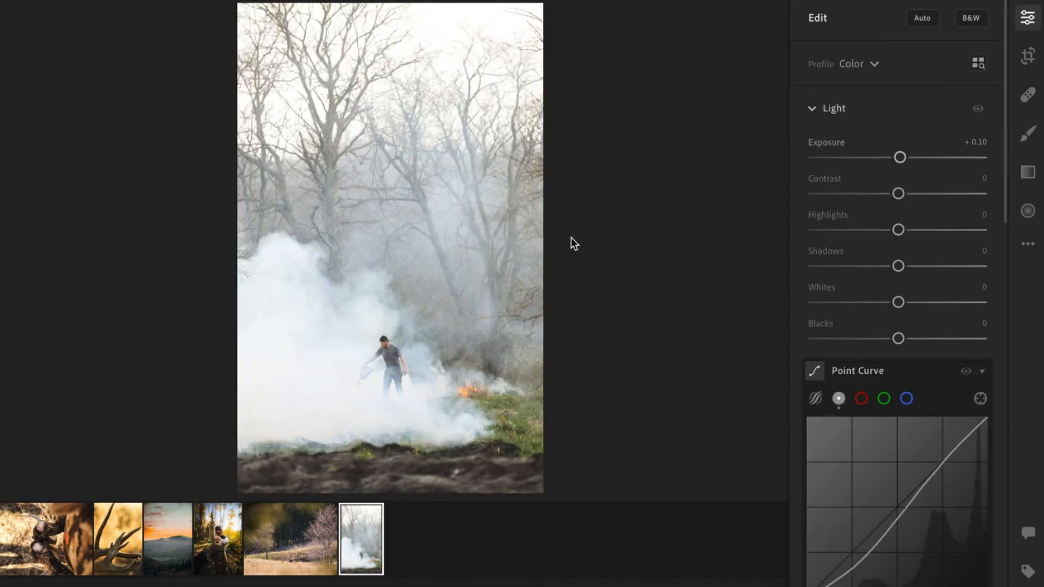